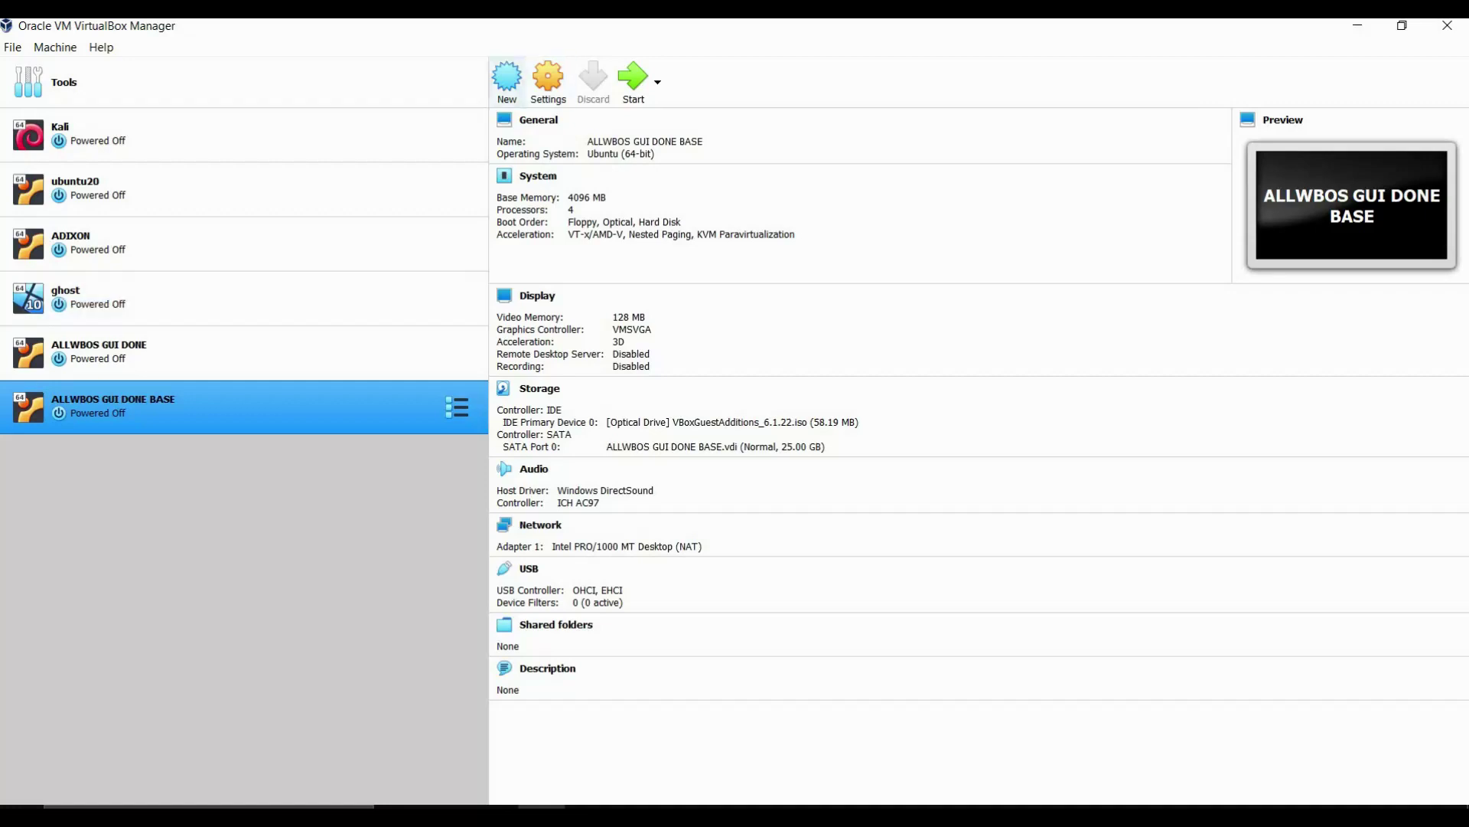
Start creating a new virtual machine named allwbos with Linux as its operating system type
click(507, 79)
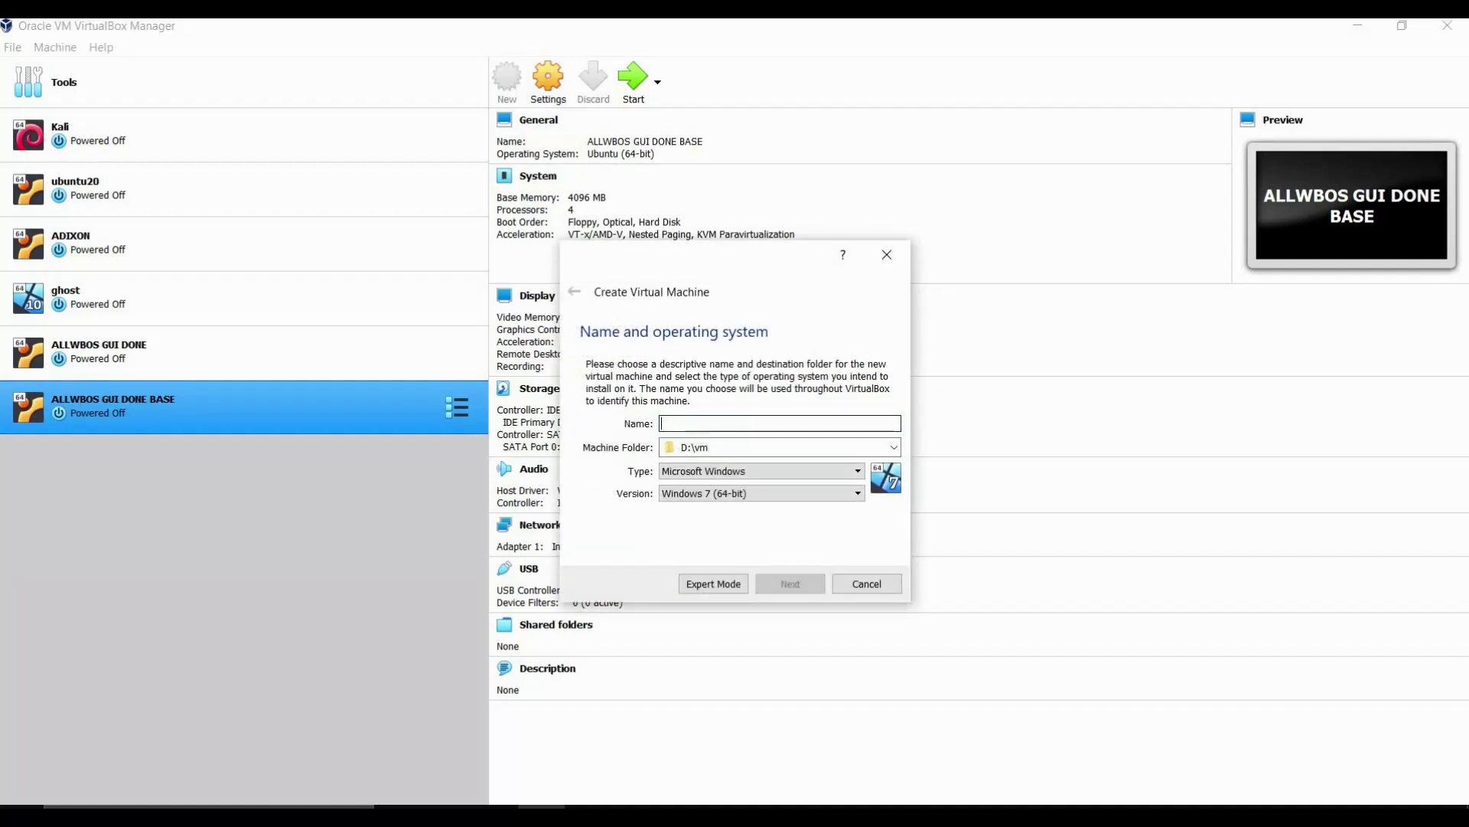
text(all)
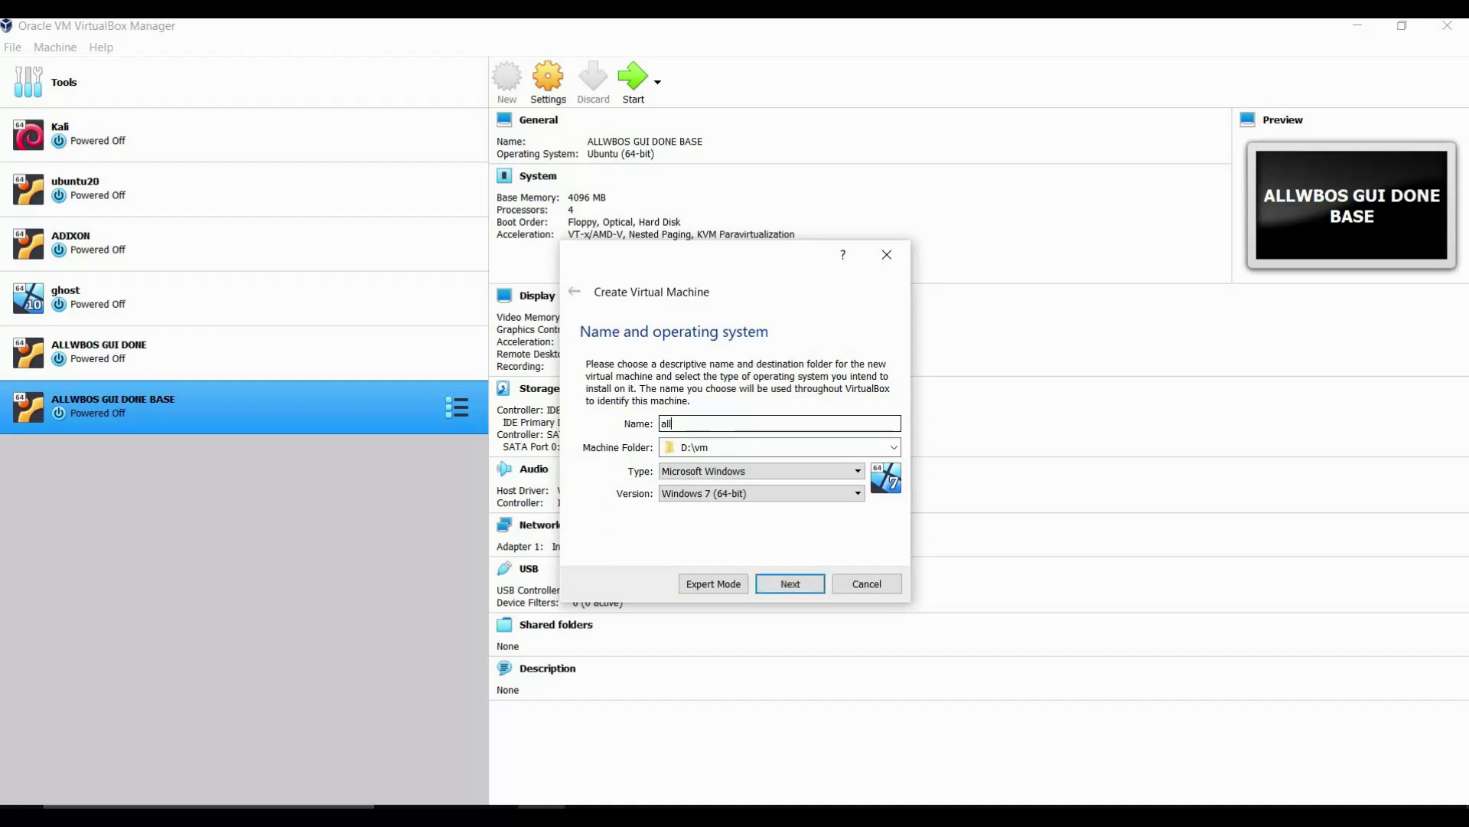
text(wbos)
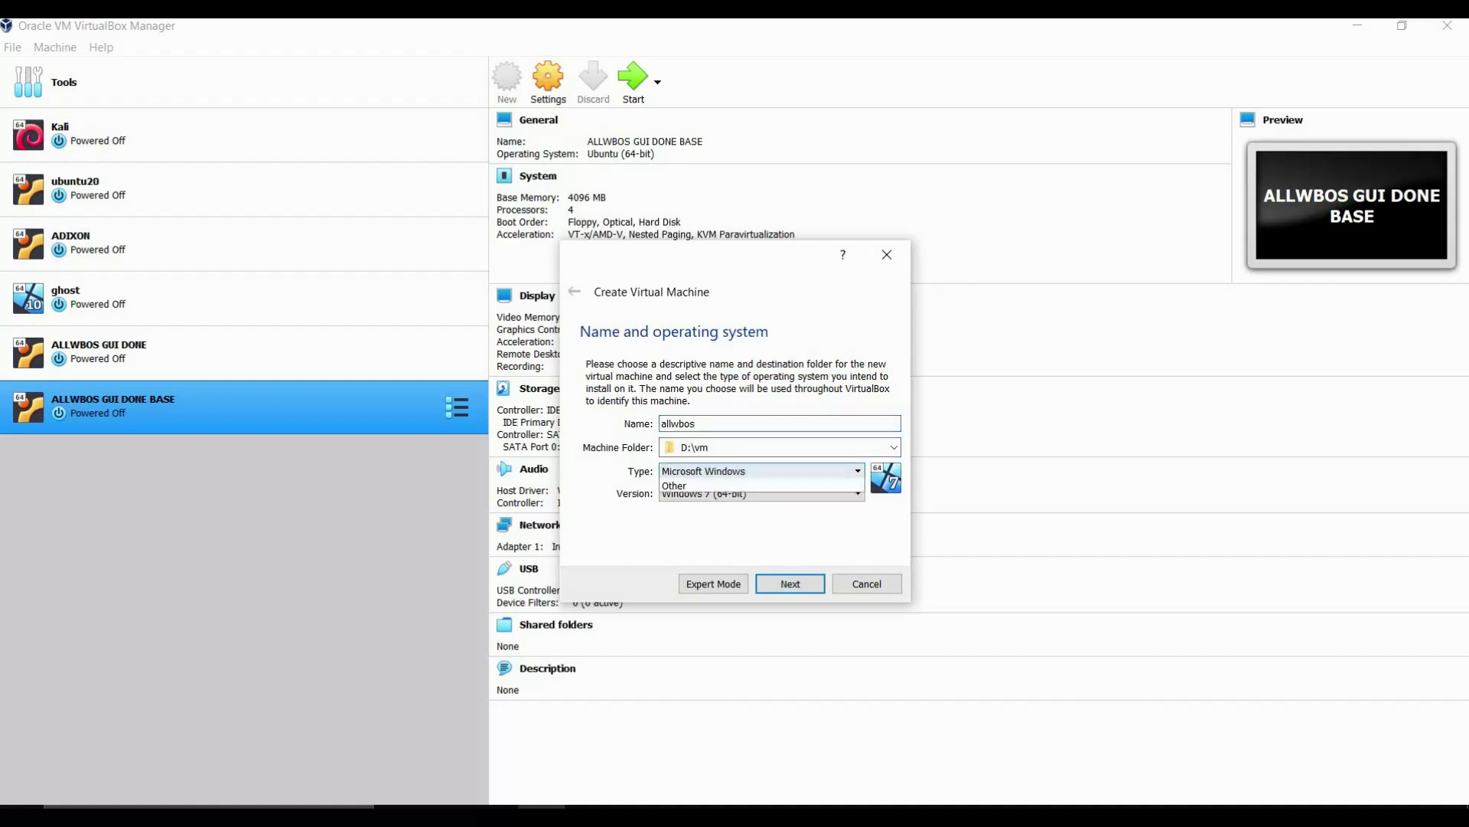
click(762, 471)
click(685, 497)
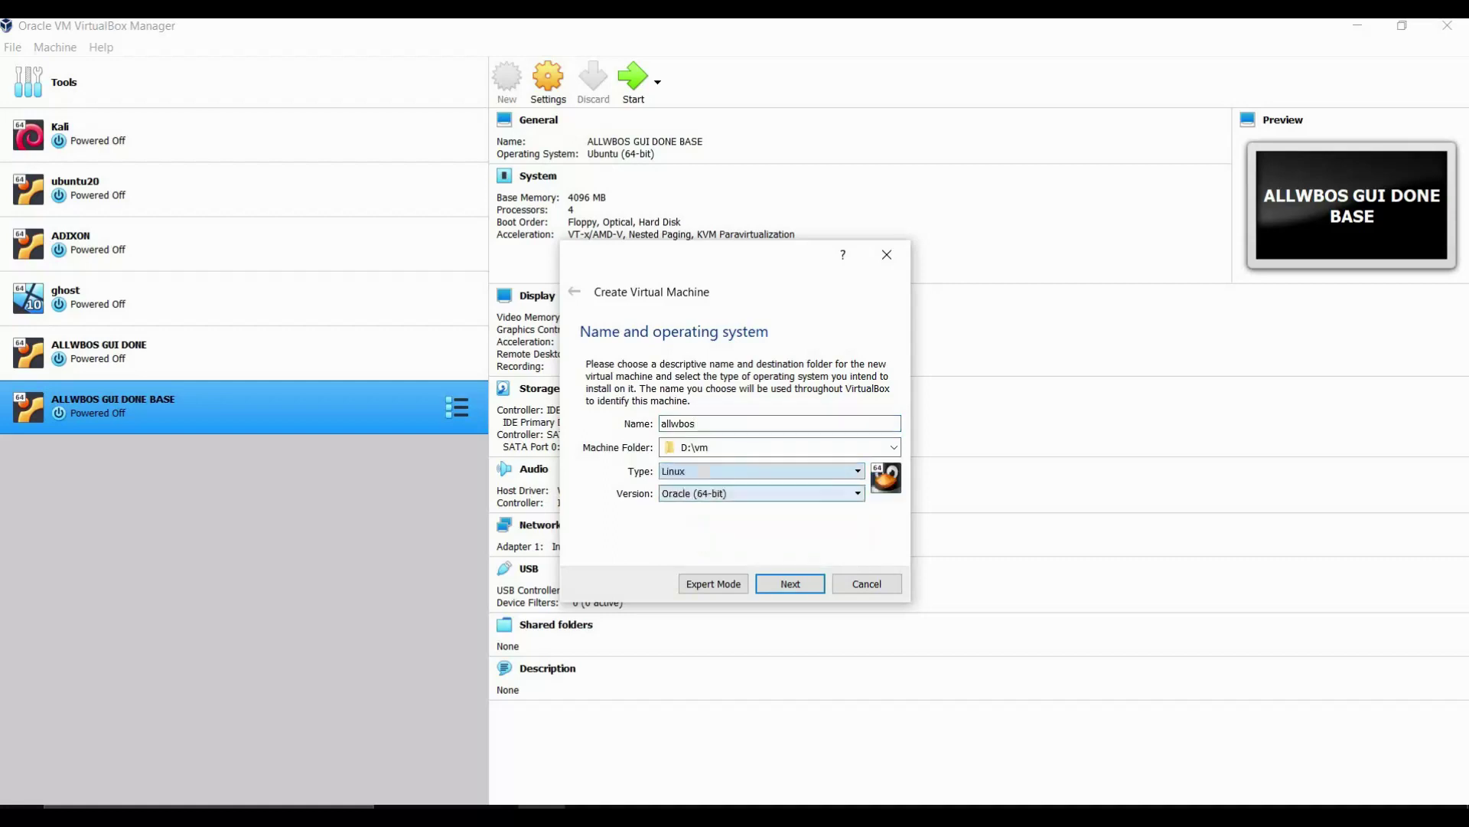
Choose Ubuntu (64-bit) as the operating system version and continue to the memory size page
key(alt+Down)
key(Down)
key(Down)
key(Down)
key(Down)
key(Down)
key(Down)
key(Down)
key(Down)
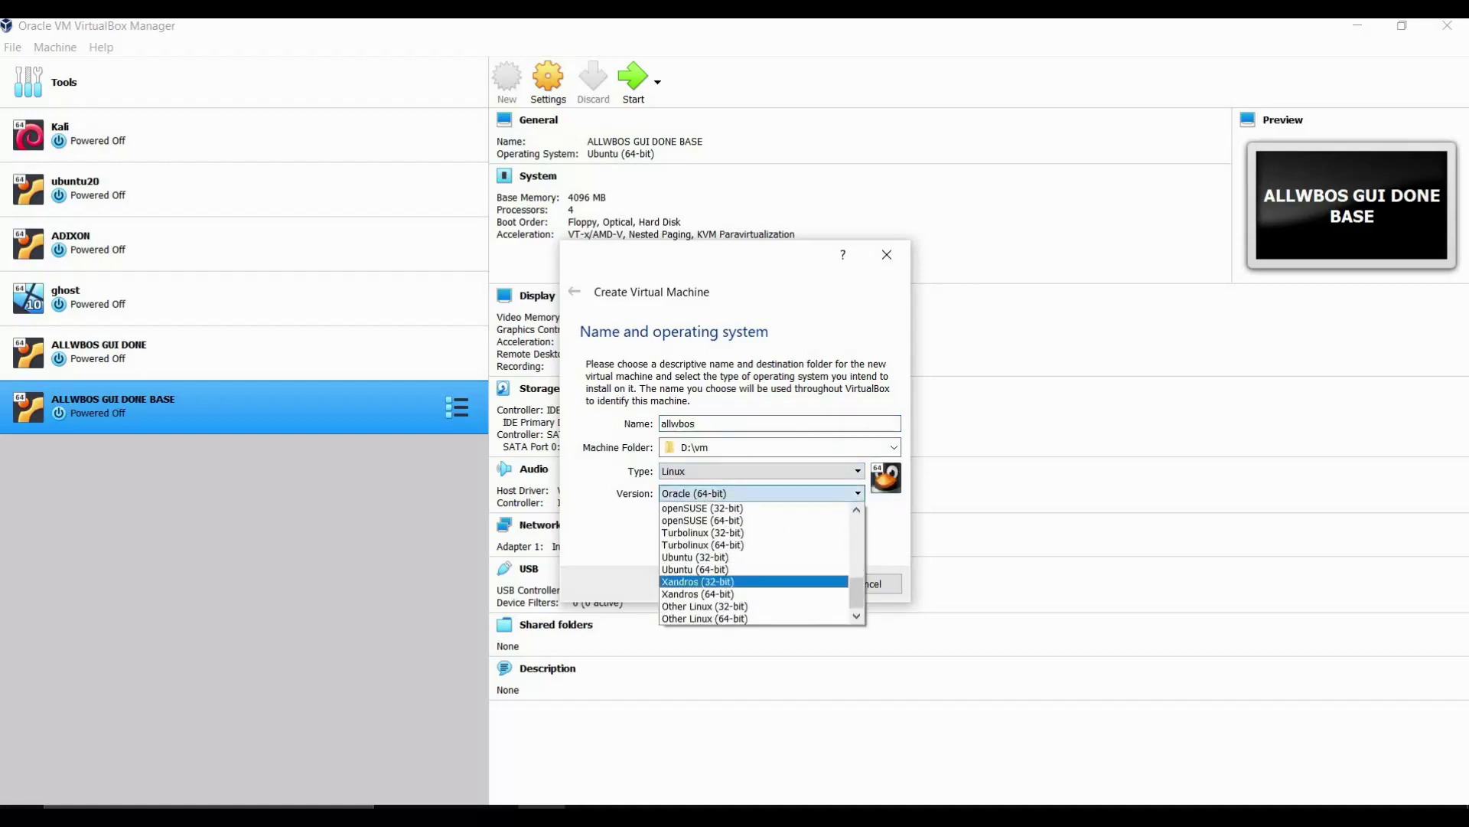
key(Return)
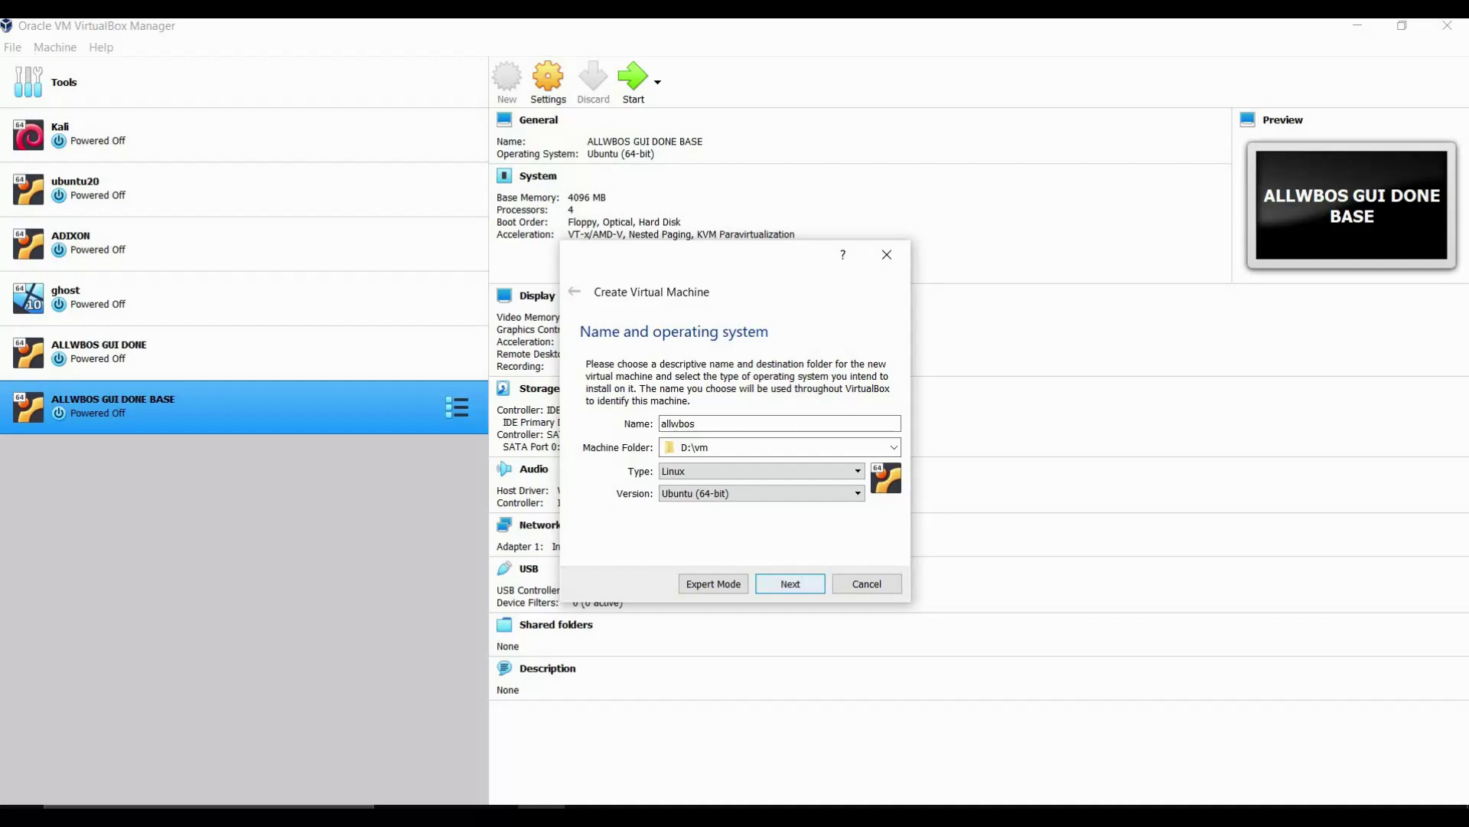
key(Return)
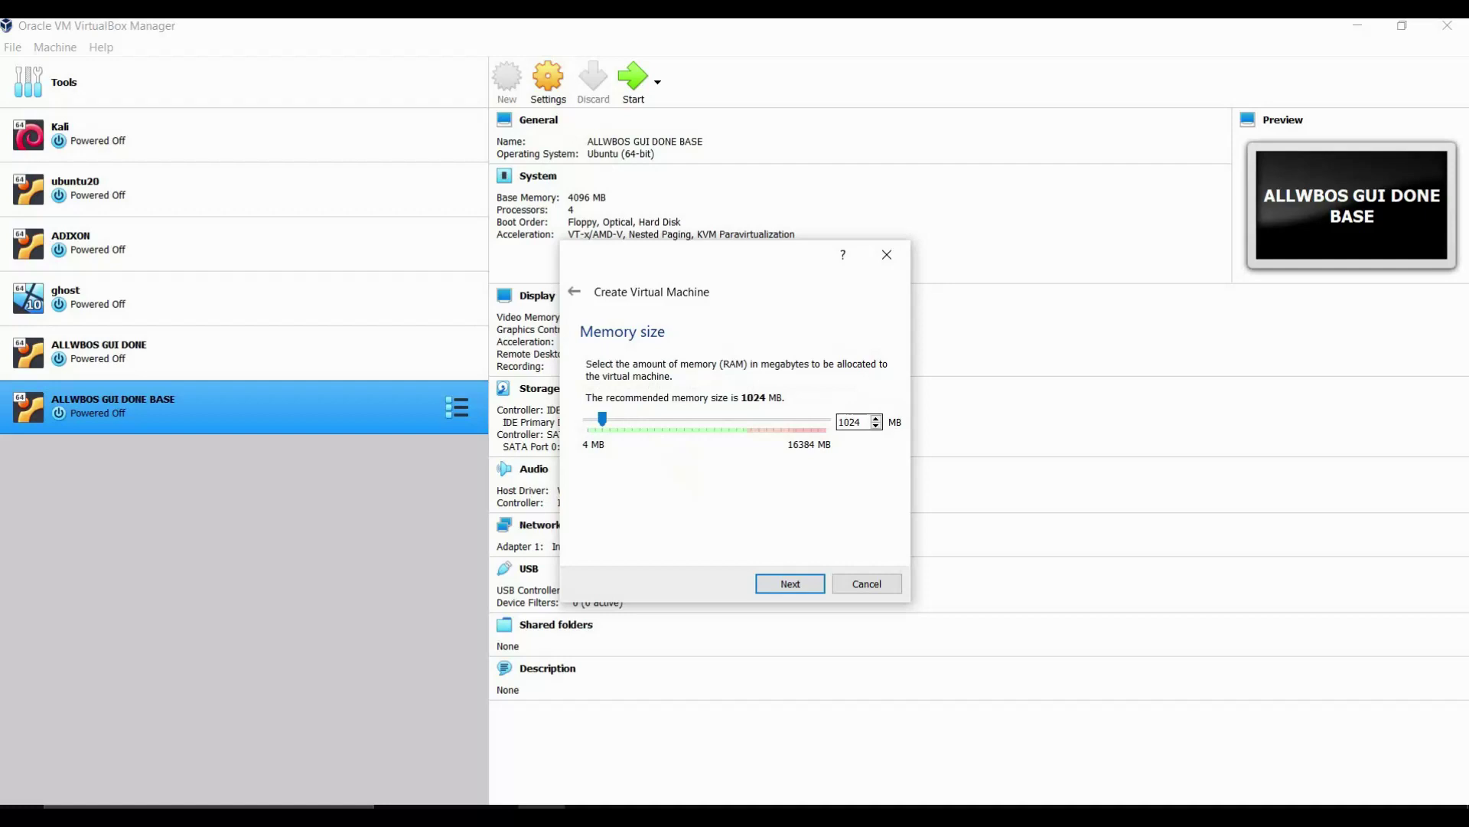
Allocate 4096 MB of memory to the new virtual machine and continue to the hard disk page
key(Tab)
text(4096)
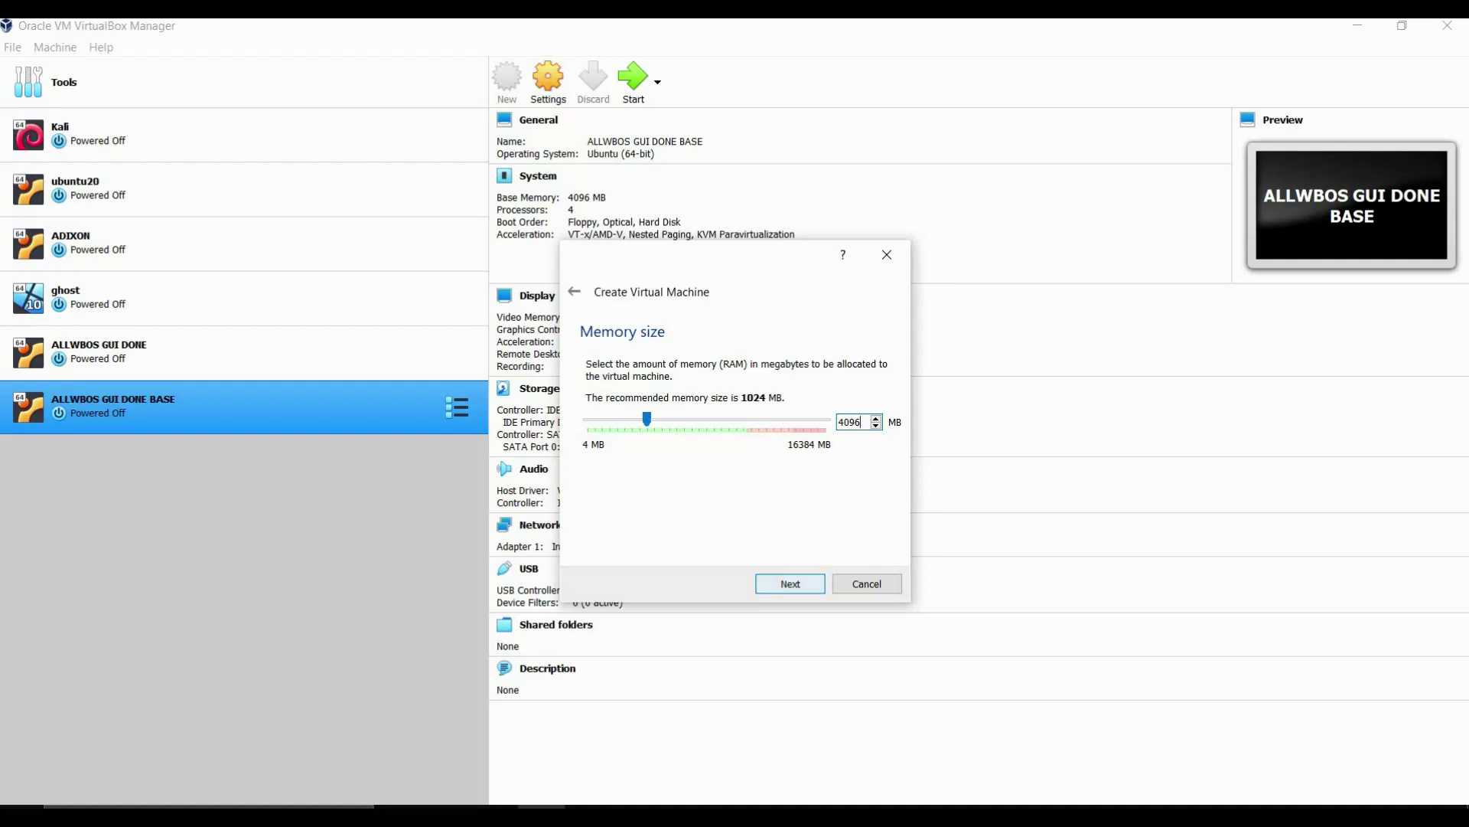
key(Return)
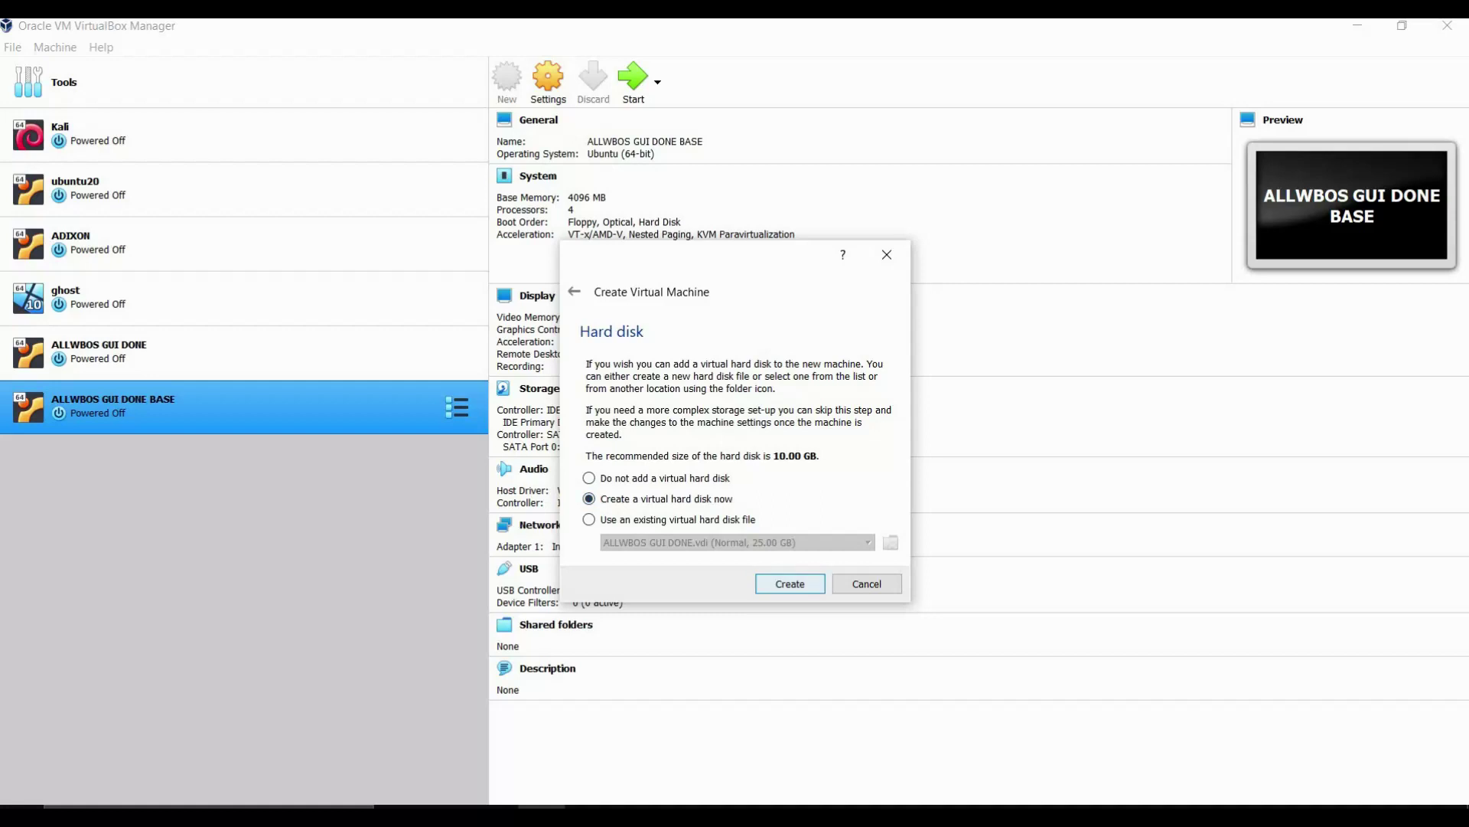
Create a dynamically allocated VDI virtual hard disk of 30.00 GB for the new machine
key(Return)
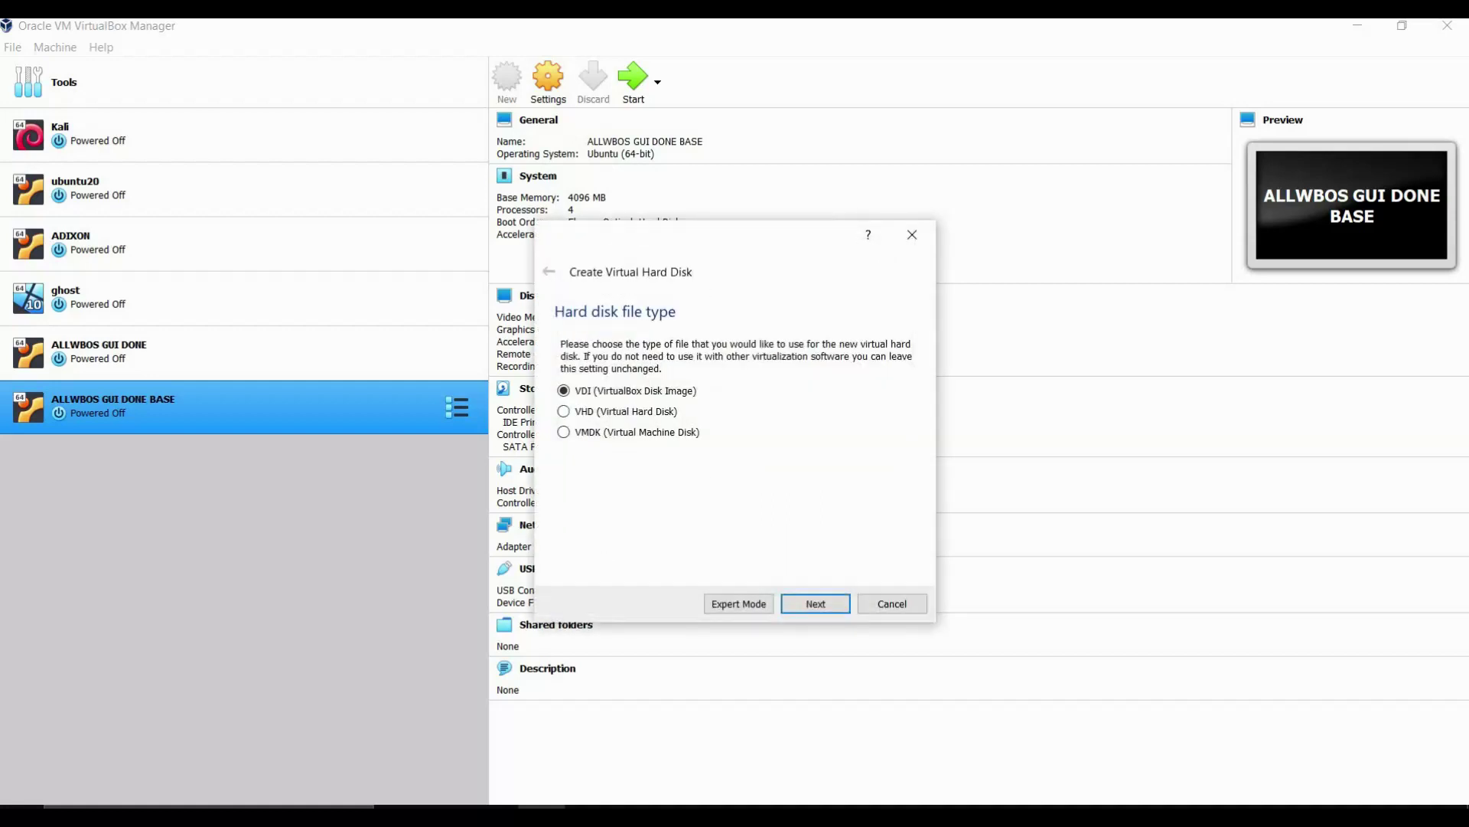
key(Return)
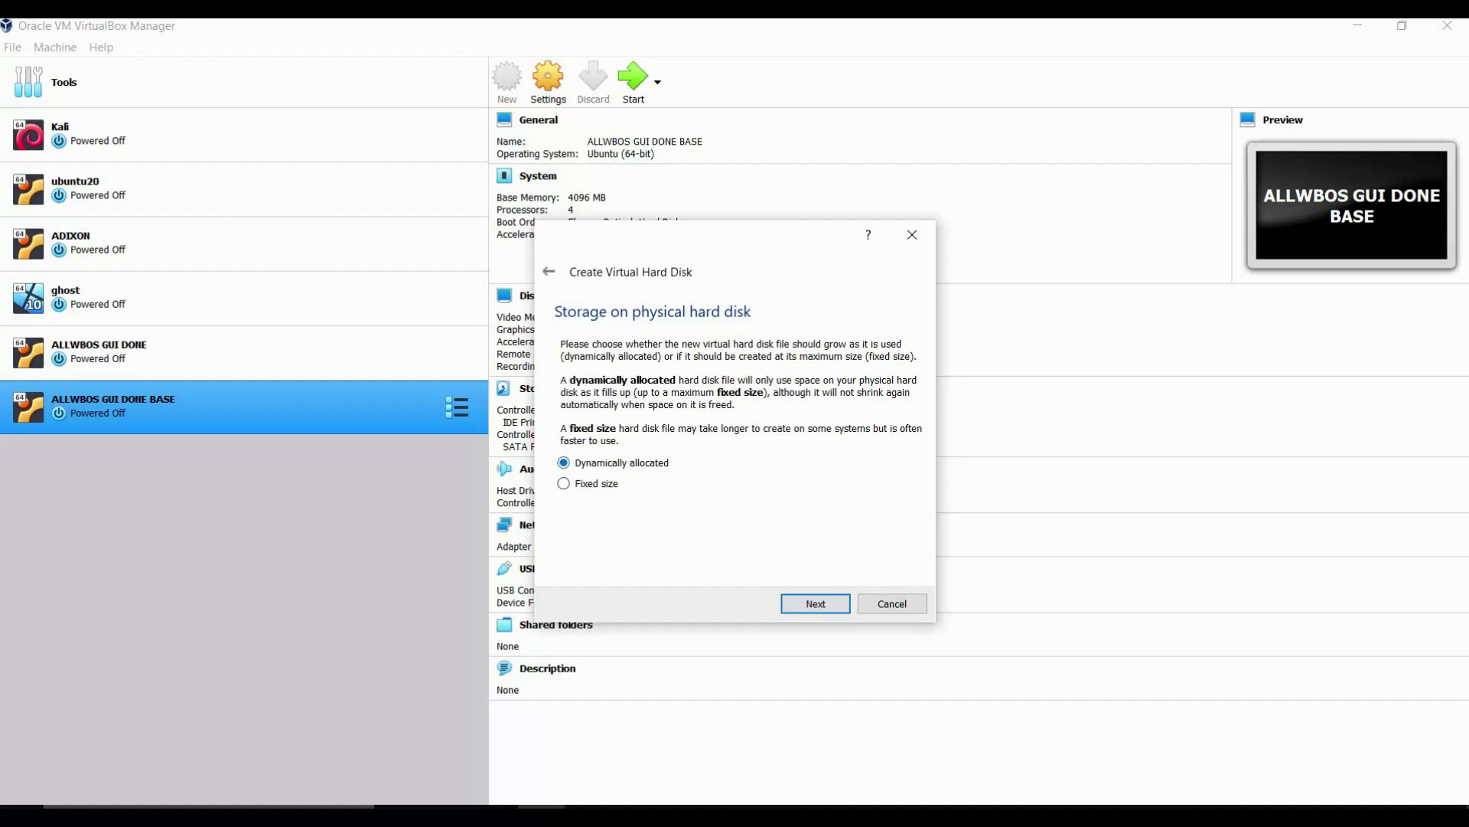
key(Return)
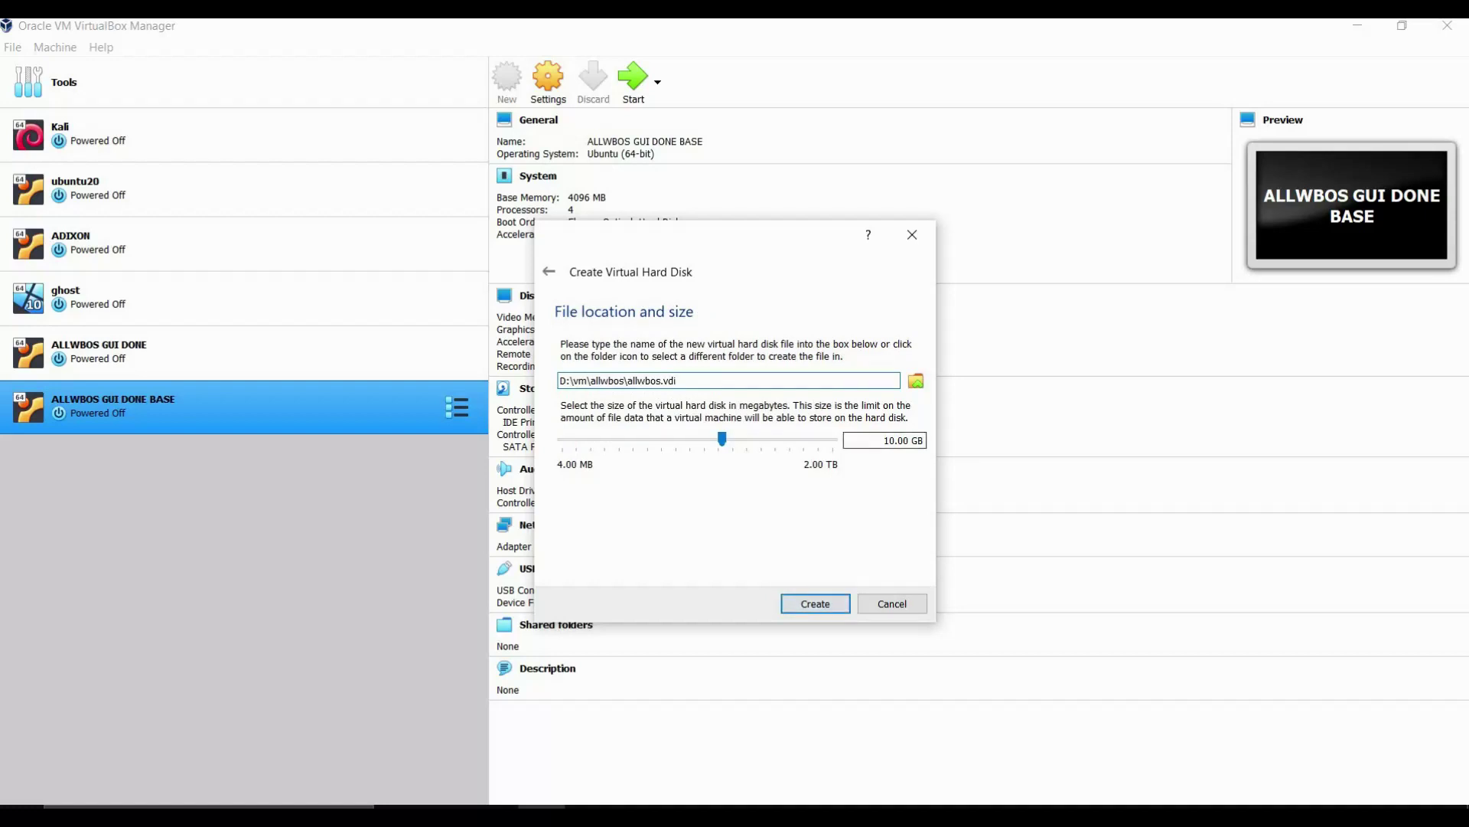
drag(889, 440, 883, 440)
text(3)
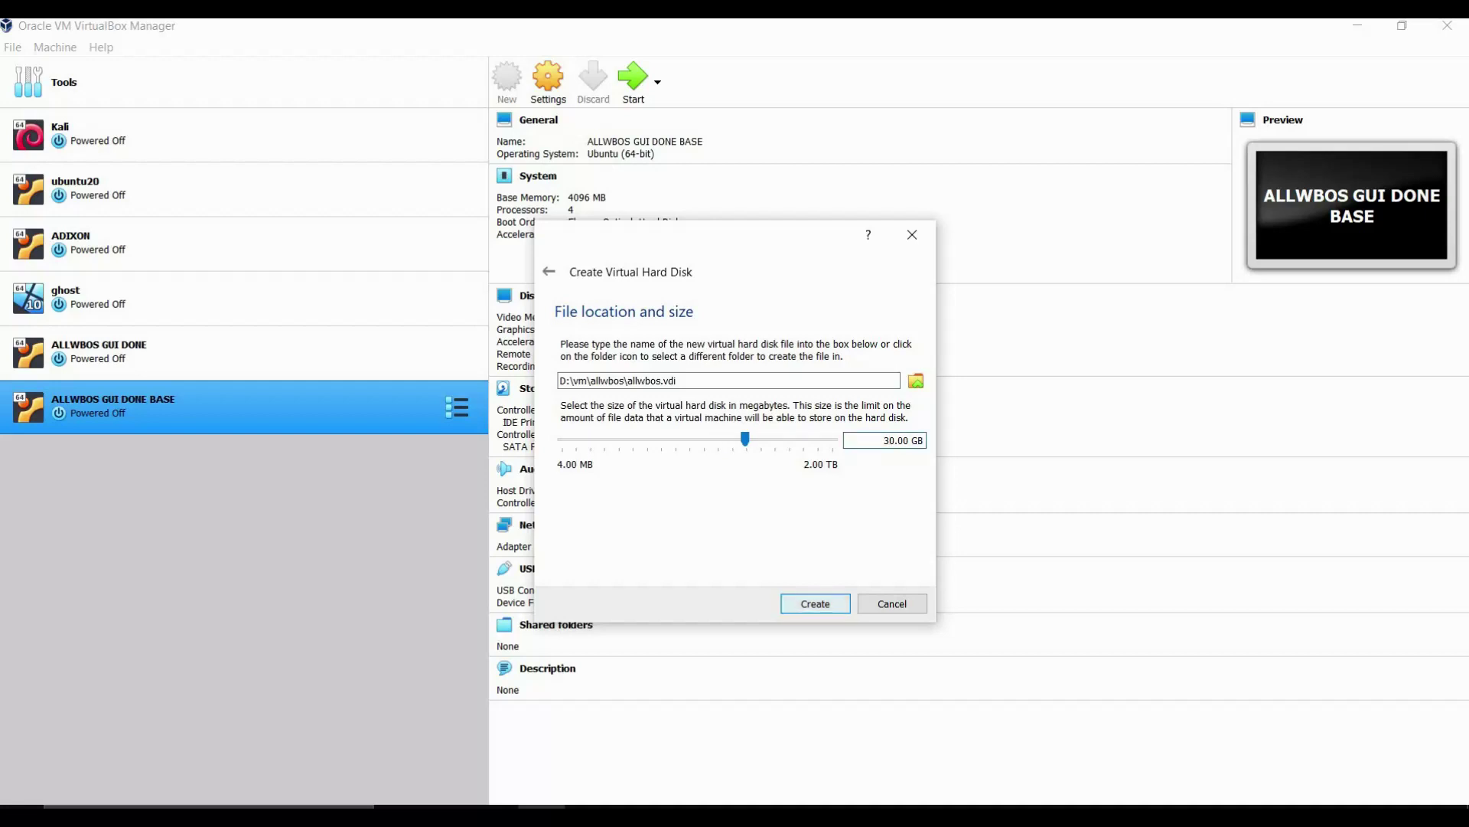
click(815, 603)
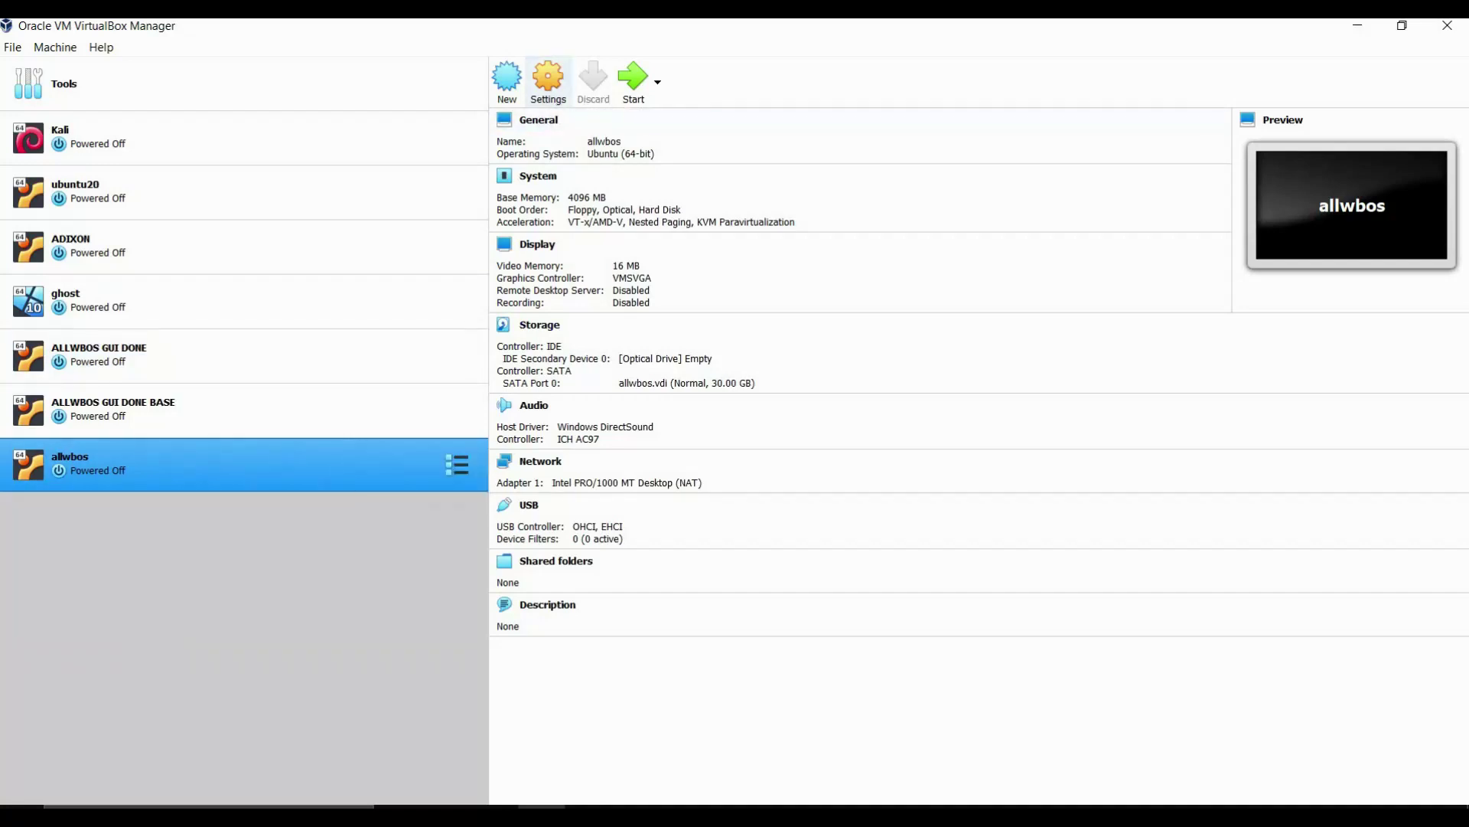
In the allwbos machine's settings, set both Shared Clipboard and Drag'n'Drop to Bidirectional
click(548, 76)
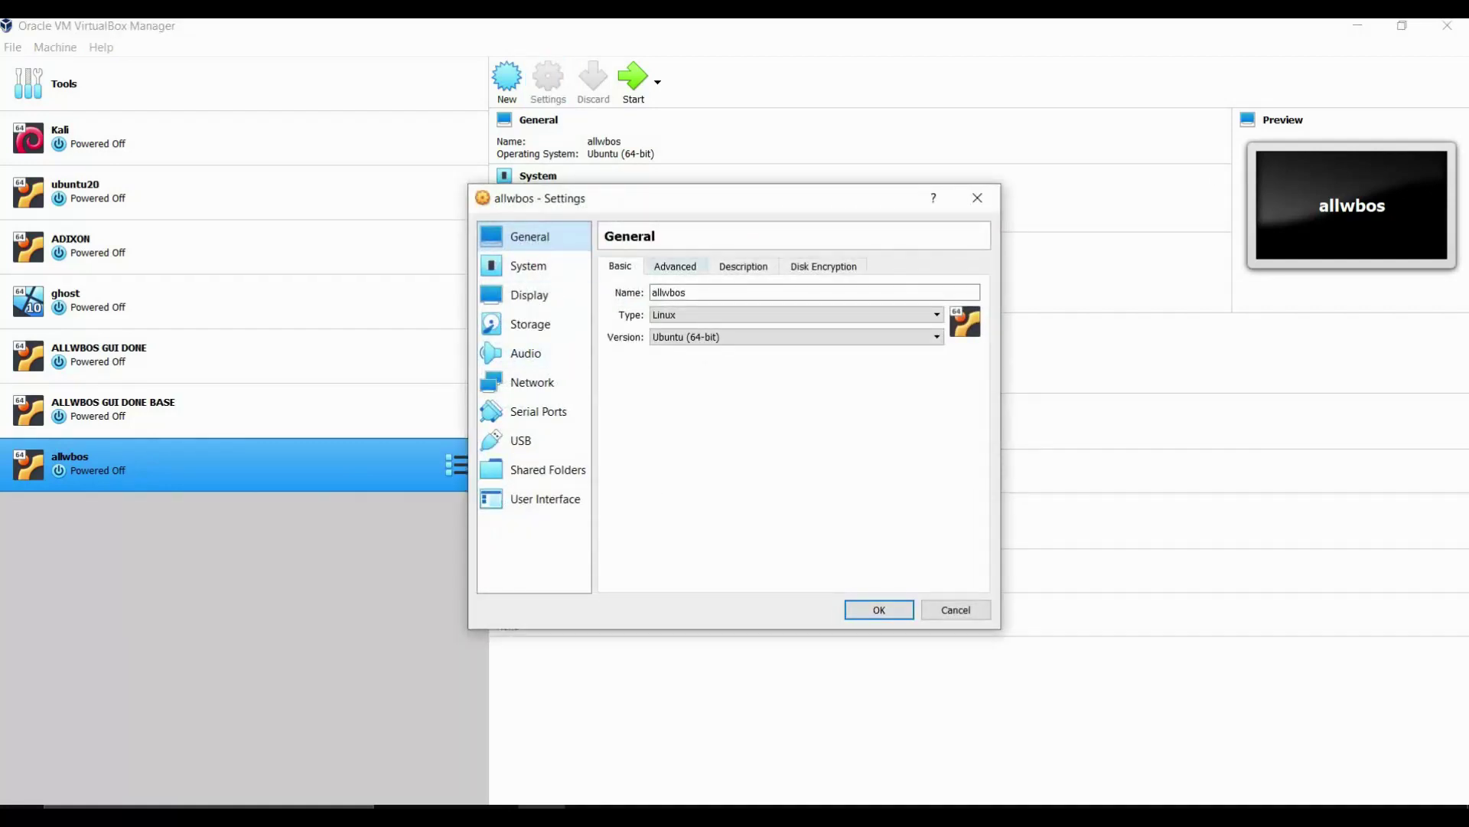
click(675, 266)
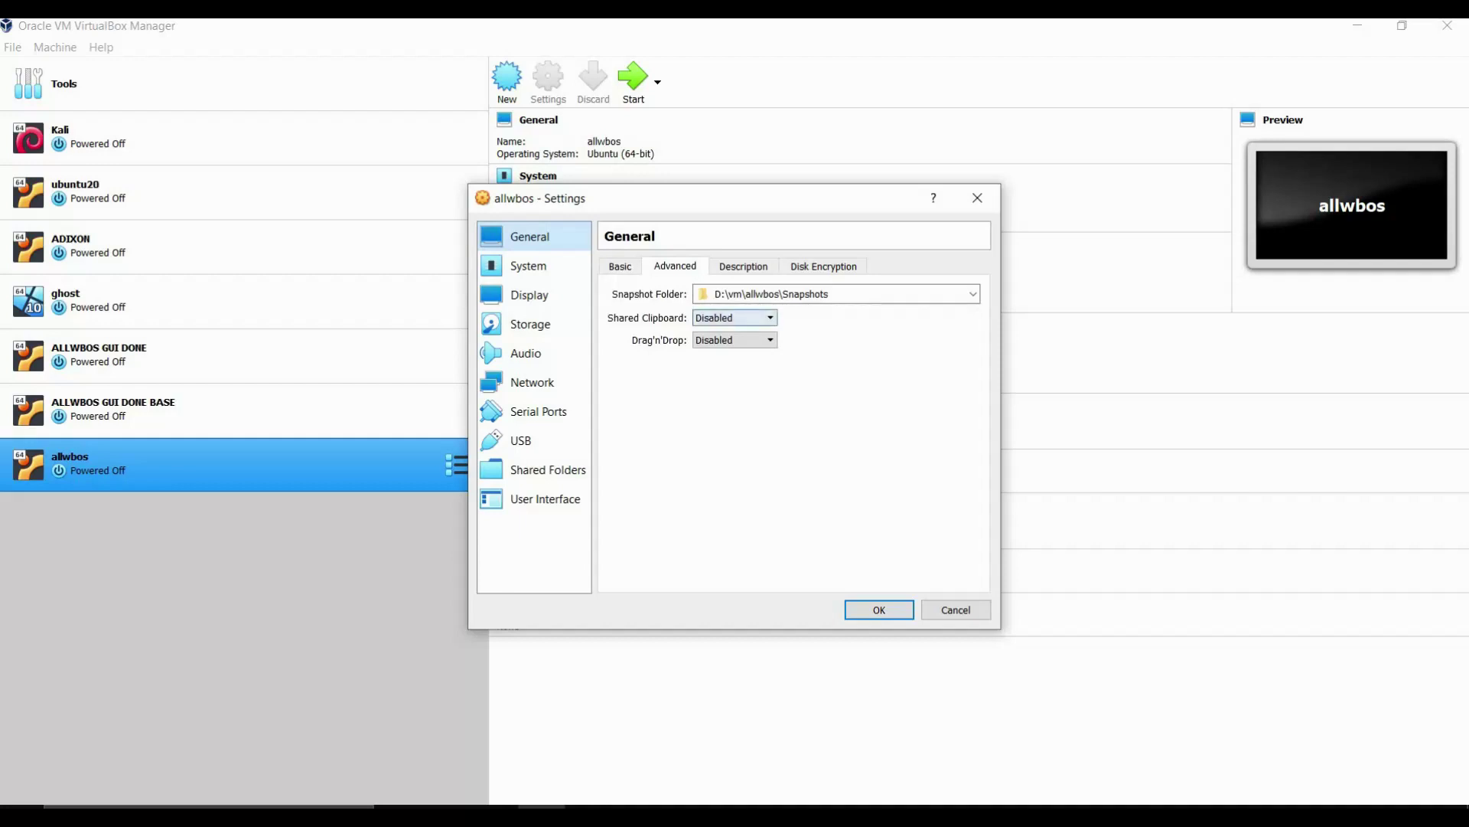
click(733, 318)
click(723, 368)
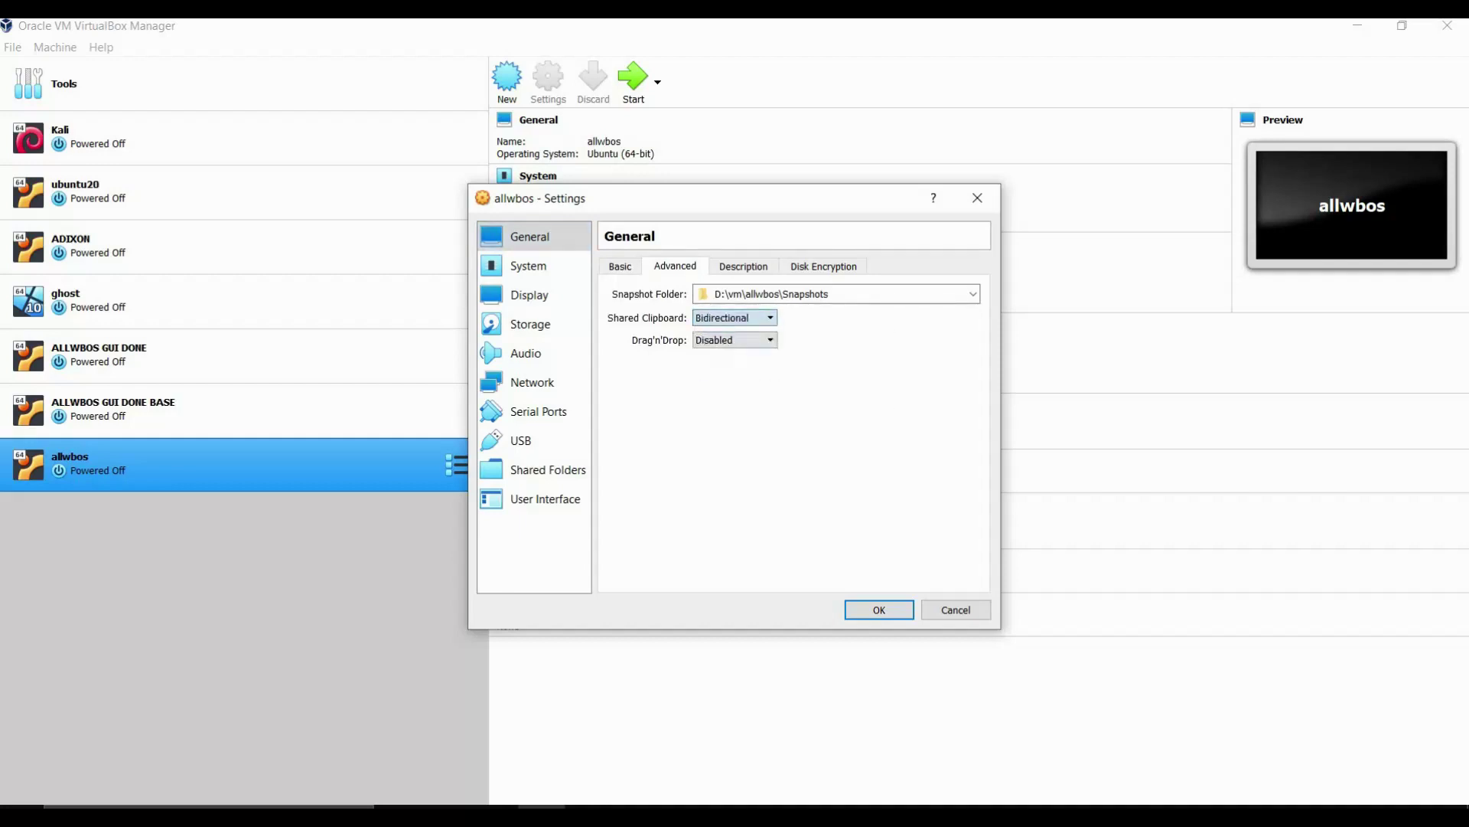
click(733, 340)
click(723, 387)
Assign 4 processors to the virtual machine and check its acceleration settings
click(529, 266)
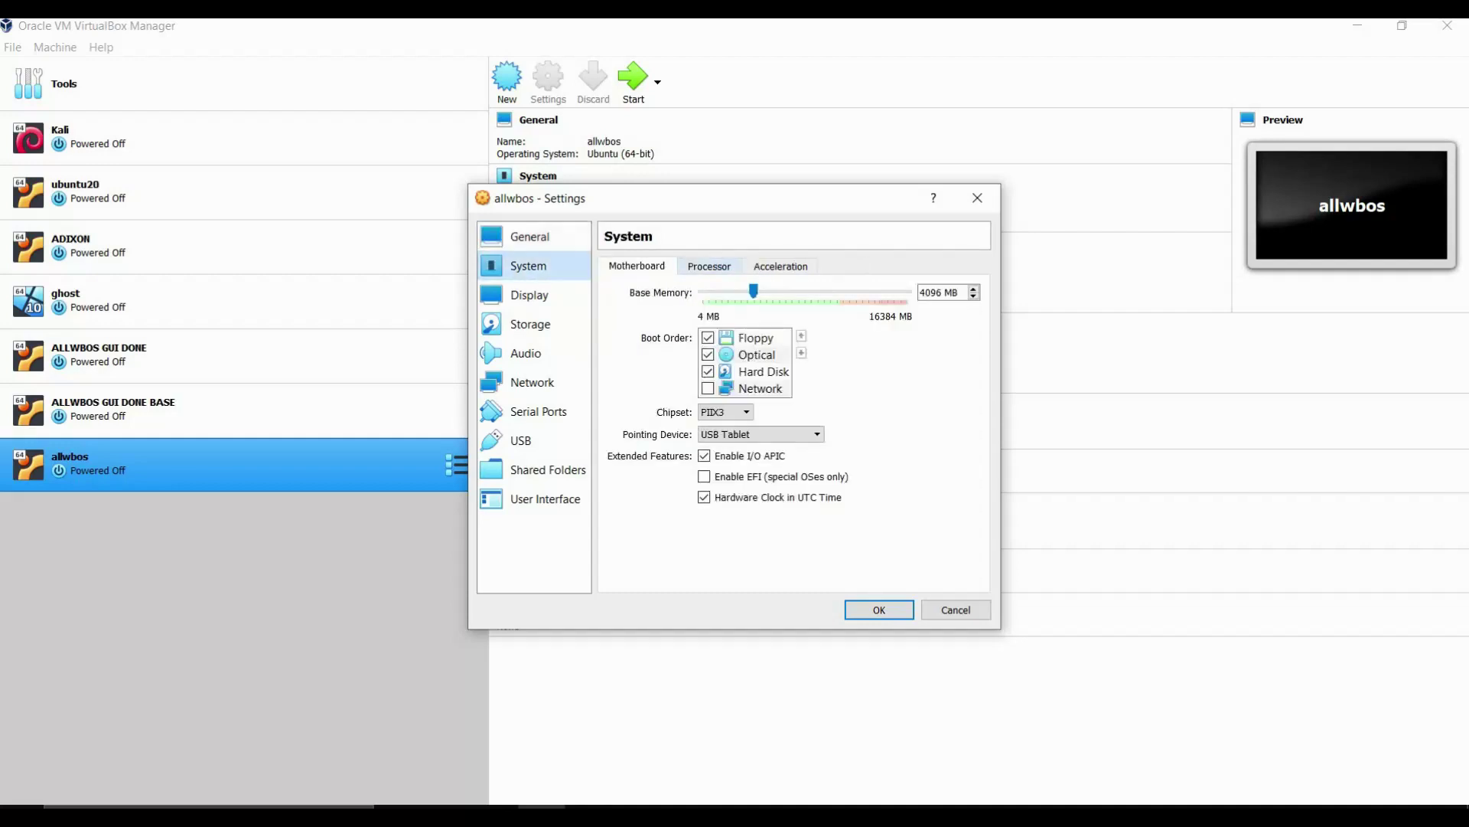
click(709, 266)
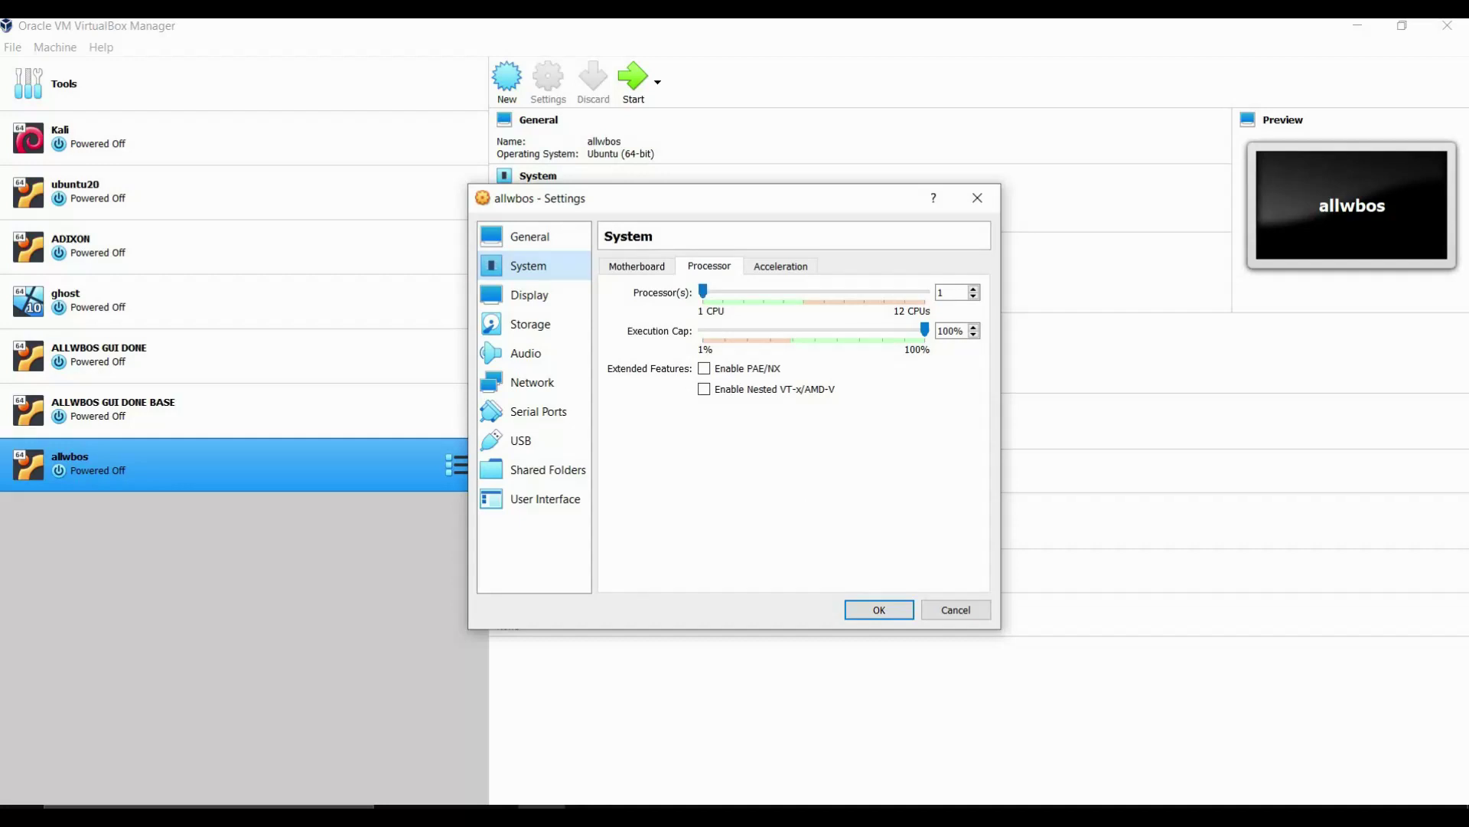
drag(702, 292, 764, 292)
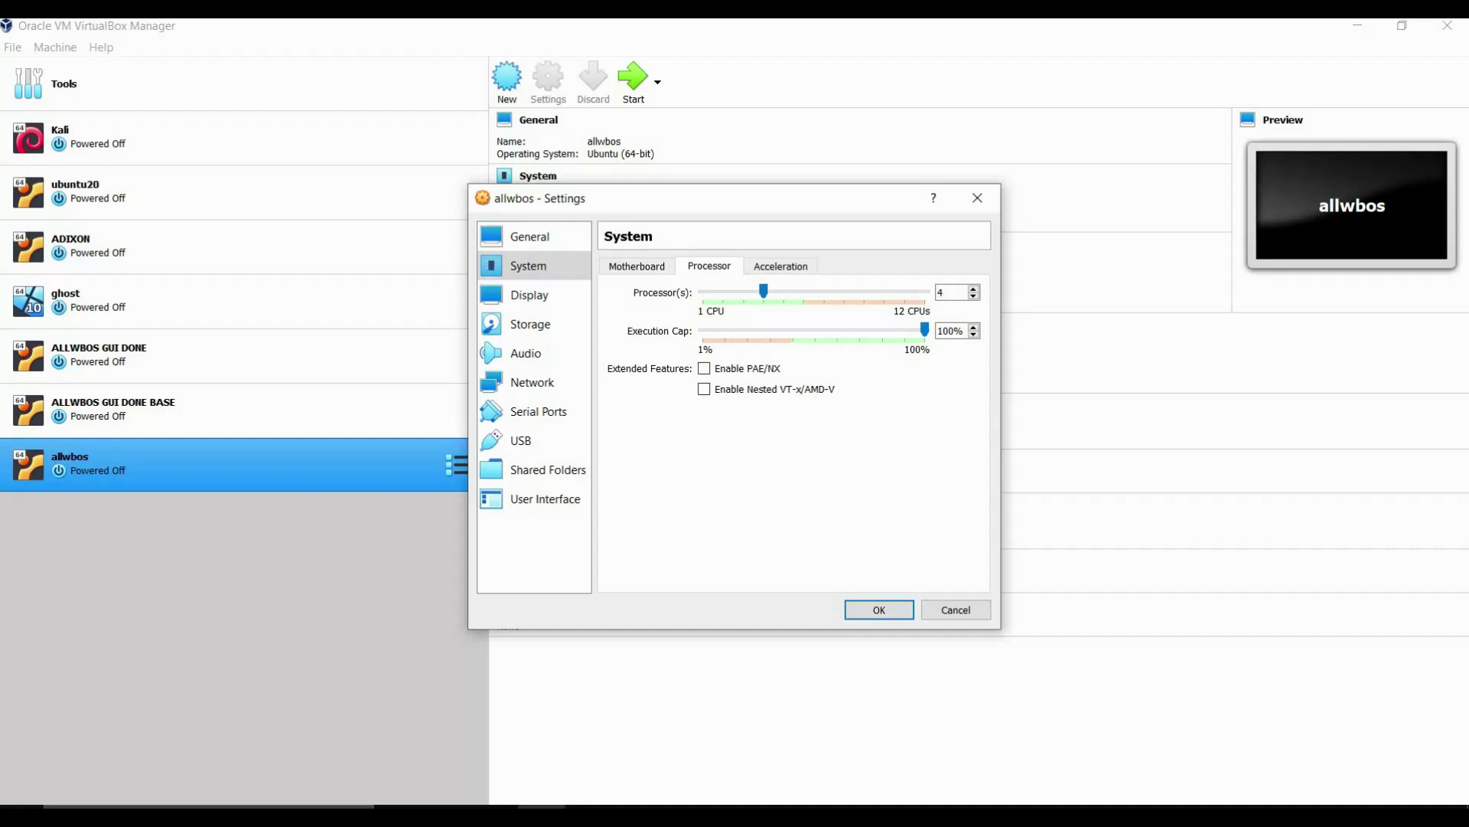
click(781, 266)
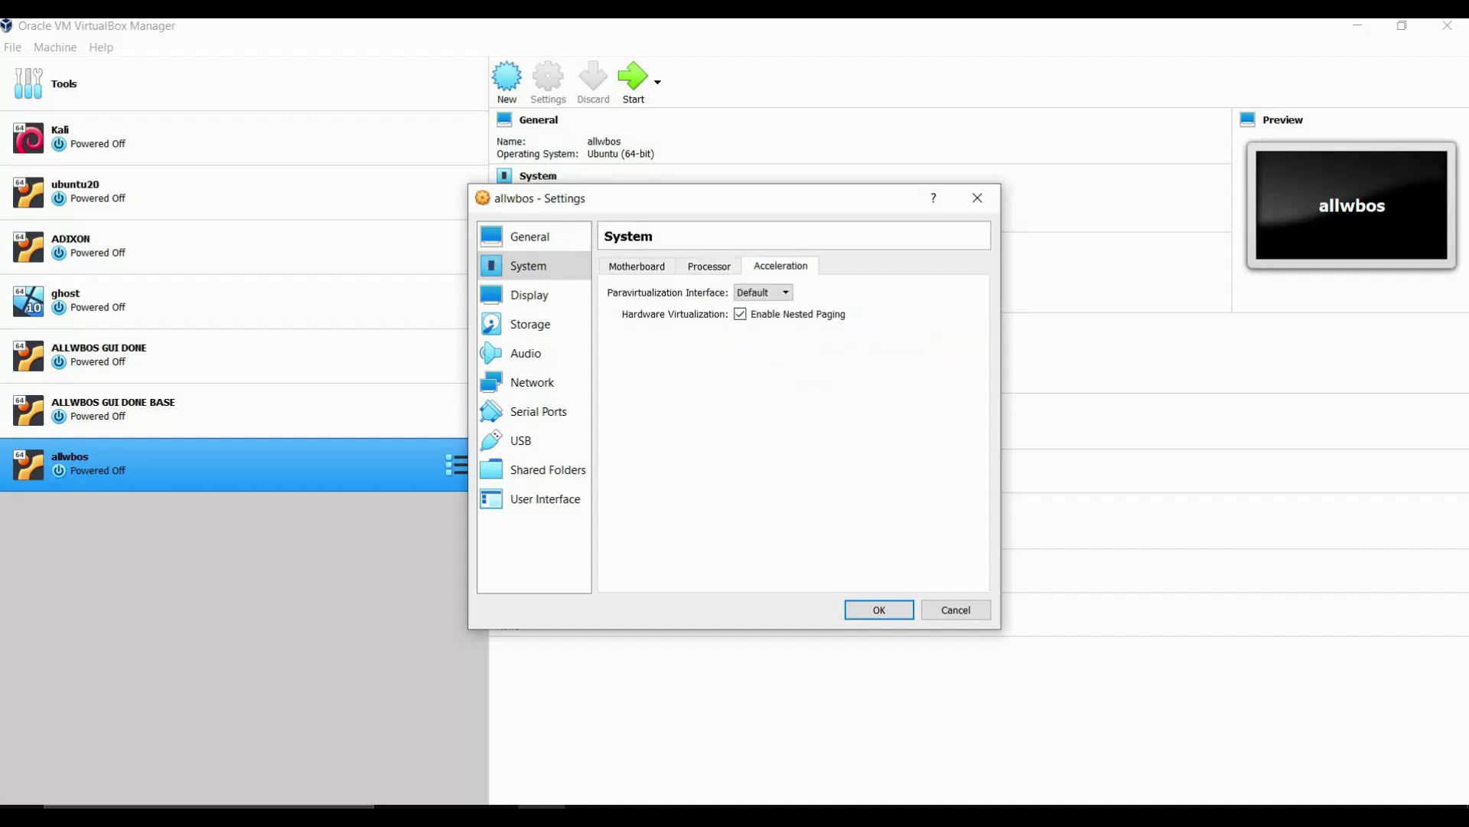
click(637, 265)
Set the video memory to 128 MB, enable 3D acceleration, and save the machine's settings
click(528, 294)
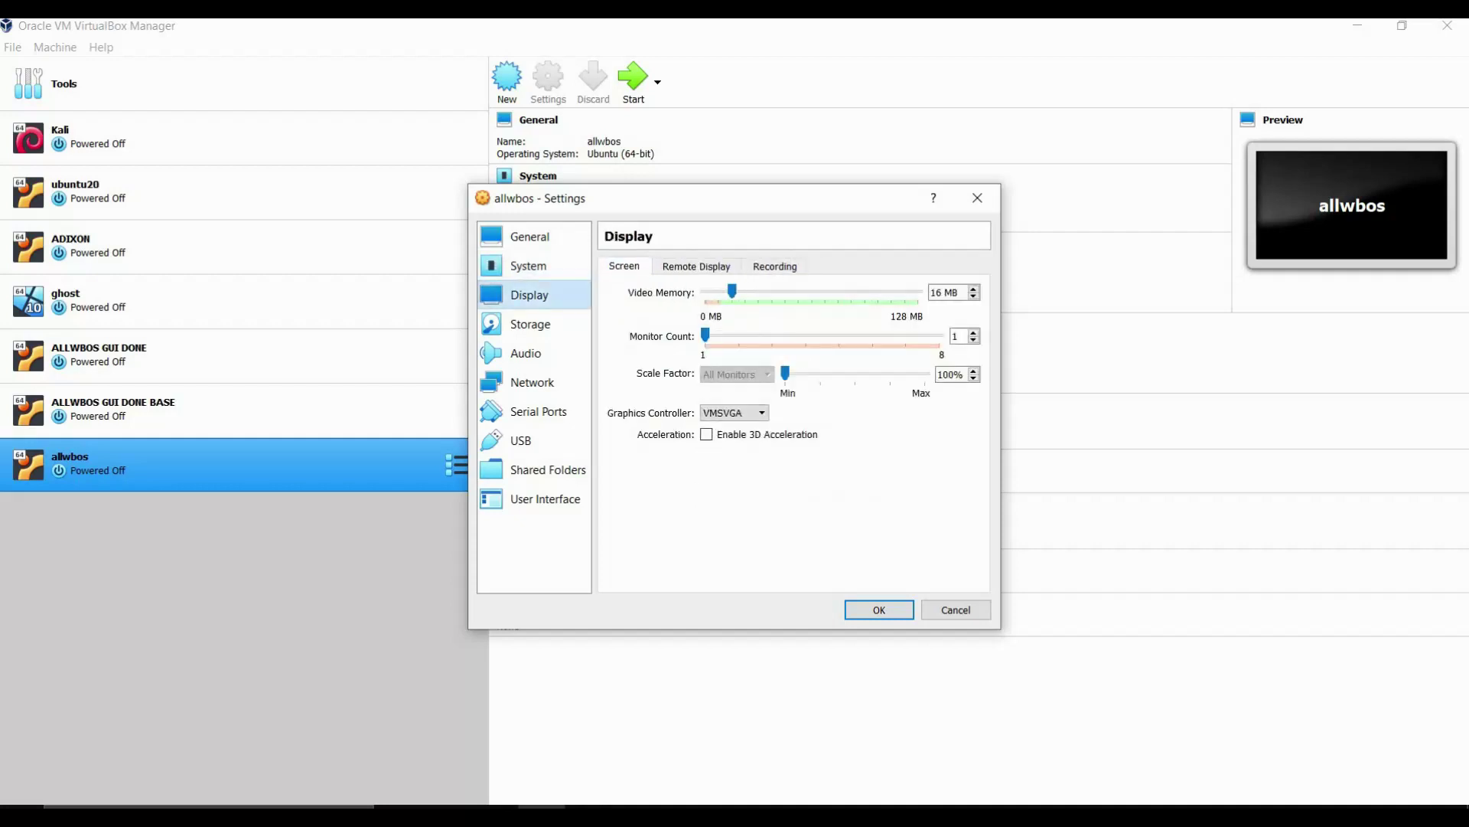
drag(732, 291, 918, 291)
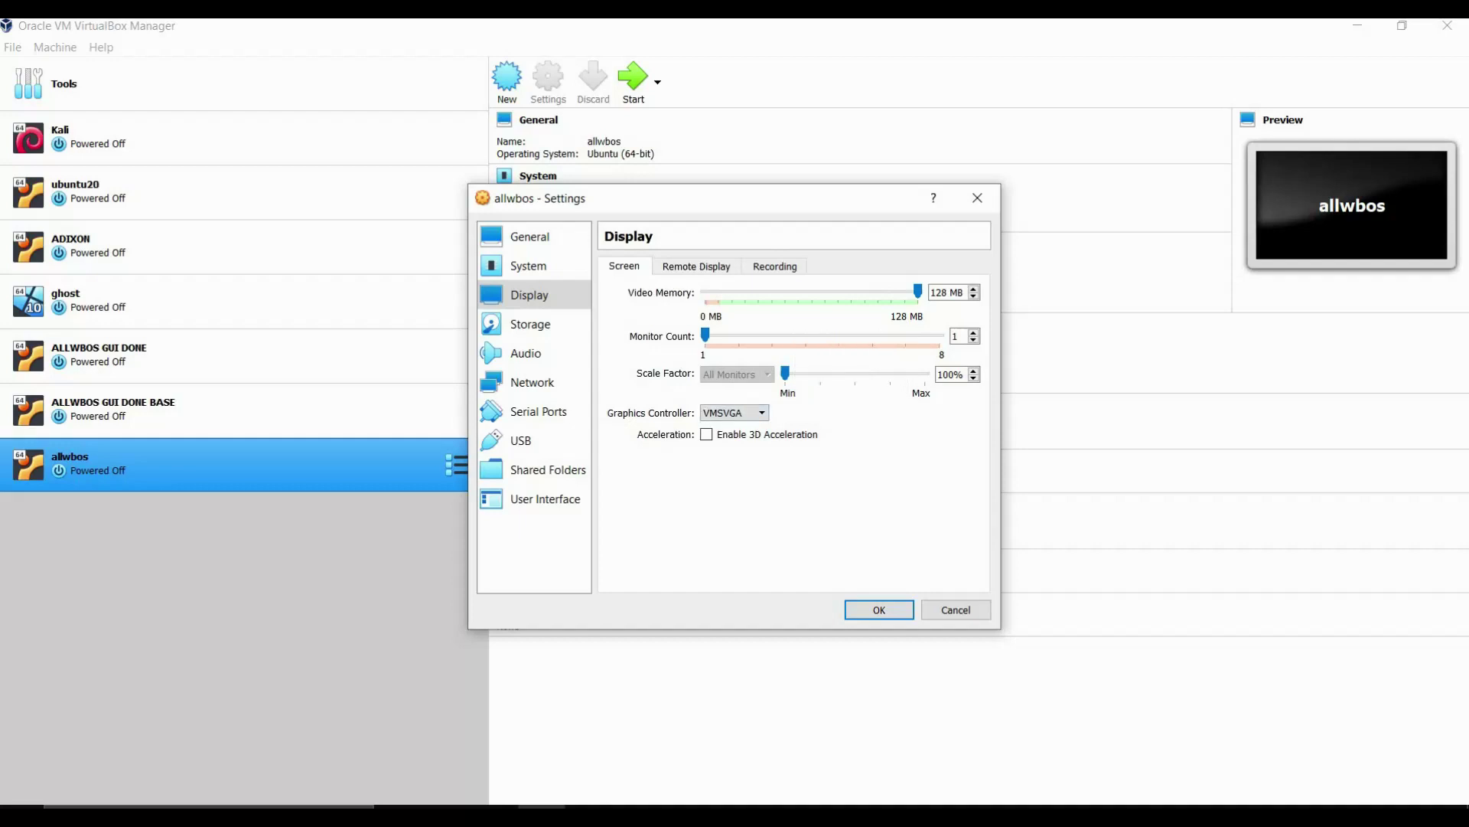
click(707, 434)
click(530, 324)
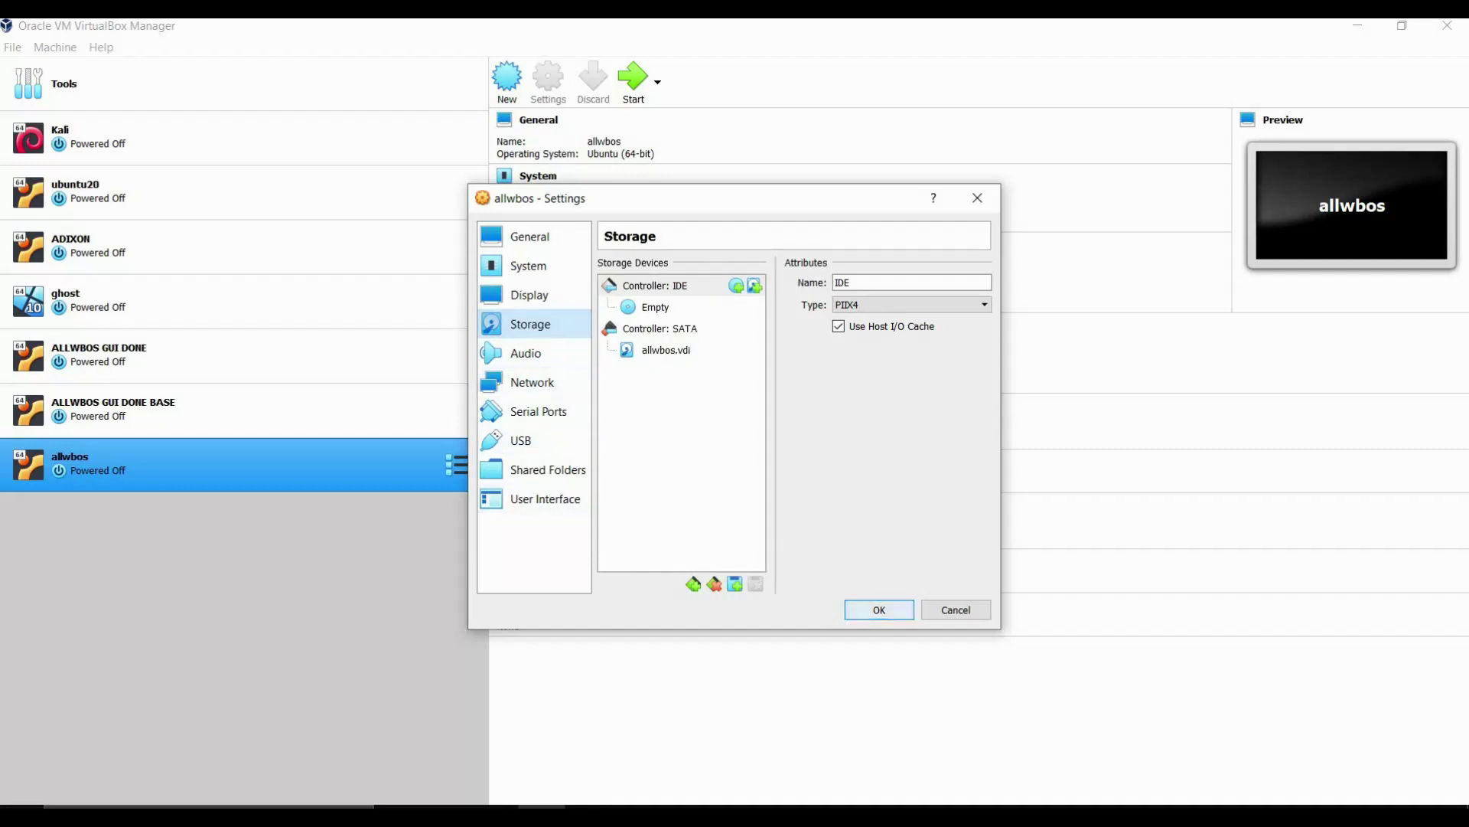
click(880, 609)
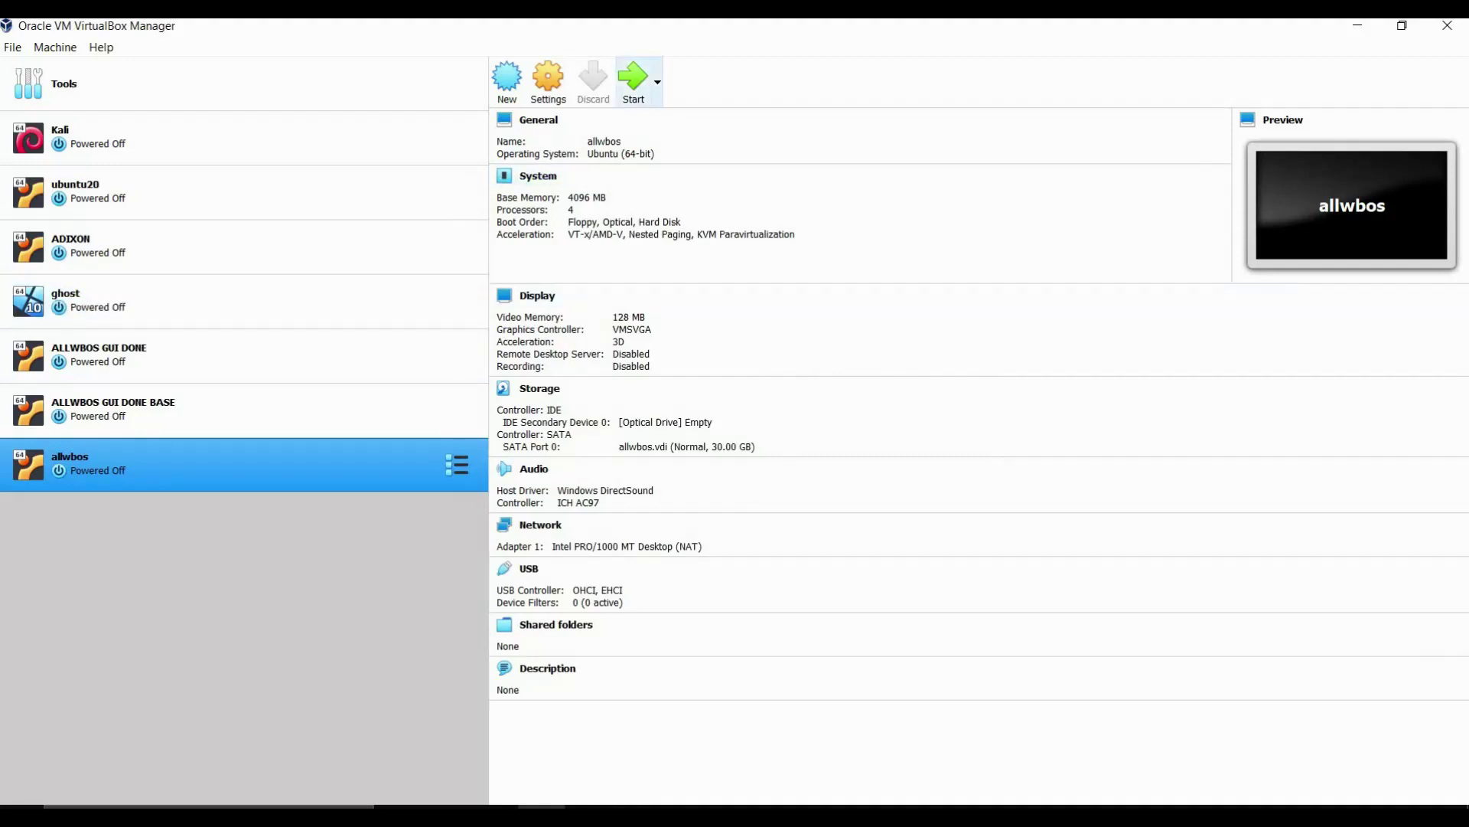
Start the allwbos machine normally, using allwbos0.1_loaded.iso from the Data (D:) drive as its start-up disk
click(656, 81)
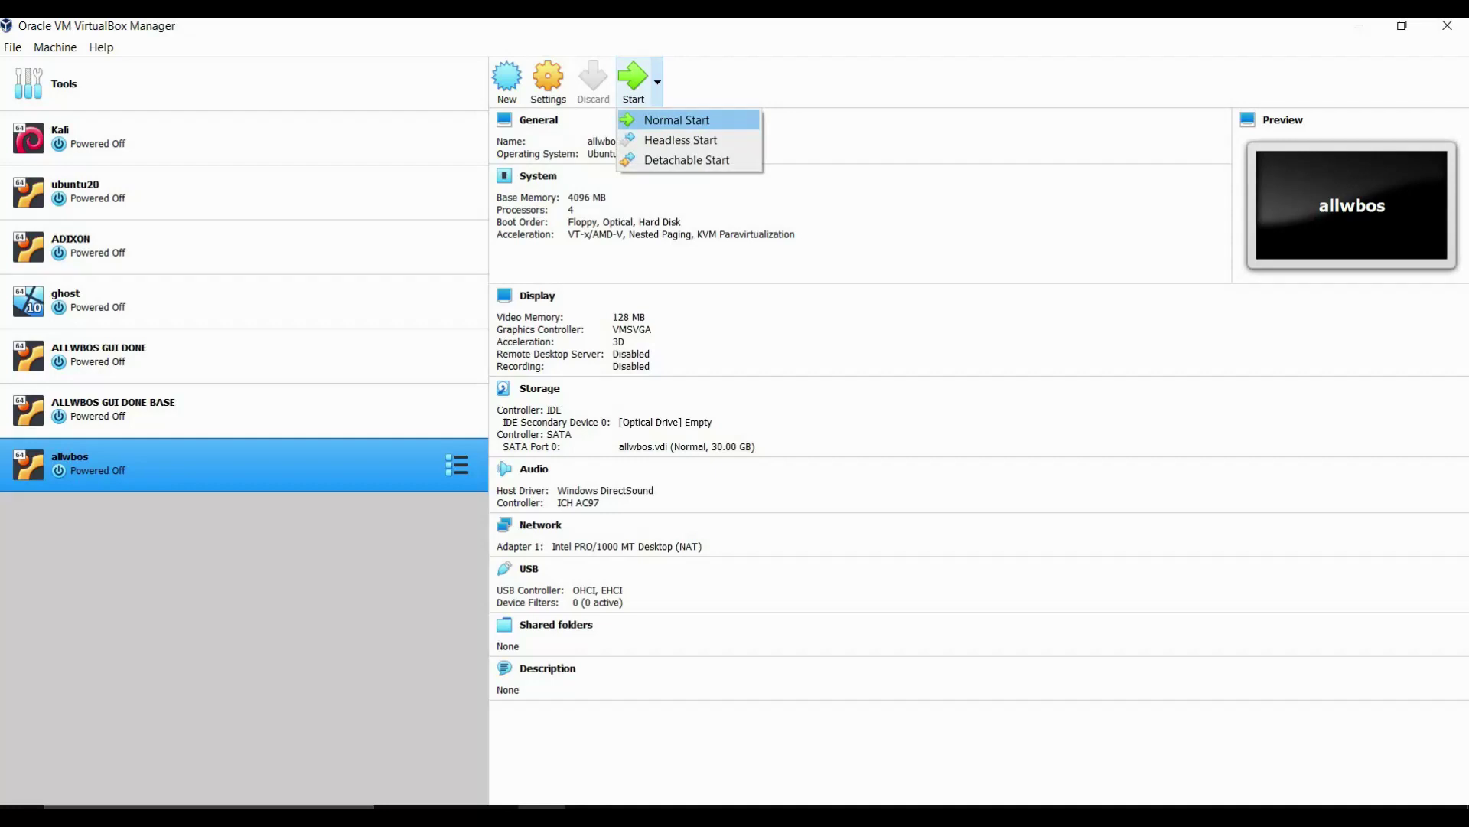
click(676, 120)
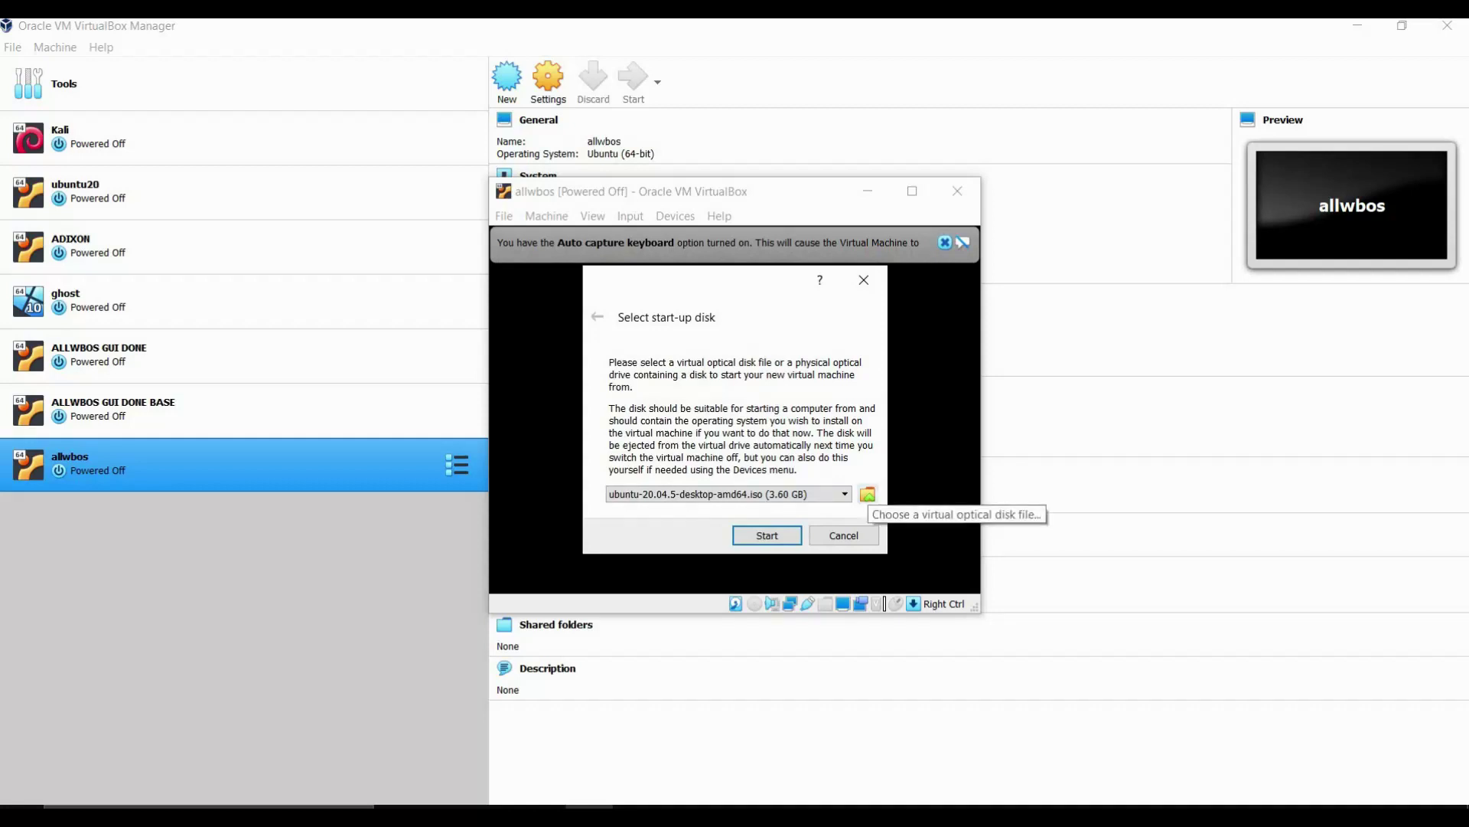
click(867, 494)
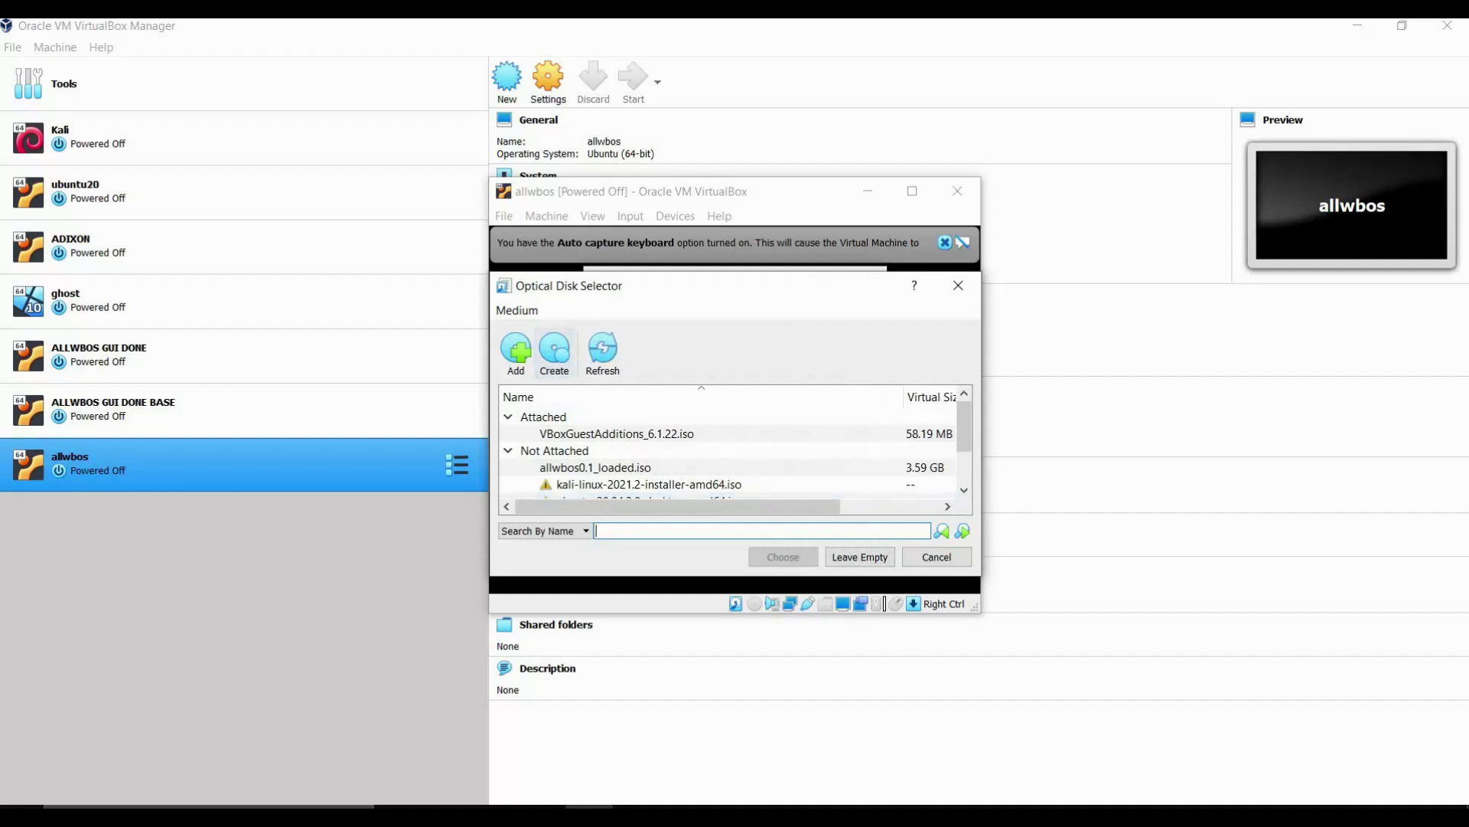
click(516, 350)
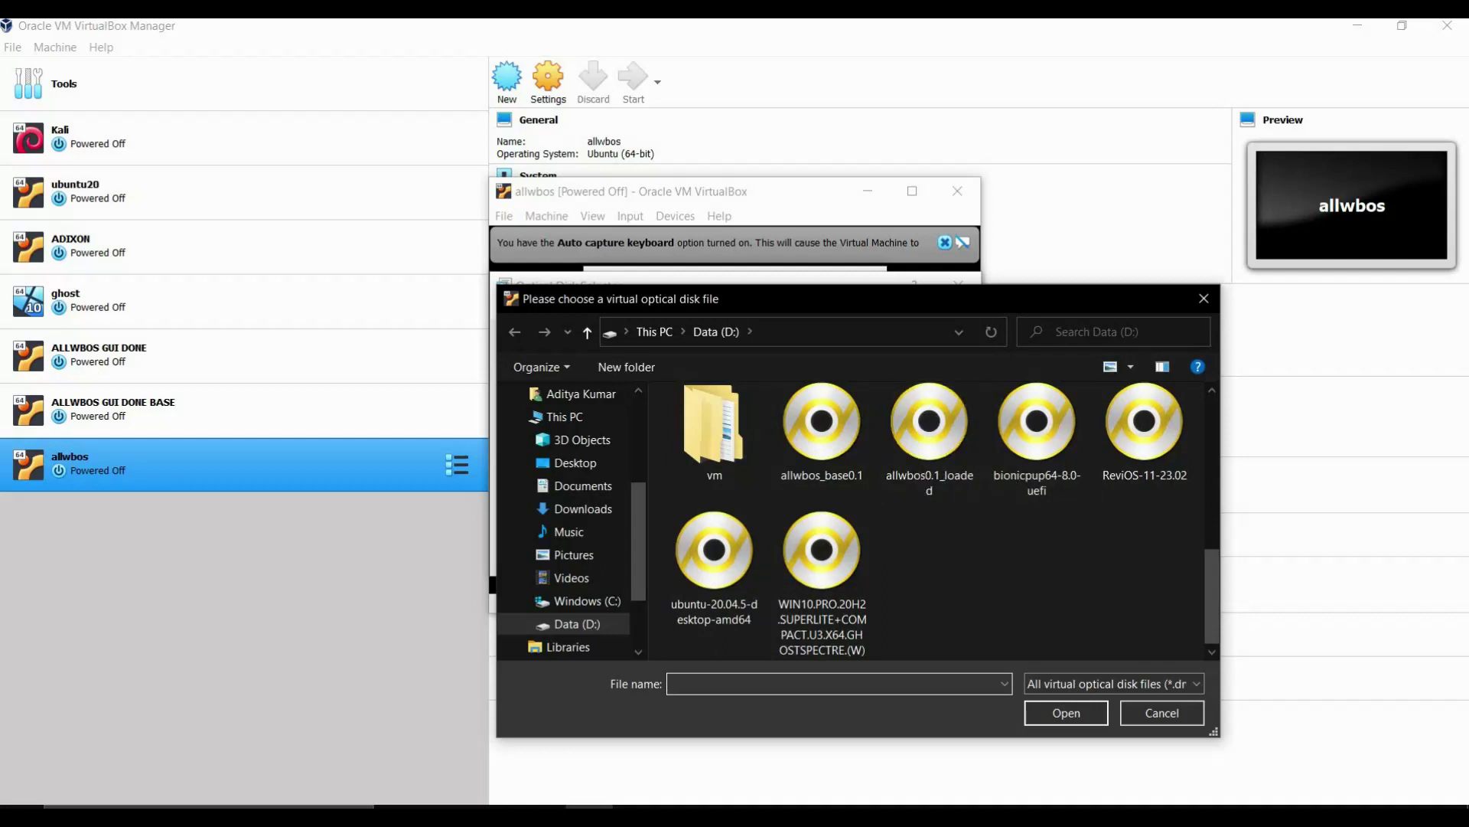
click(929, 423)
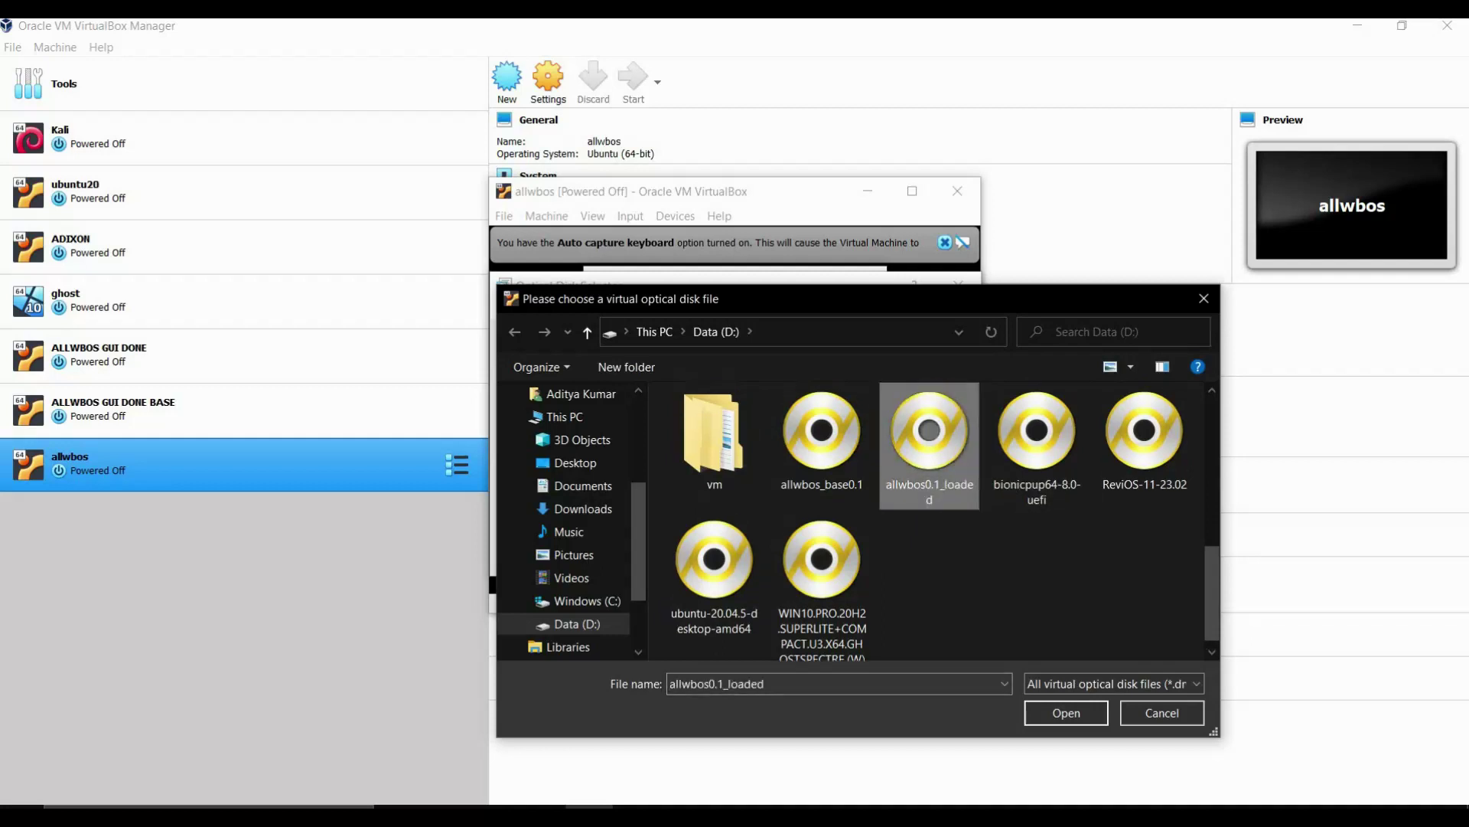
click(1066, 713)
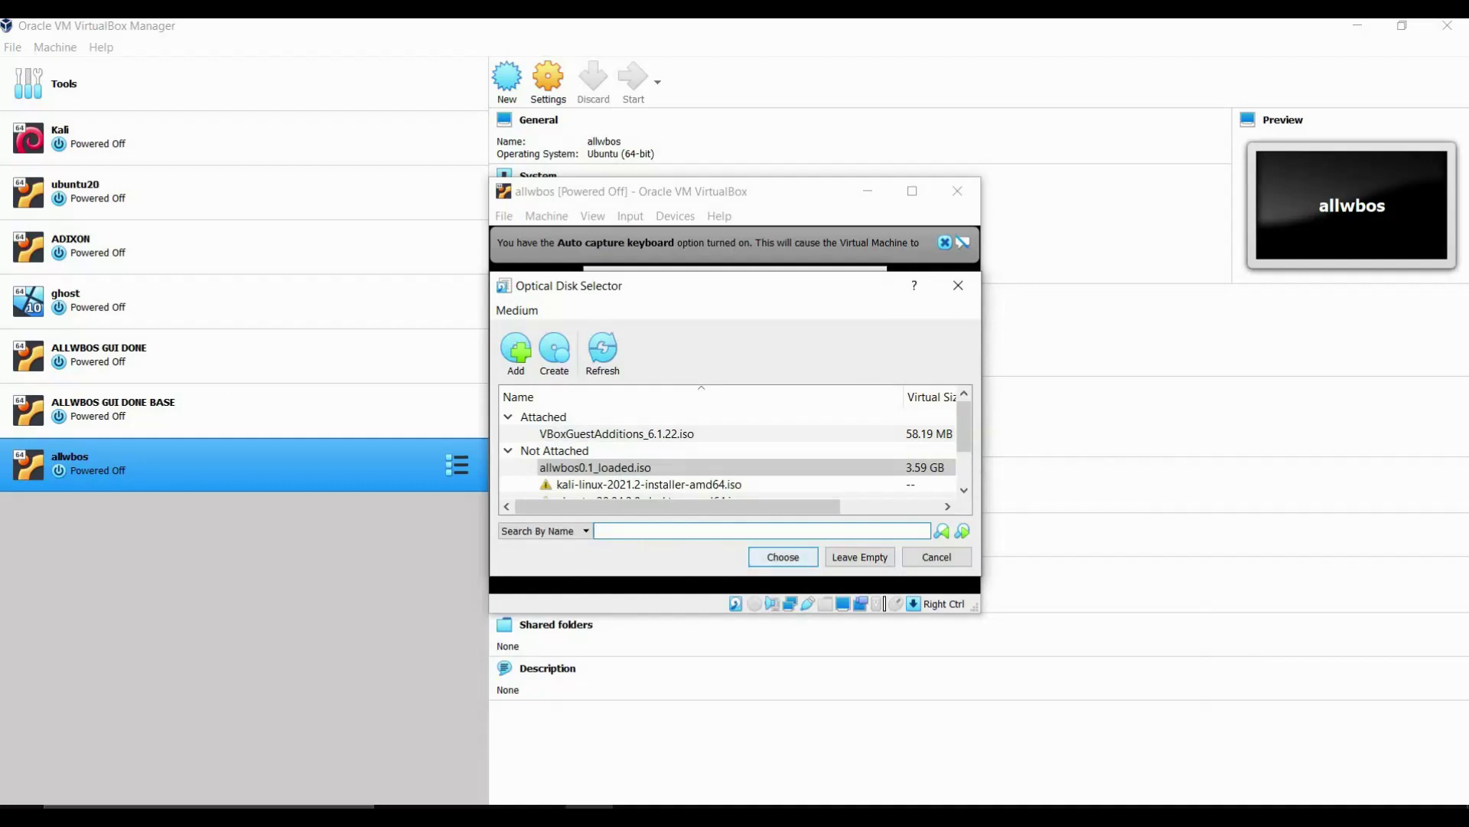
key(Return)
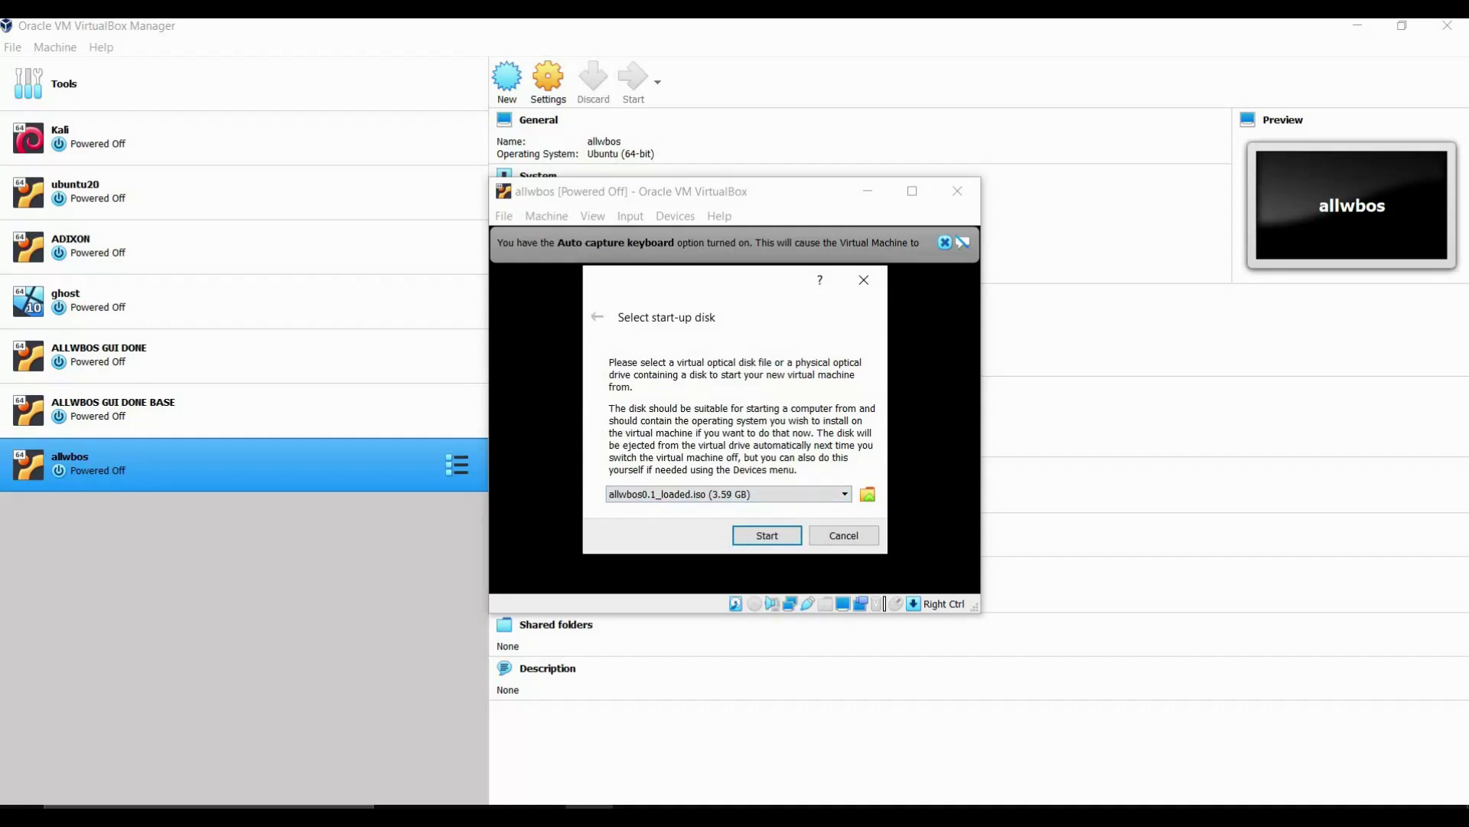
click(767, 535)
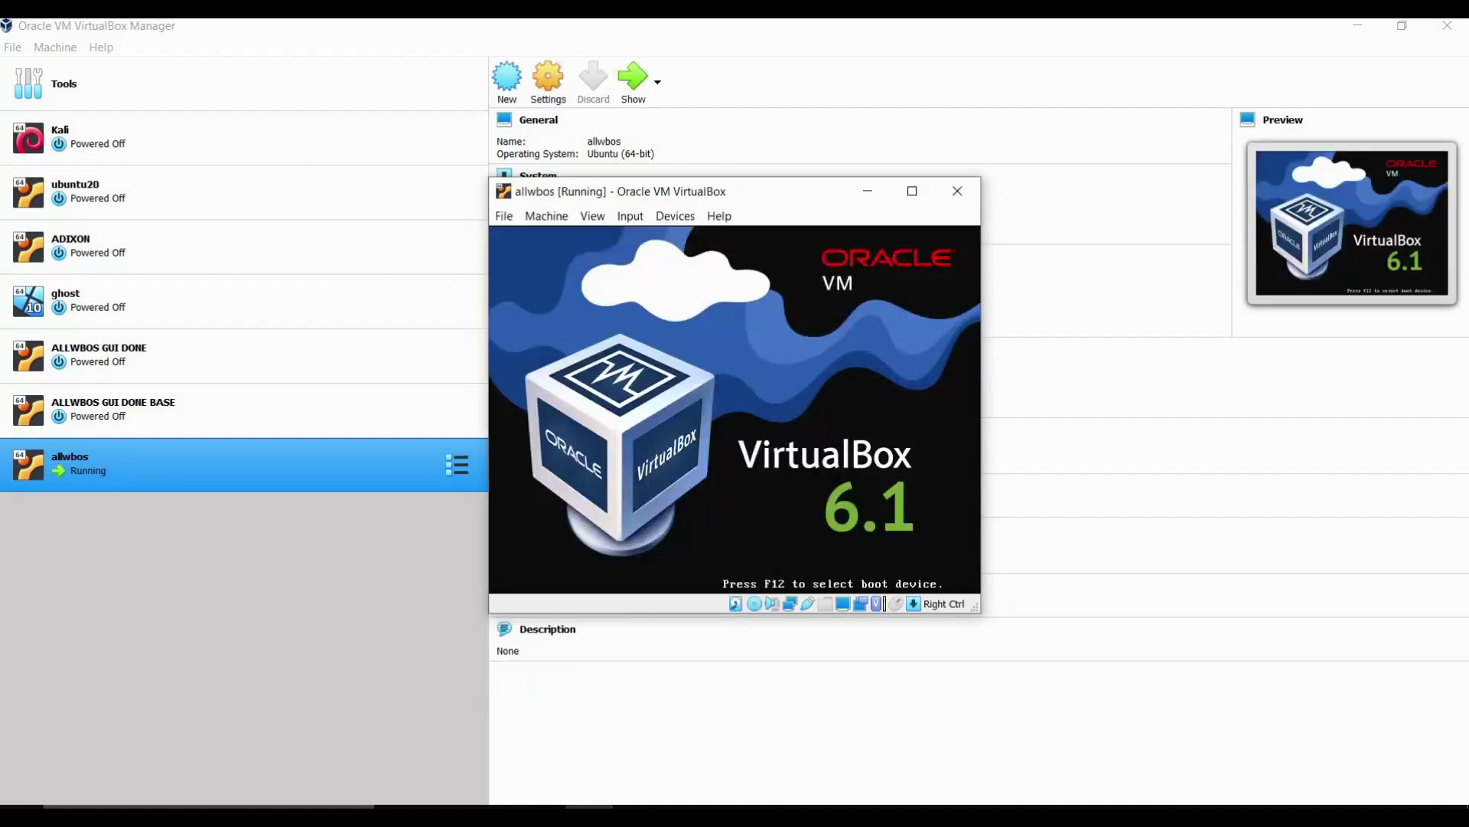
Maximize the allwbos machine window and boot the Live system from the Systemback boot choices
click(912, 190)
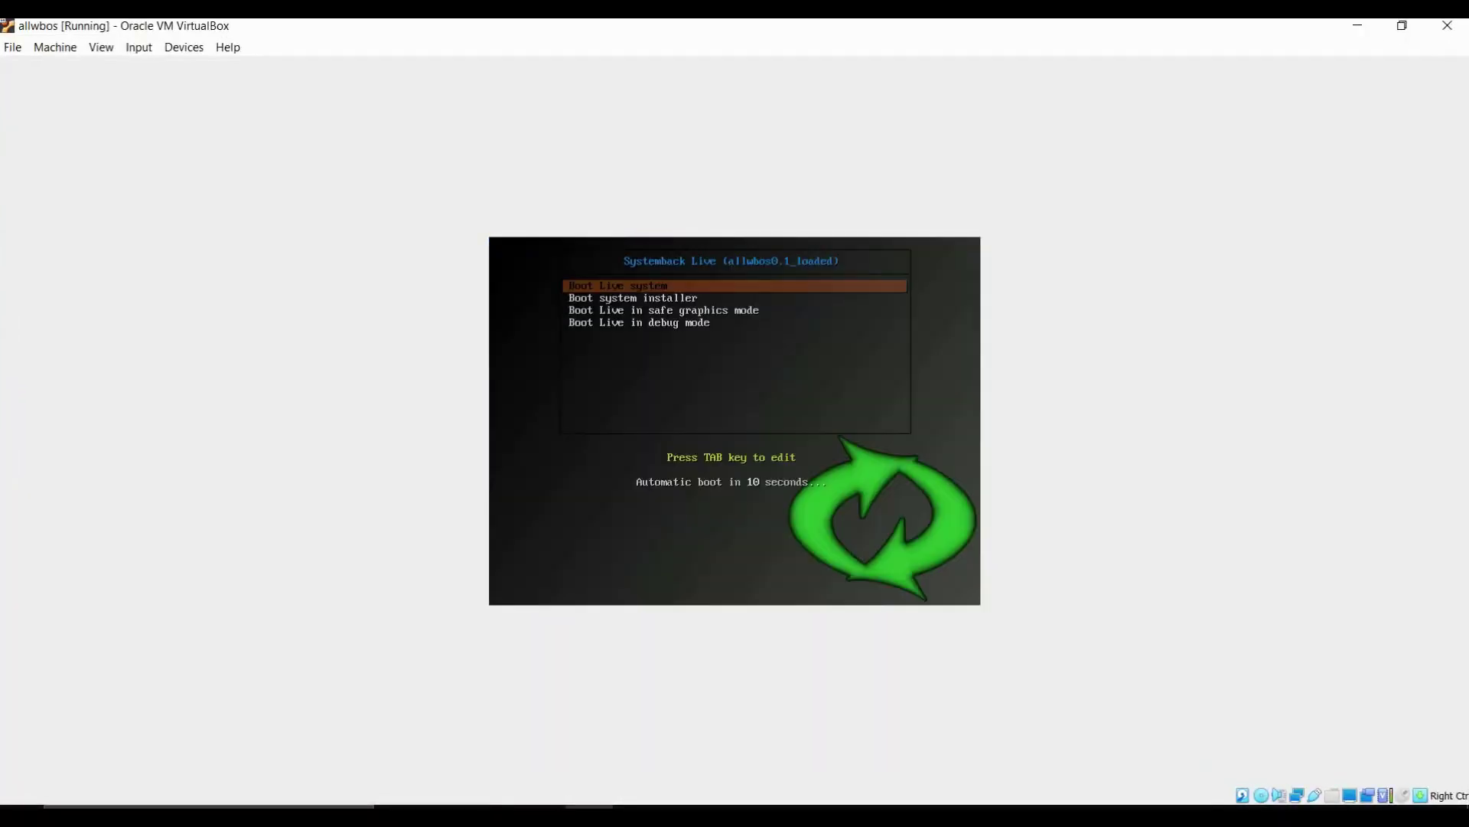
key(Down)
key(Down)
key(Up)
key(Up)
key(Down)
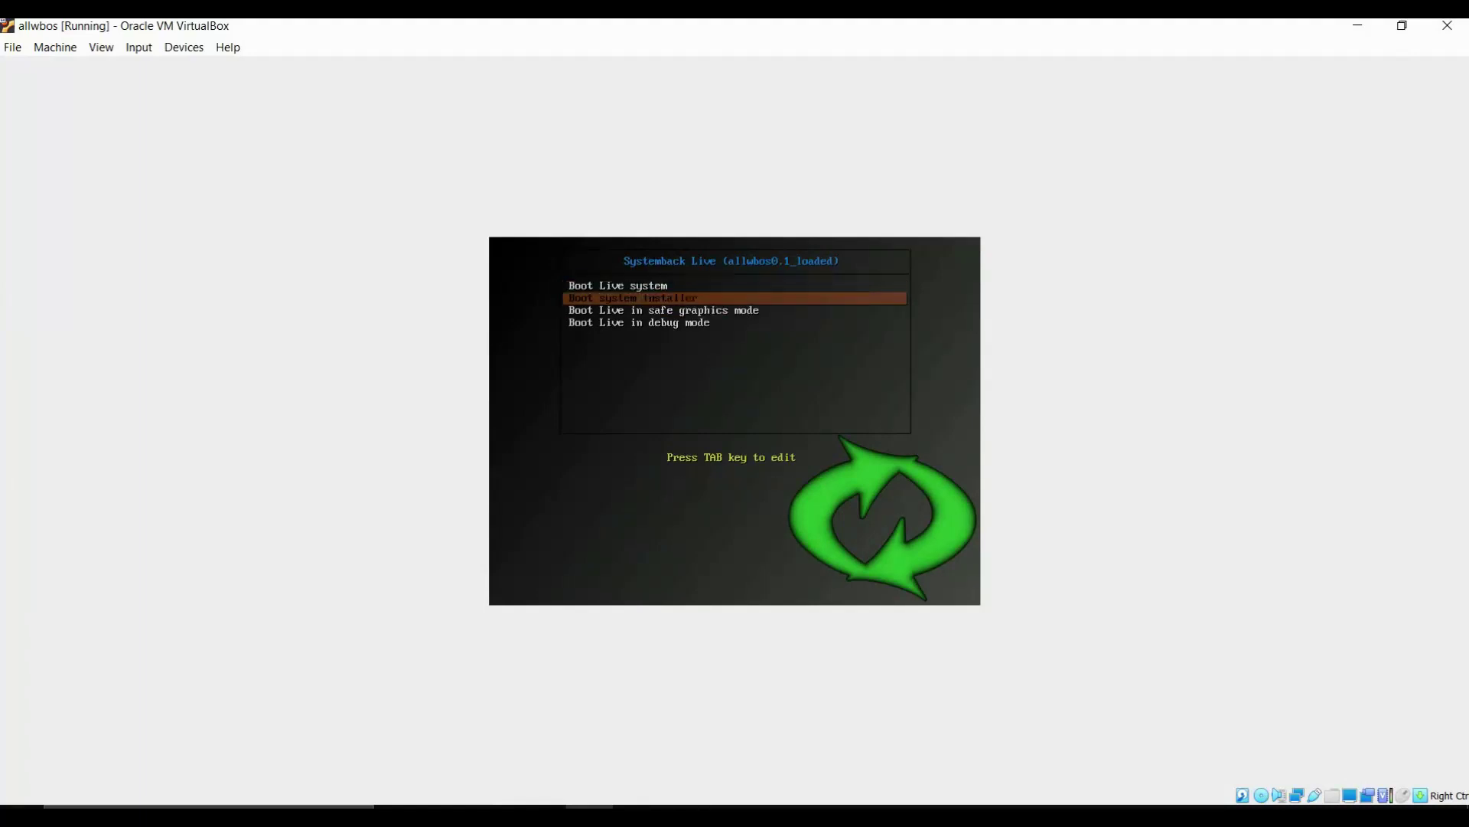
key(Down)
key(Down)
key(Up)
key(Up)
key(Up)
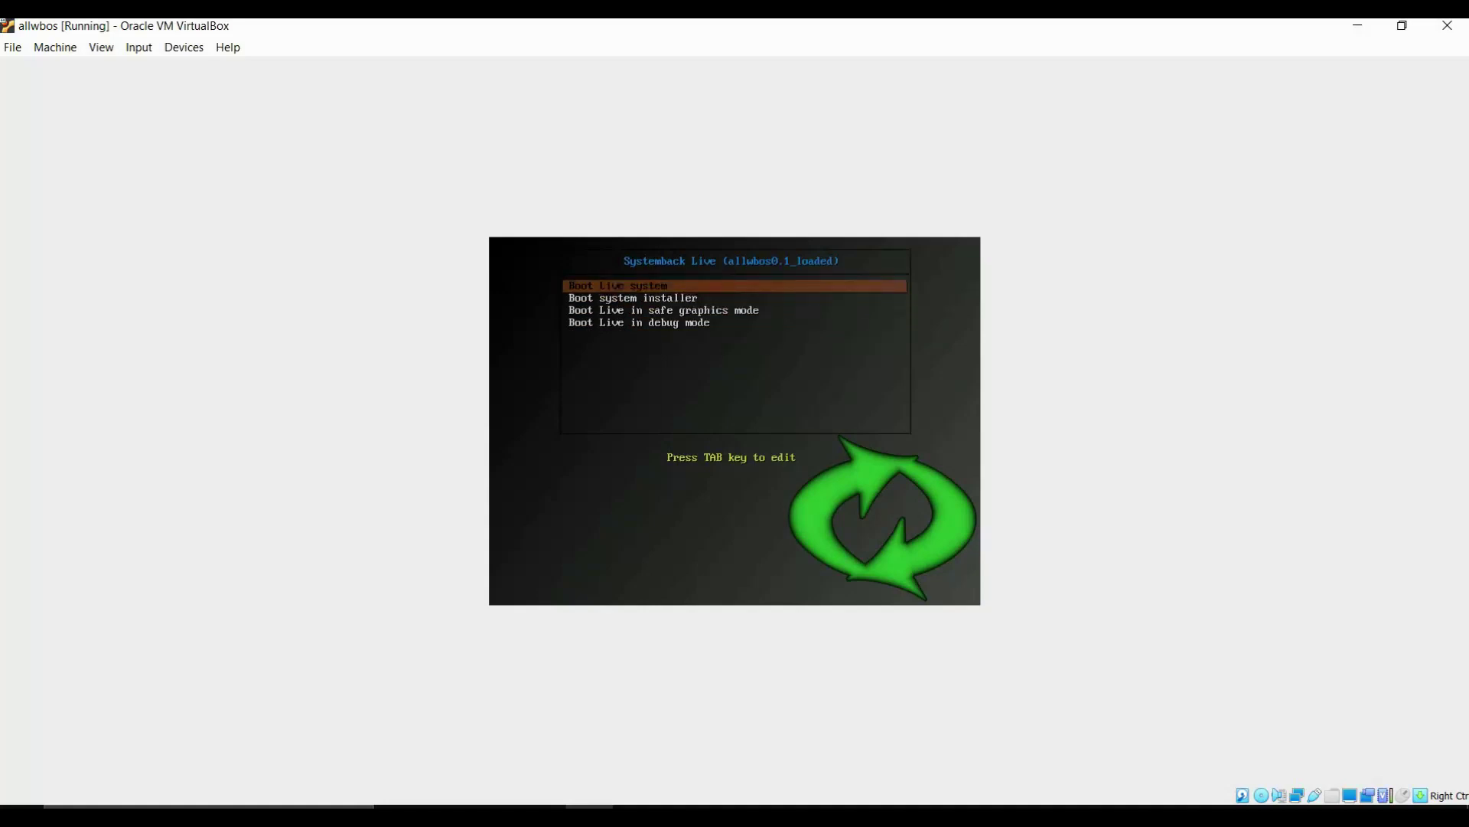
key(Down)
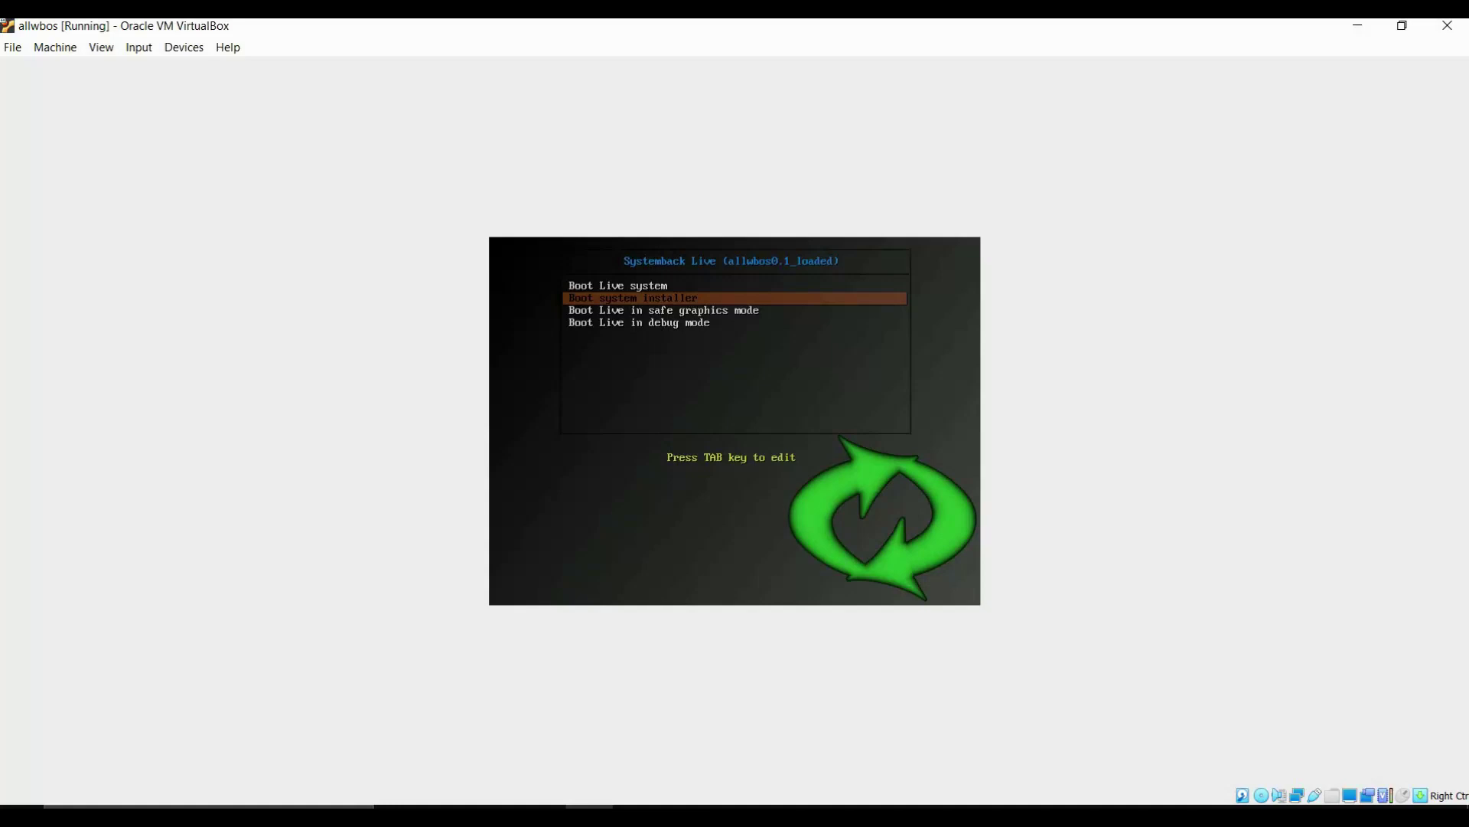
key(Up)
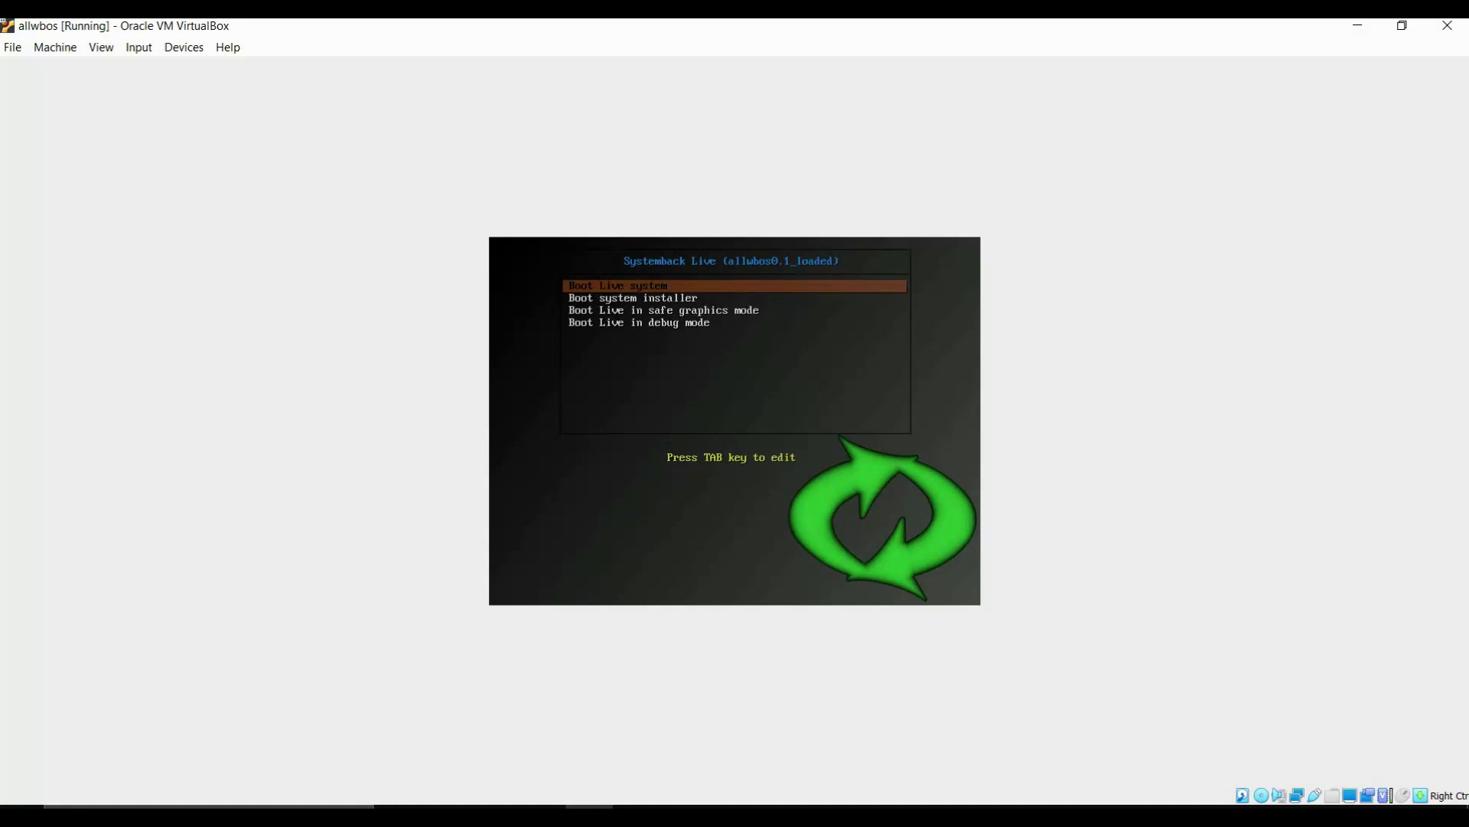
key(Return)
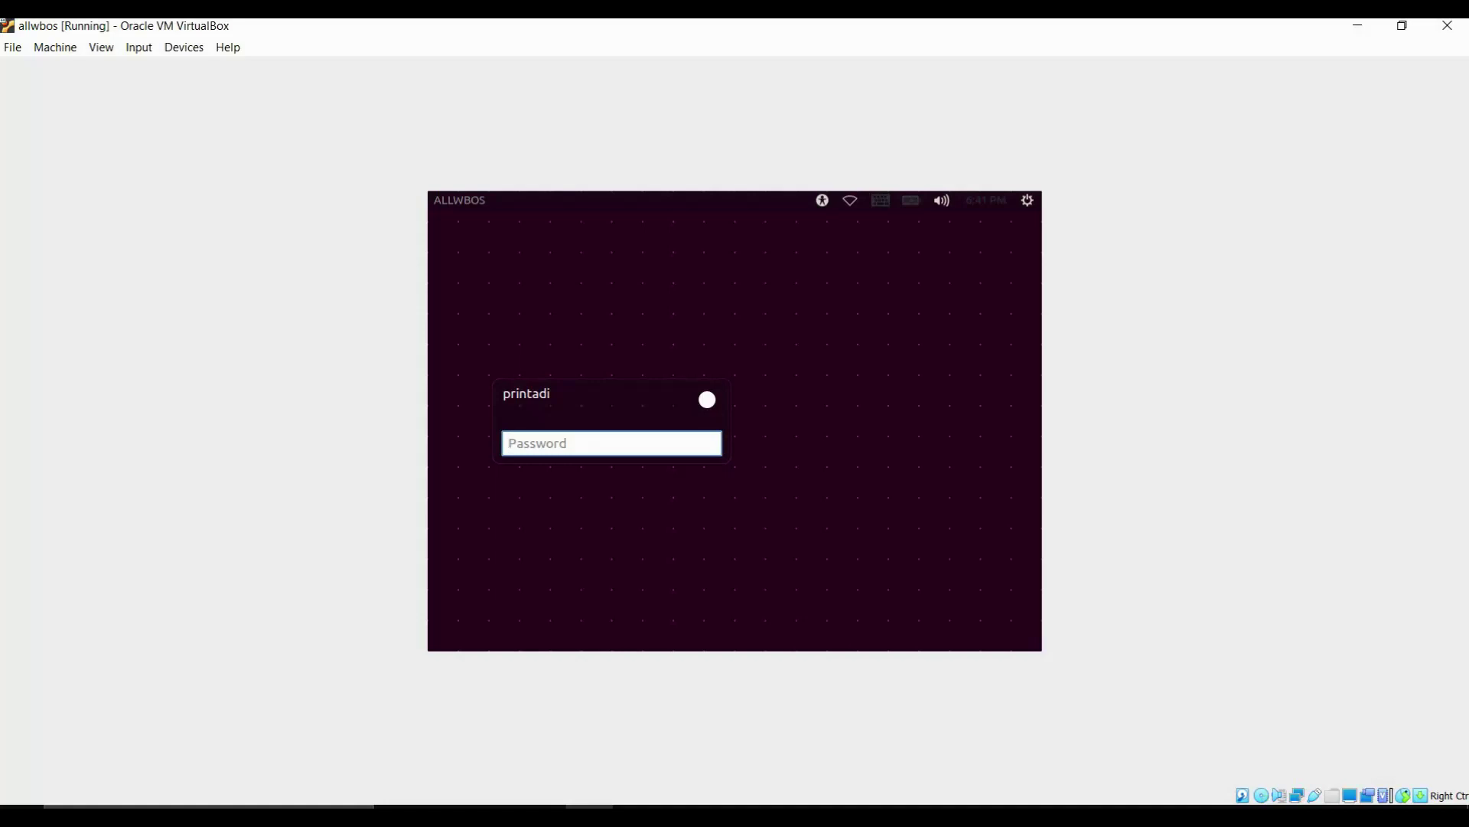
Log in to the live system by entering the account password
text(********)
key(Return)
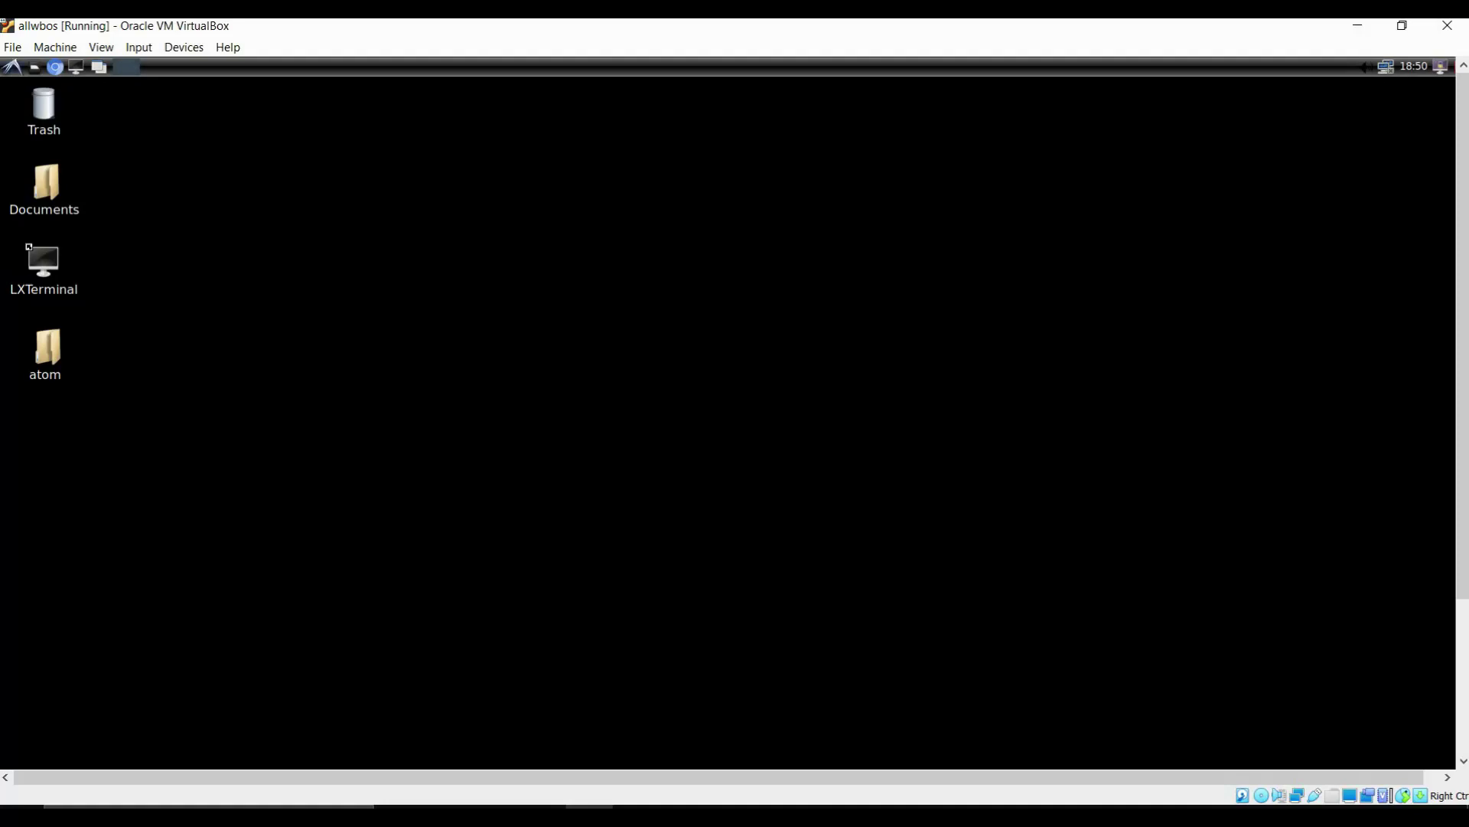
Check the guest system's CPU and memory usage in Task Manager, and quit it
click(12, 67)
mouse_move(54, 199)
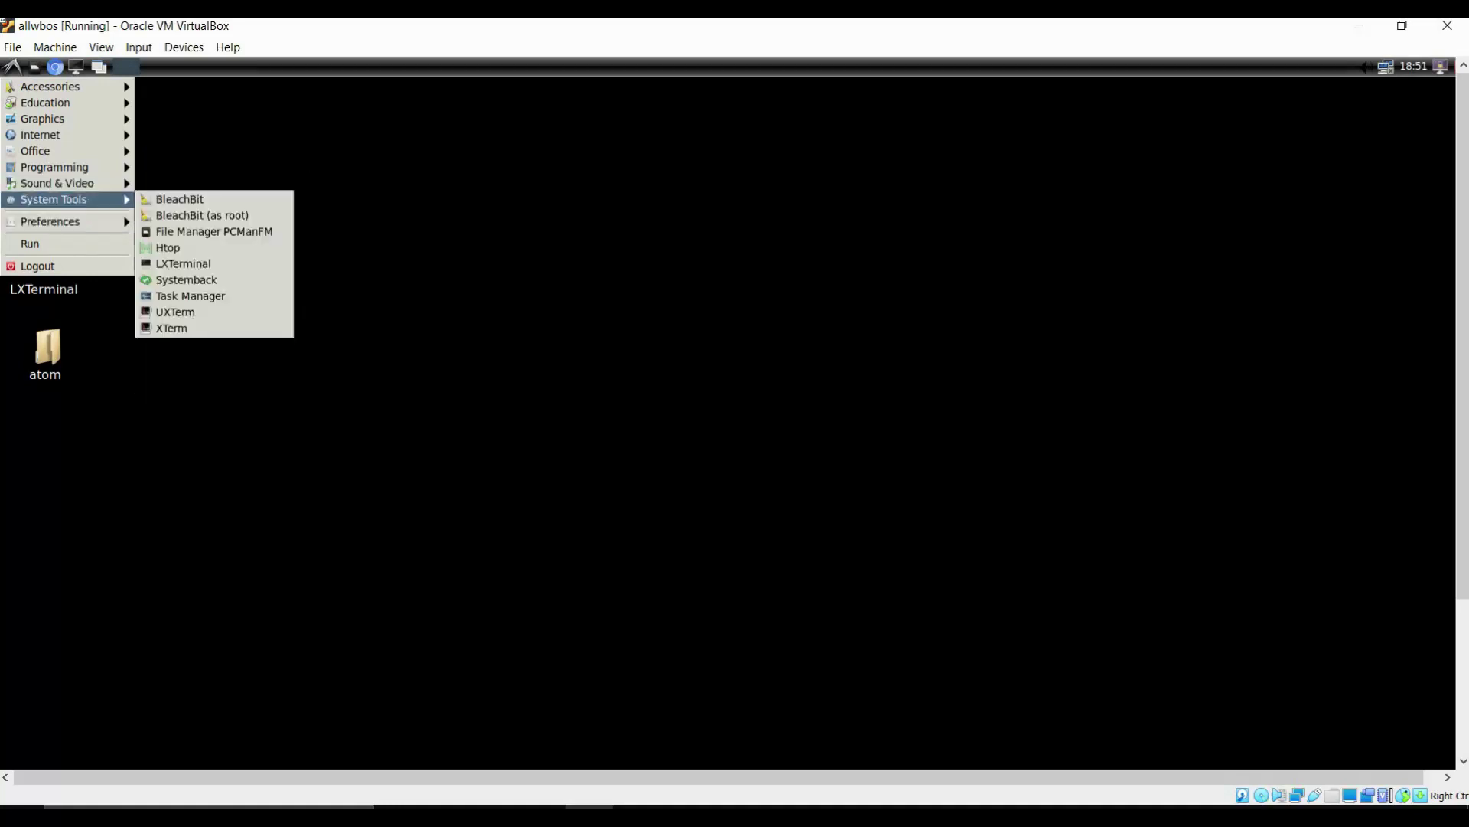
click(190, 295)
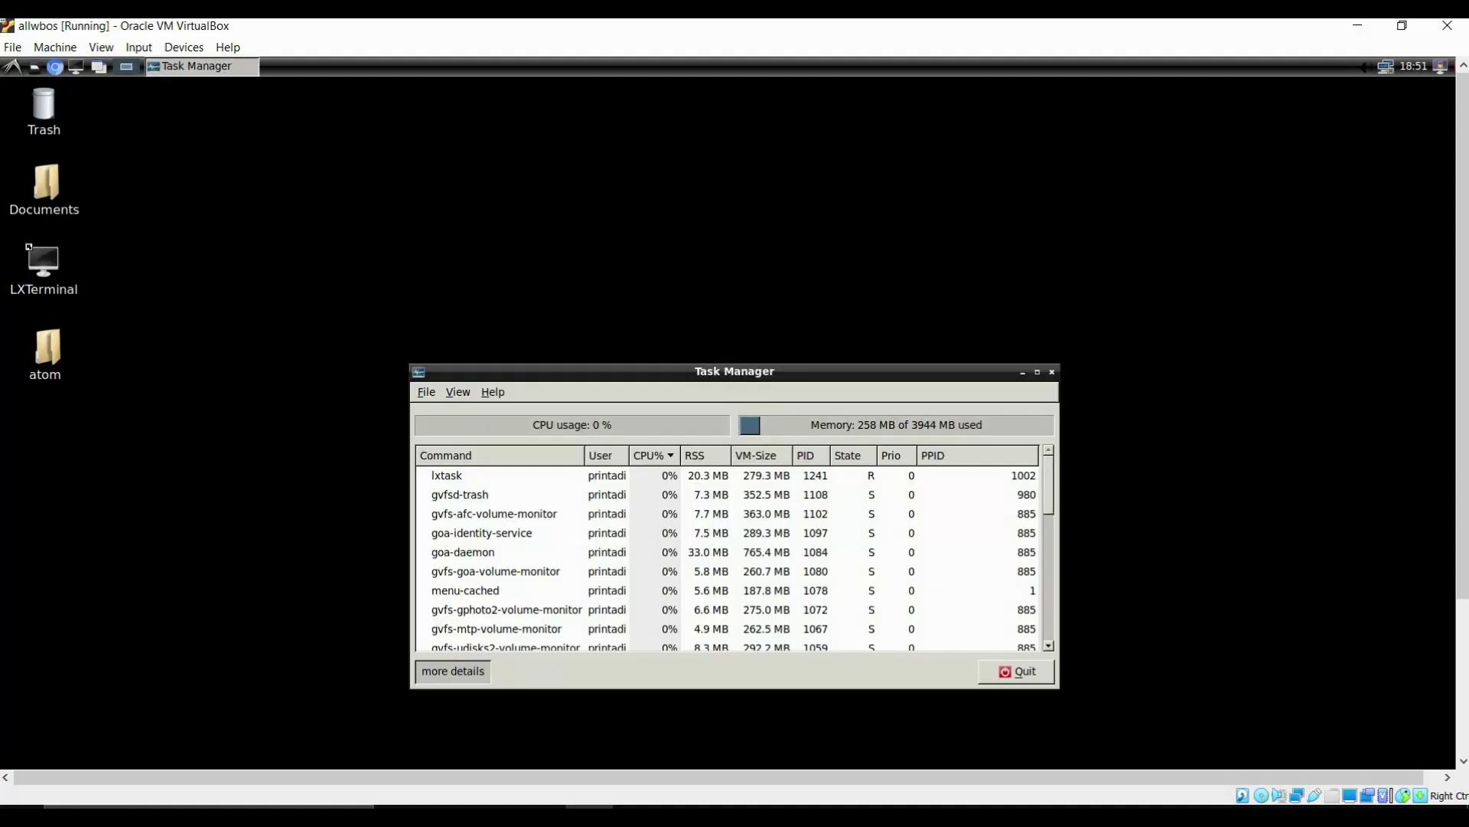
drag(734, 372, 681, 288)
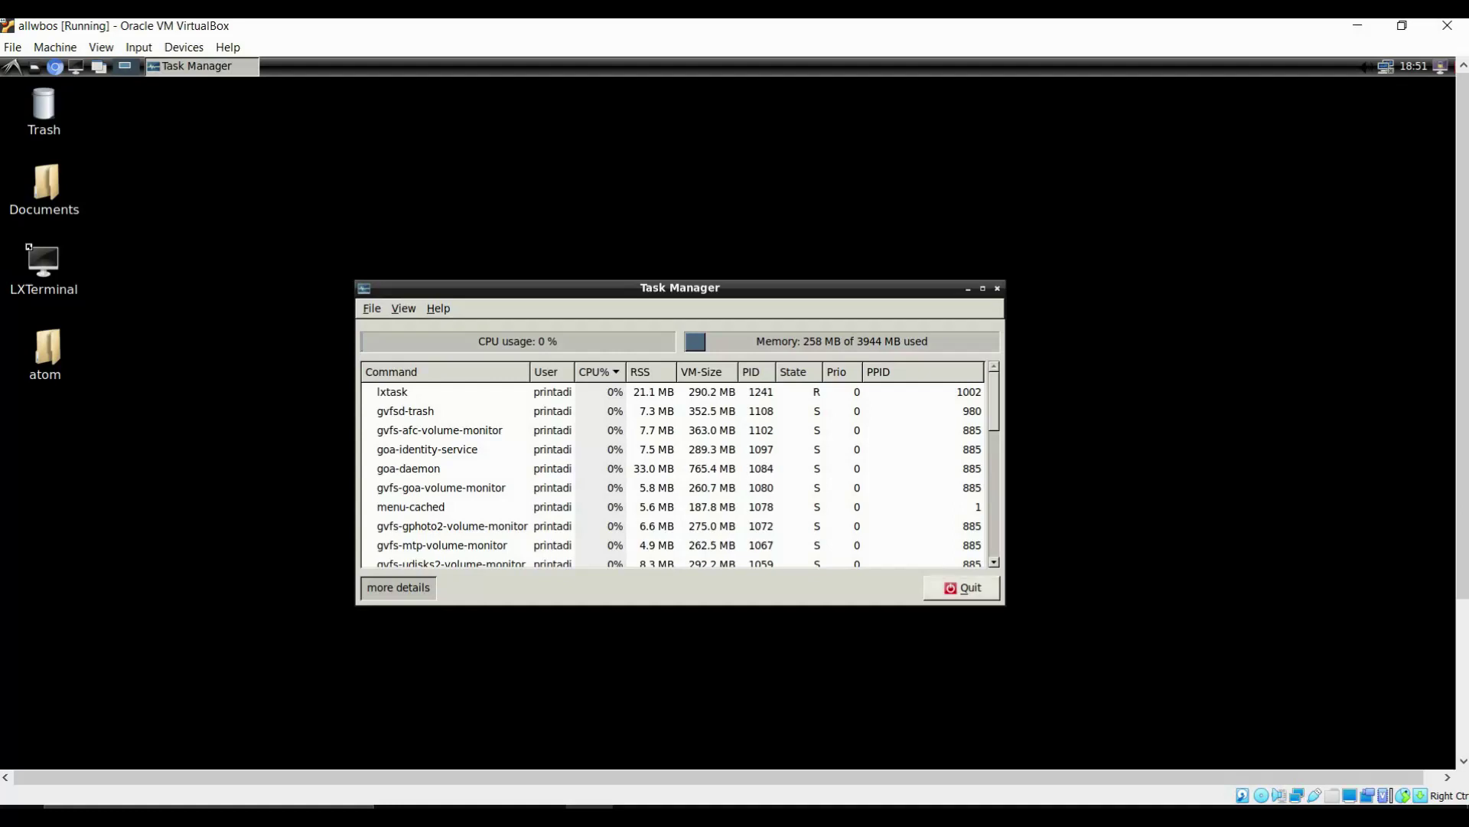
click(962, 587)
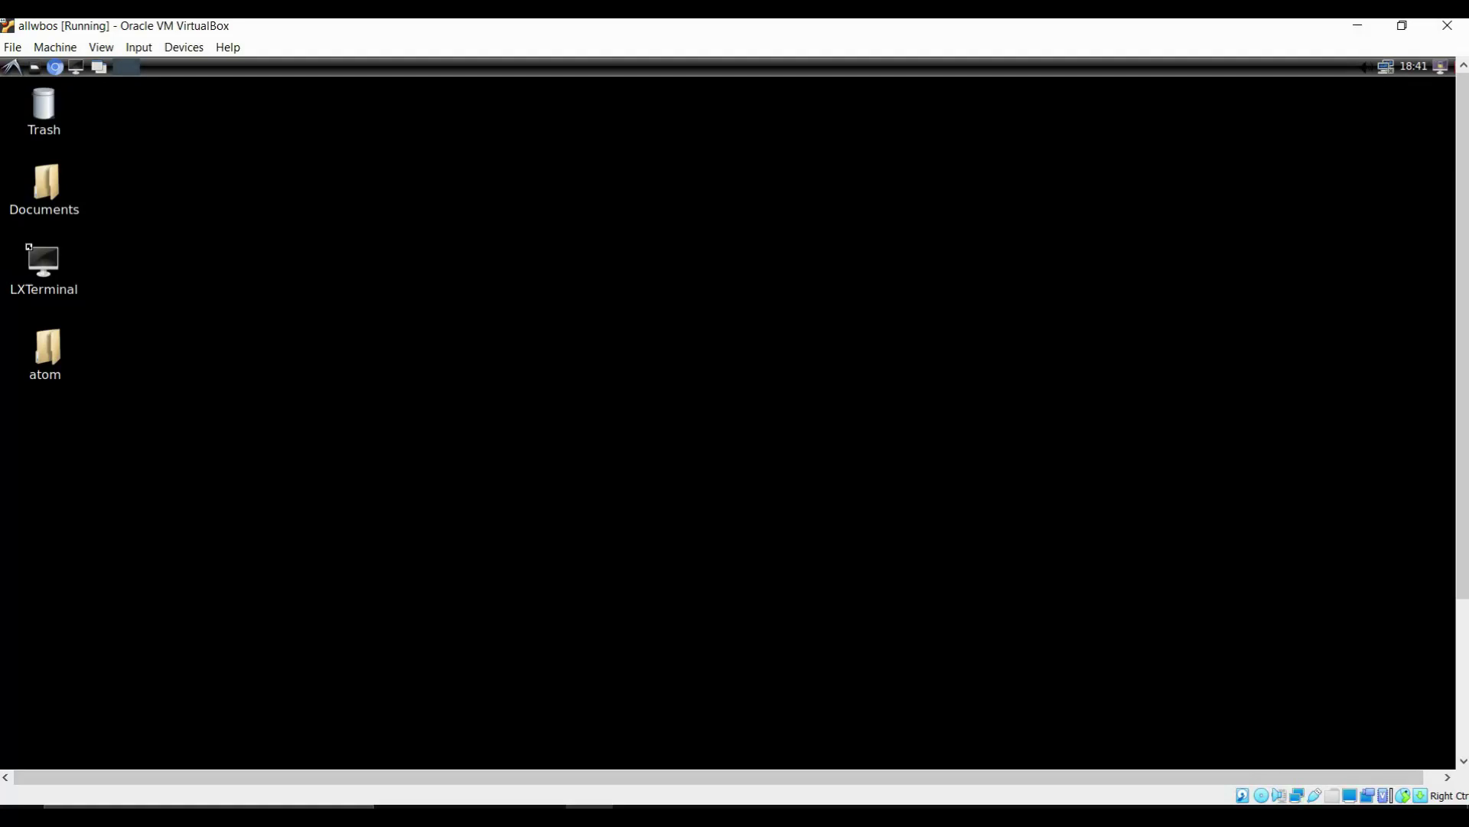
click(12, 67)
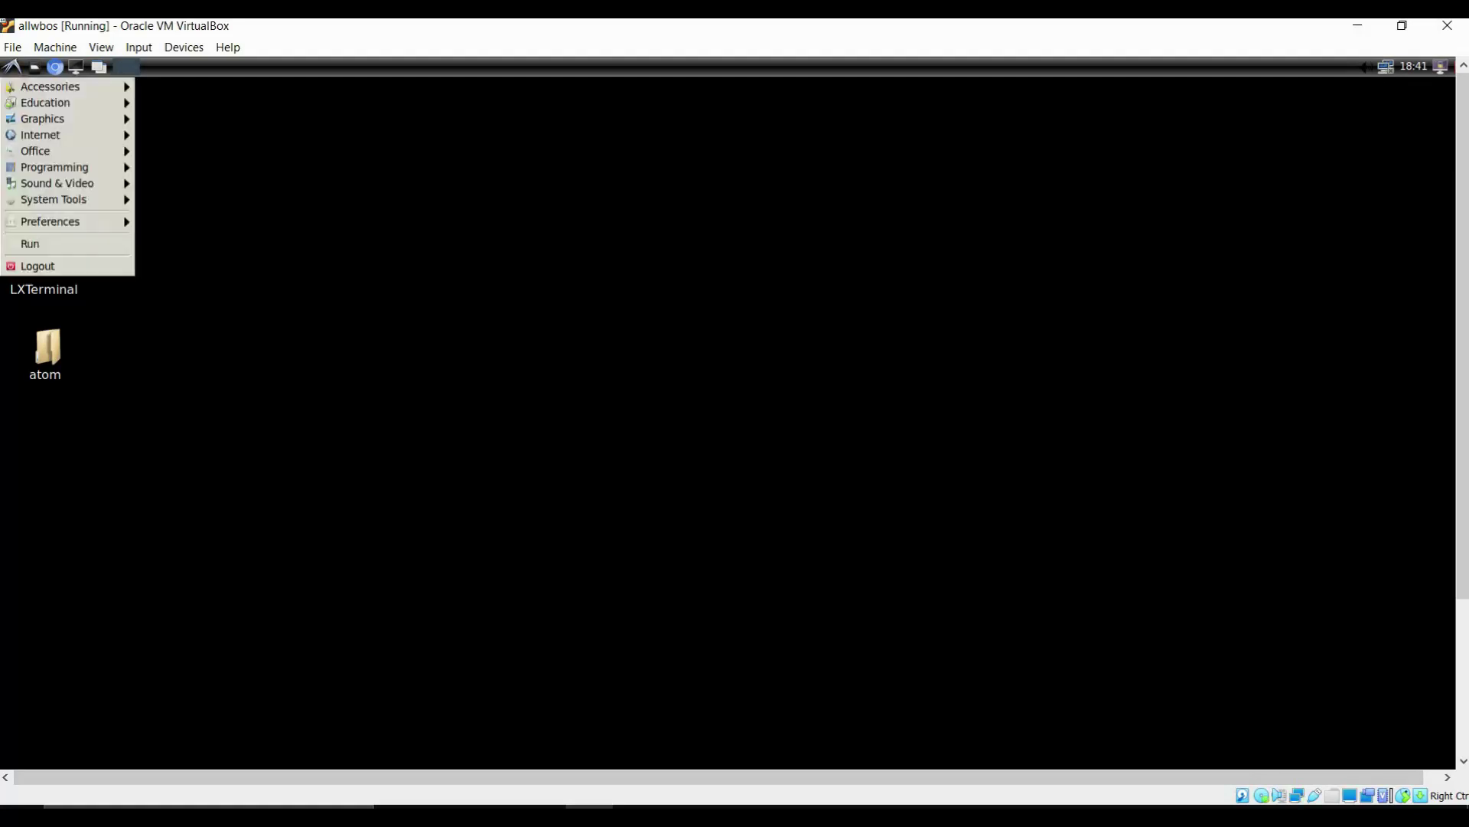
mouse_move(49, 87)
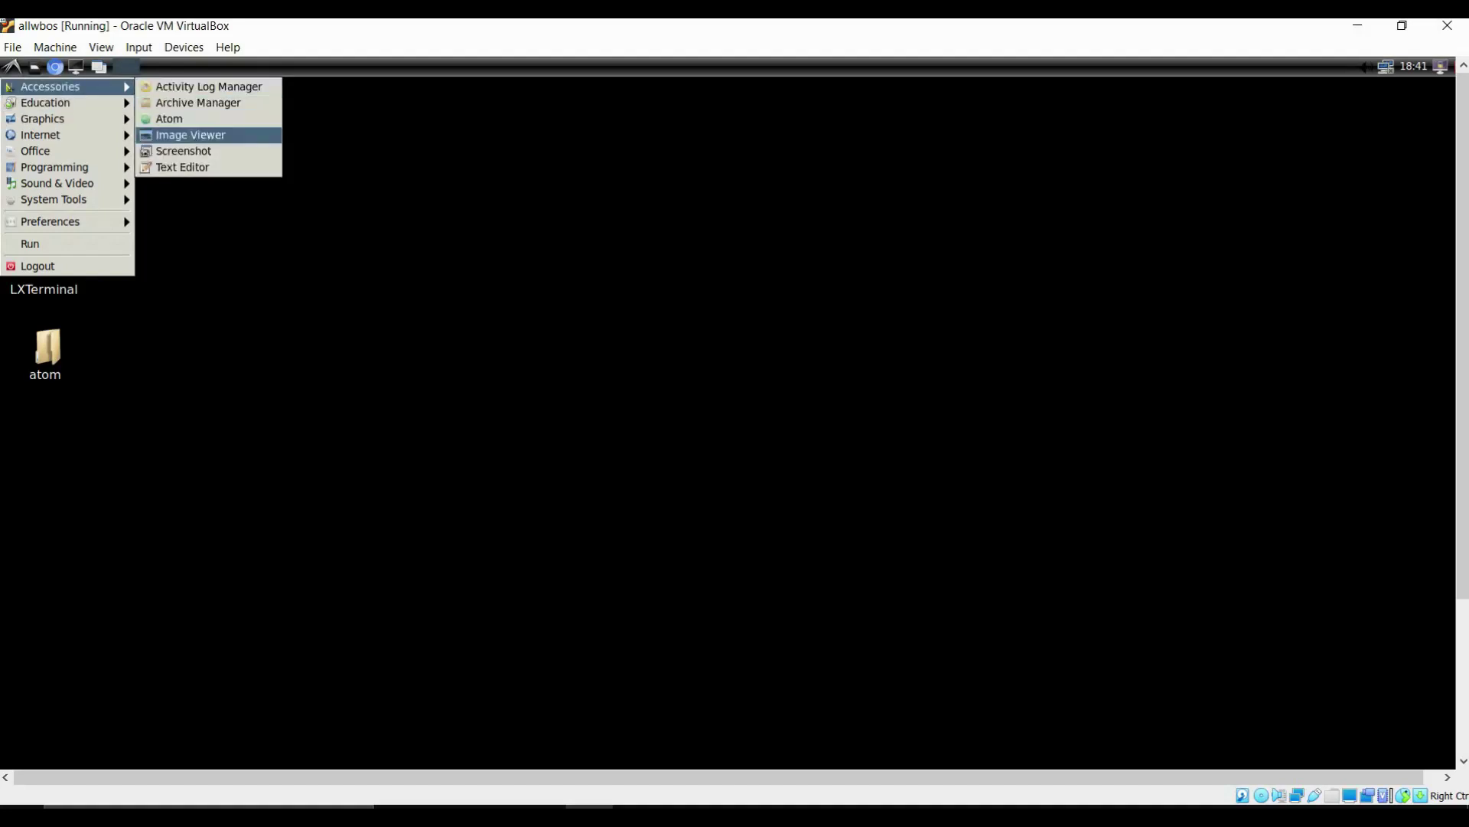
mouse_move(45, 151)
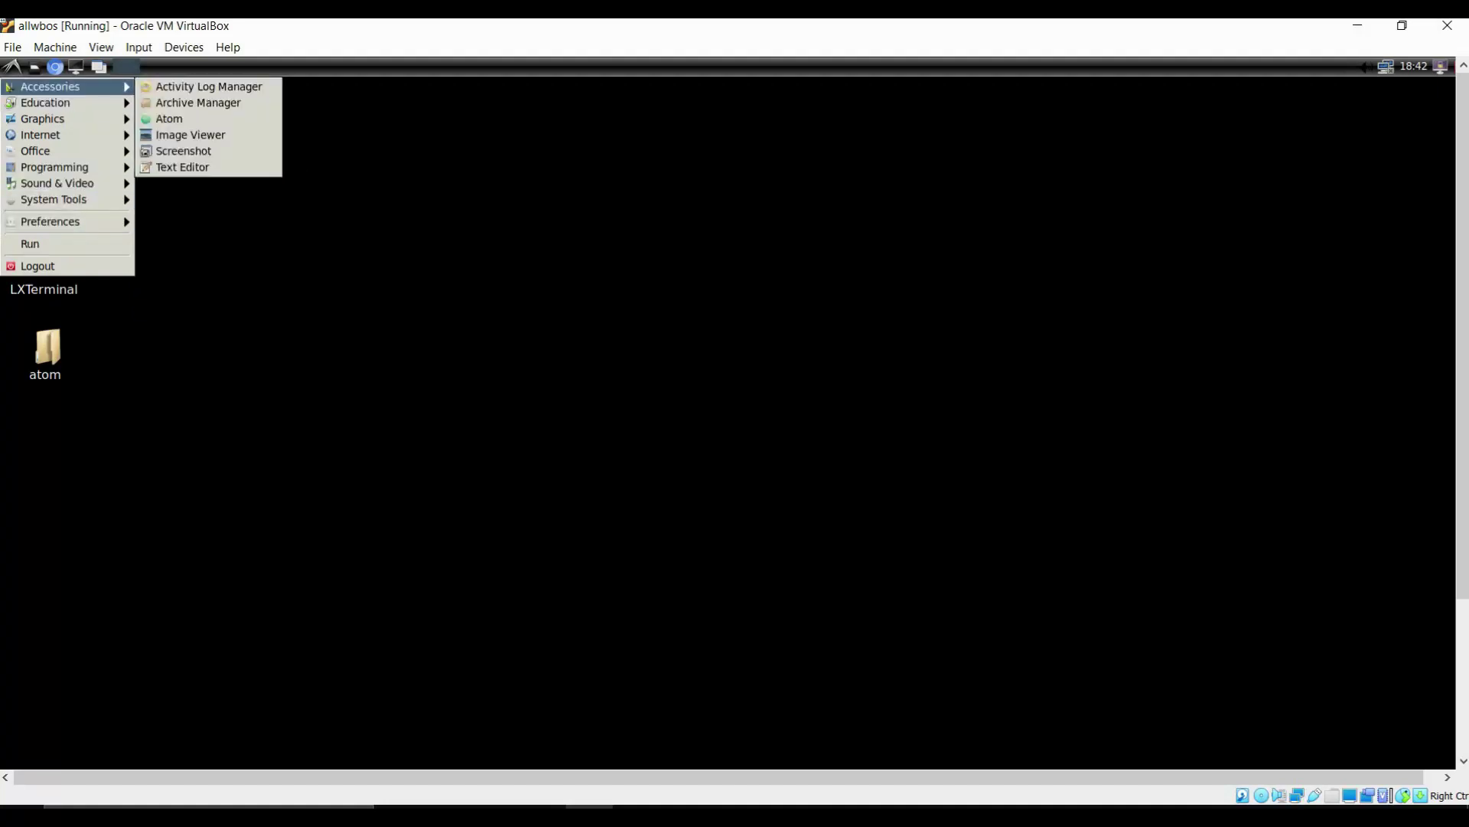
key(Escape)
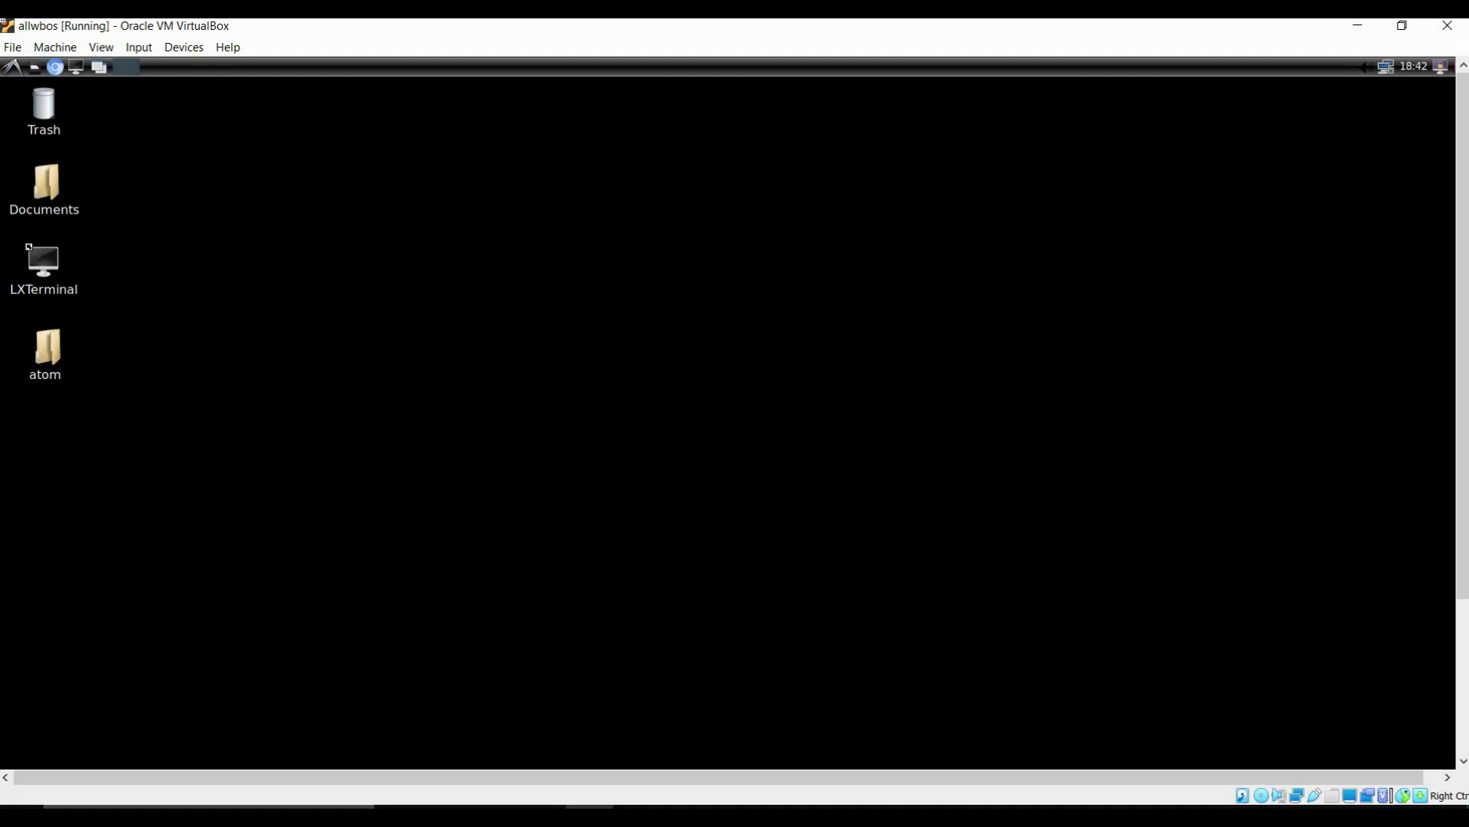
Format the Hadoop namenode in a new terminal with hadoop namenode -format, and clear the terminal output
click(127, 66)
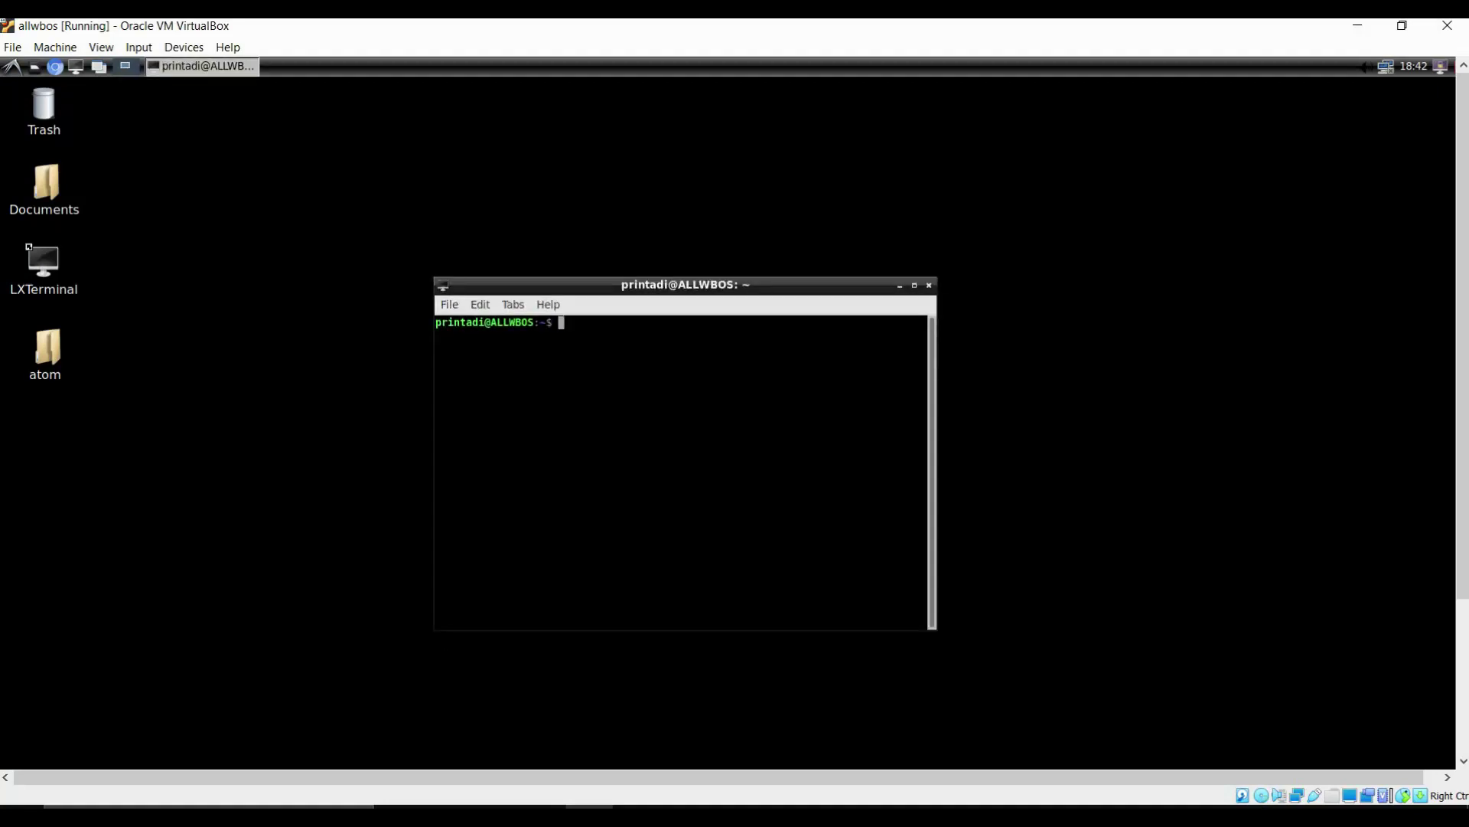
drag(686, 284, 626, 243)
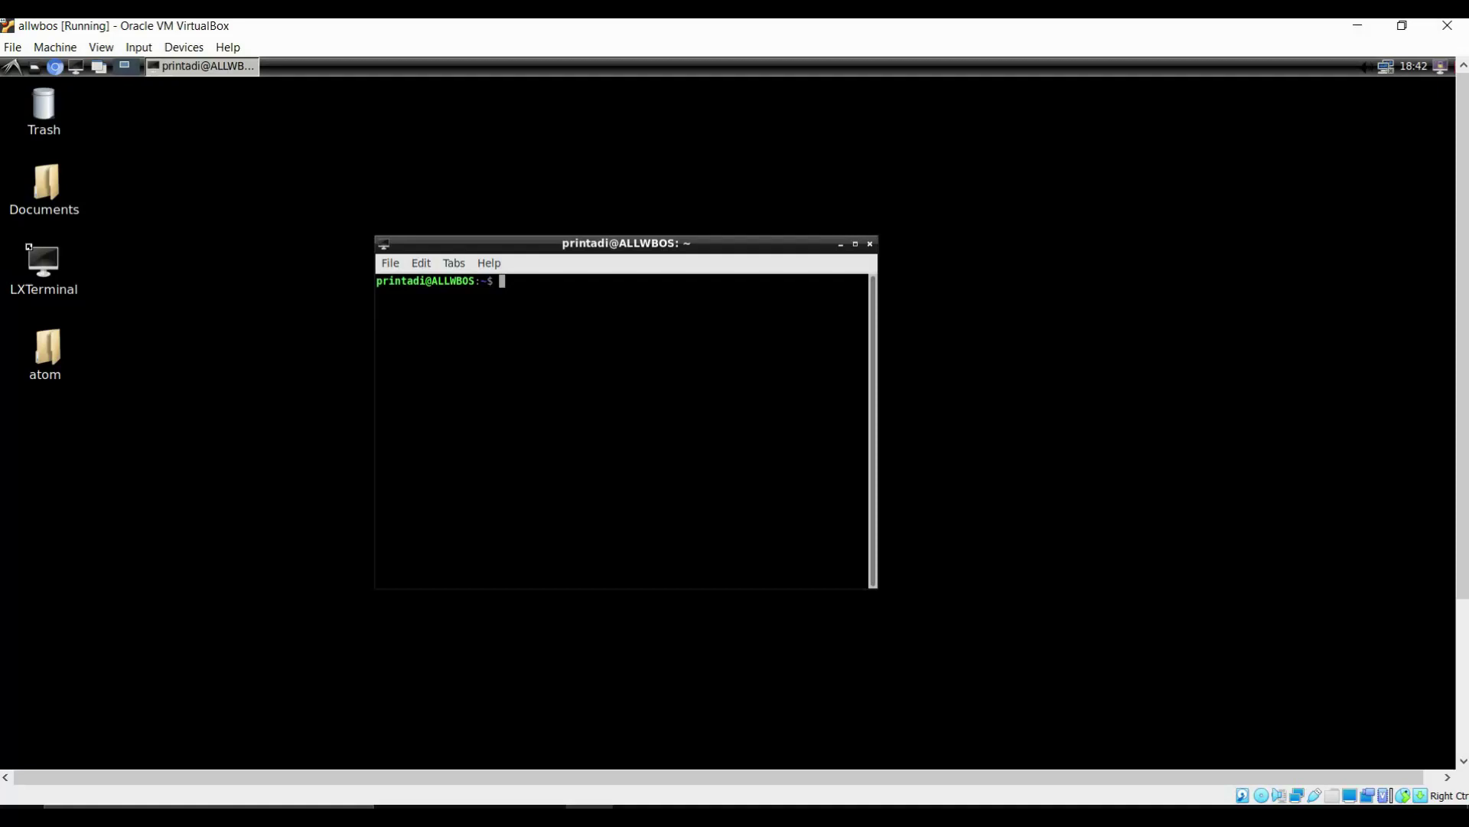
text(hadoop f)
key(BackSpace)
text(namenode -format)
key(Return)
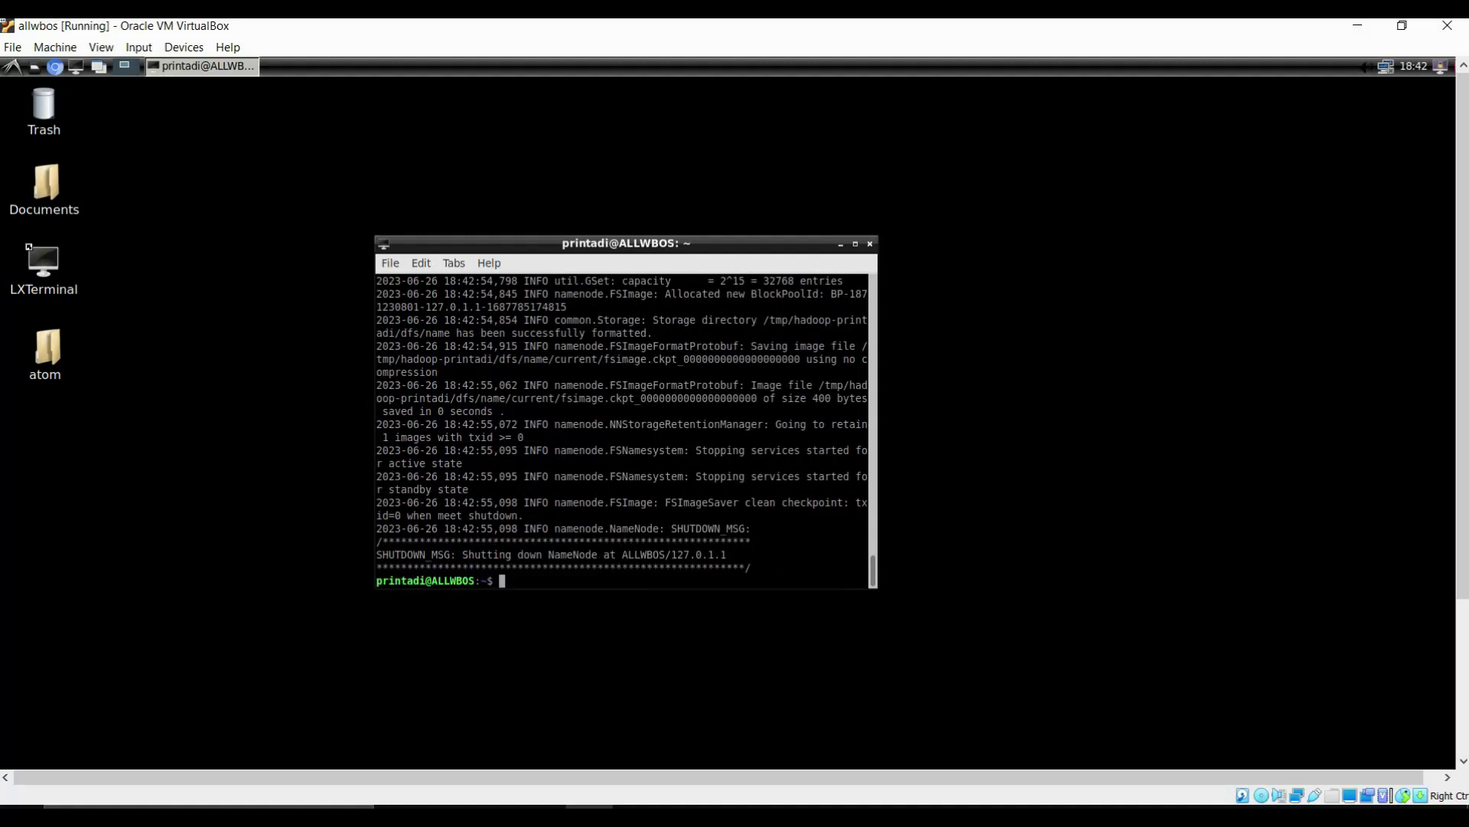
text(clear)
key(Return)
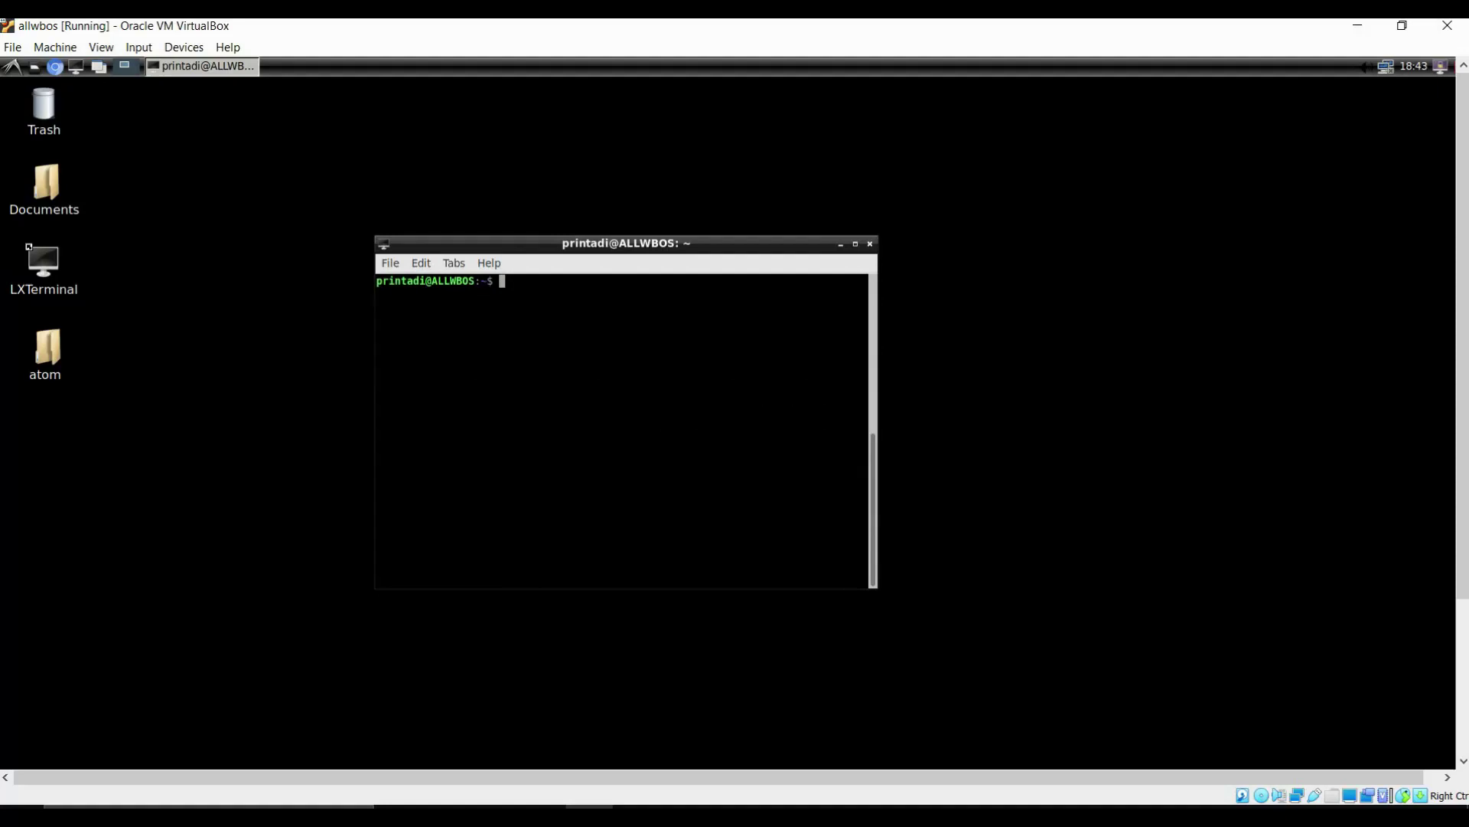
Start all Hadoop daemons with start-all.sh and list the running Java processes with jps
text(start-all.sh)
key(Return)
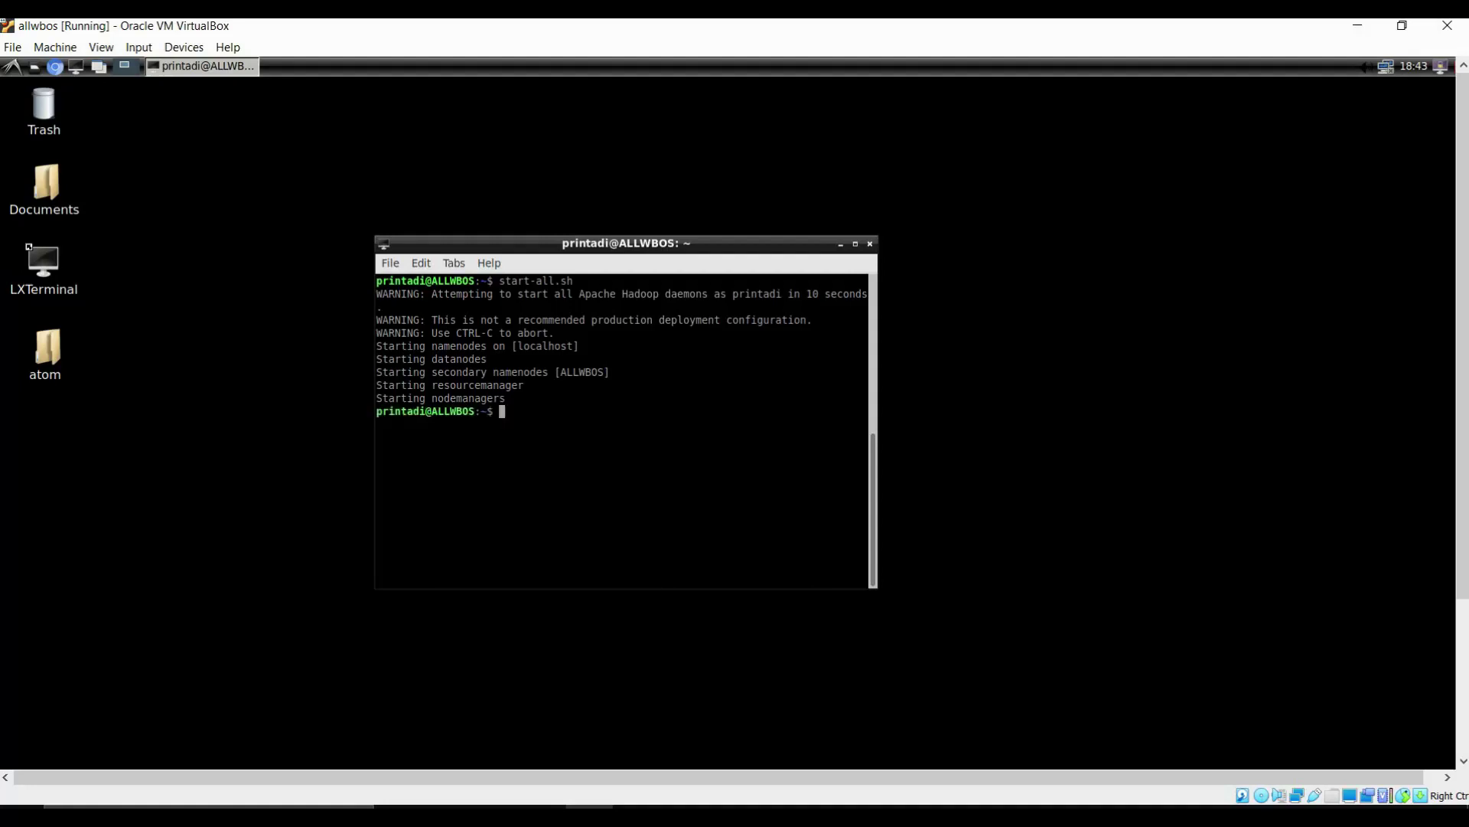
text(jps)
key(Return)
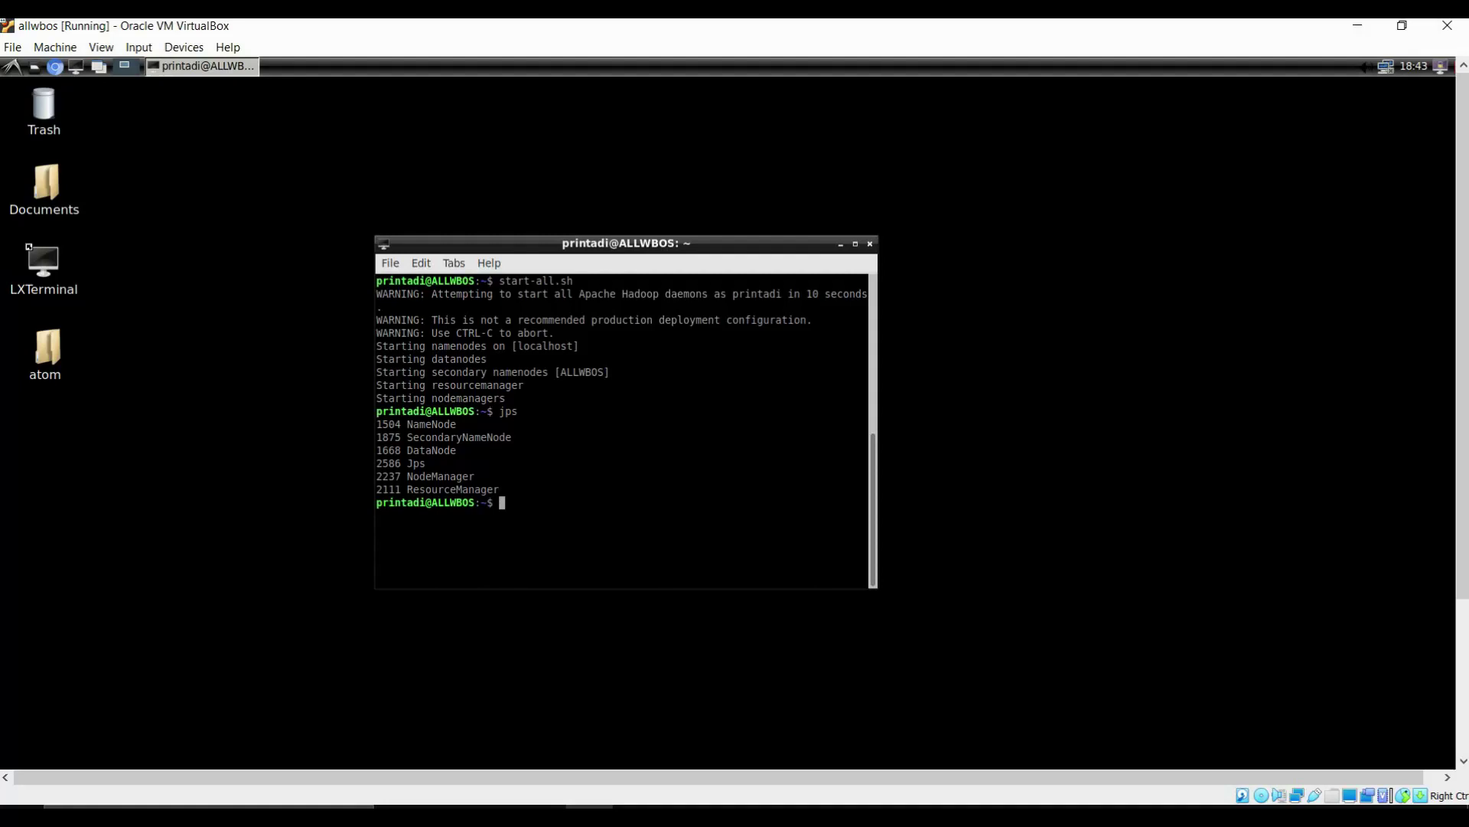
Create a directory named with the user's first name plus "folder" in the HDFS root using hdfs dfs -mkdir, and list the root with hdfs dfs -ls /
text(hdfs dfs -mkdir /adityafolder)
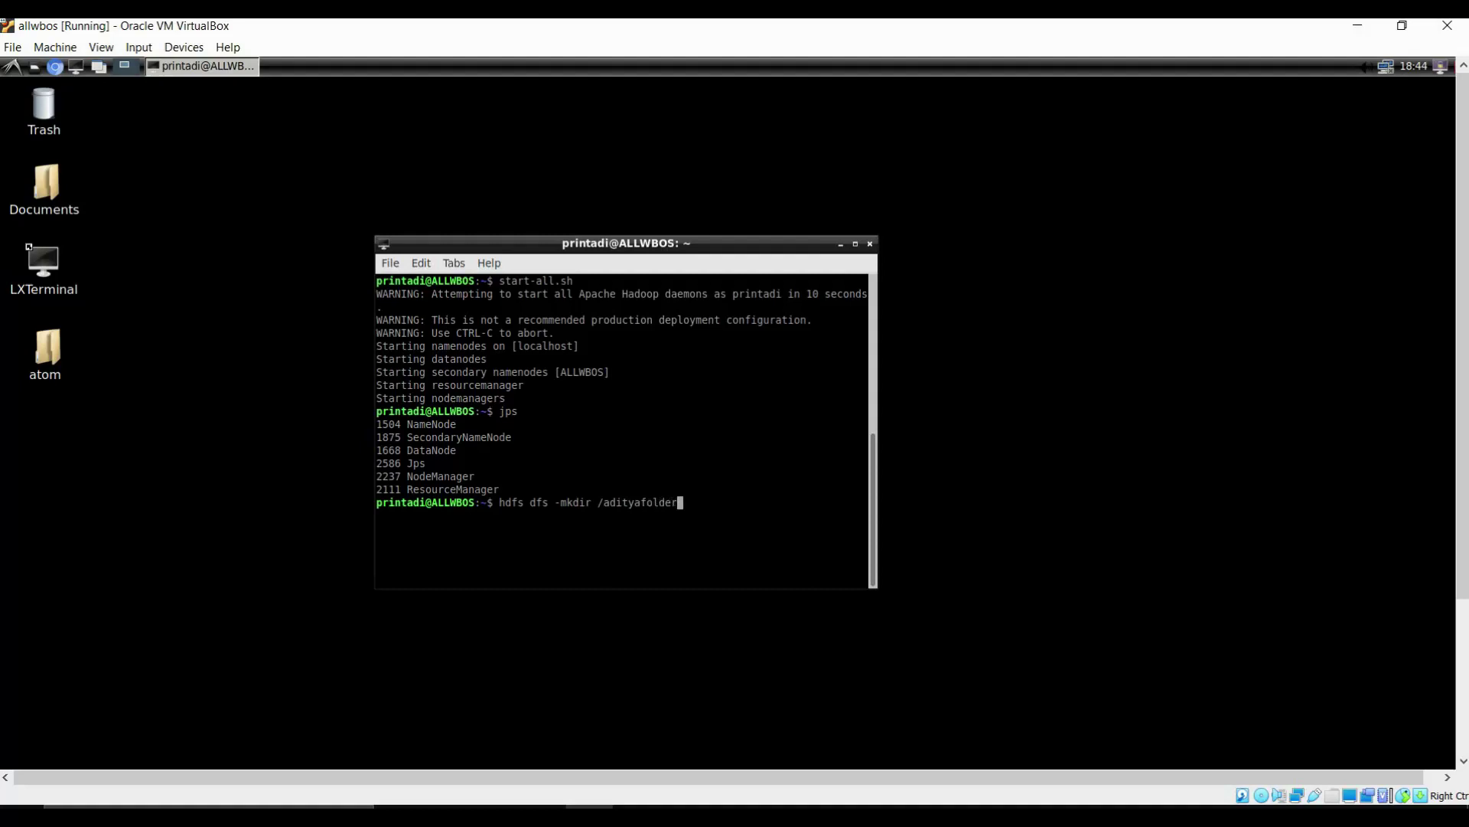
key(Return)
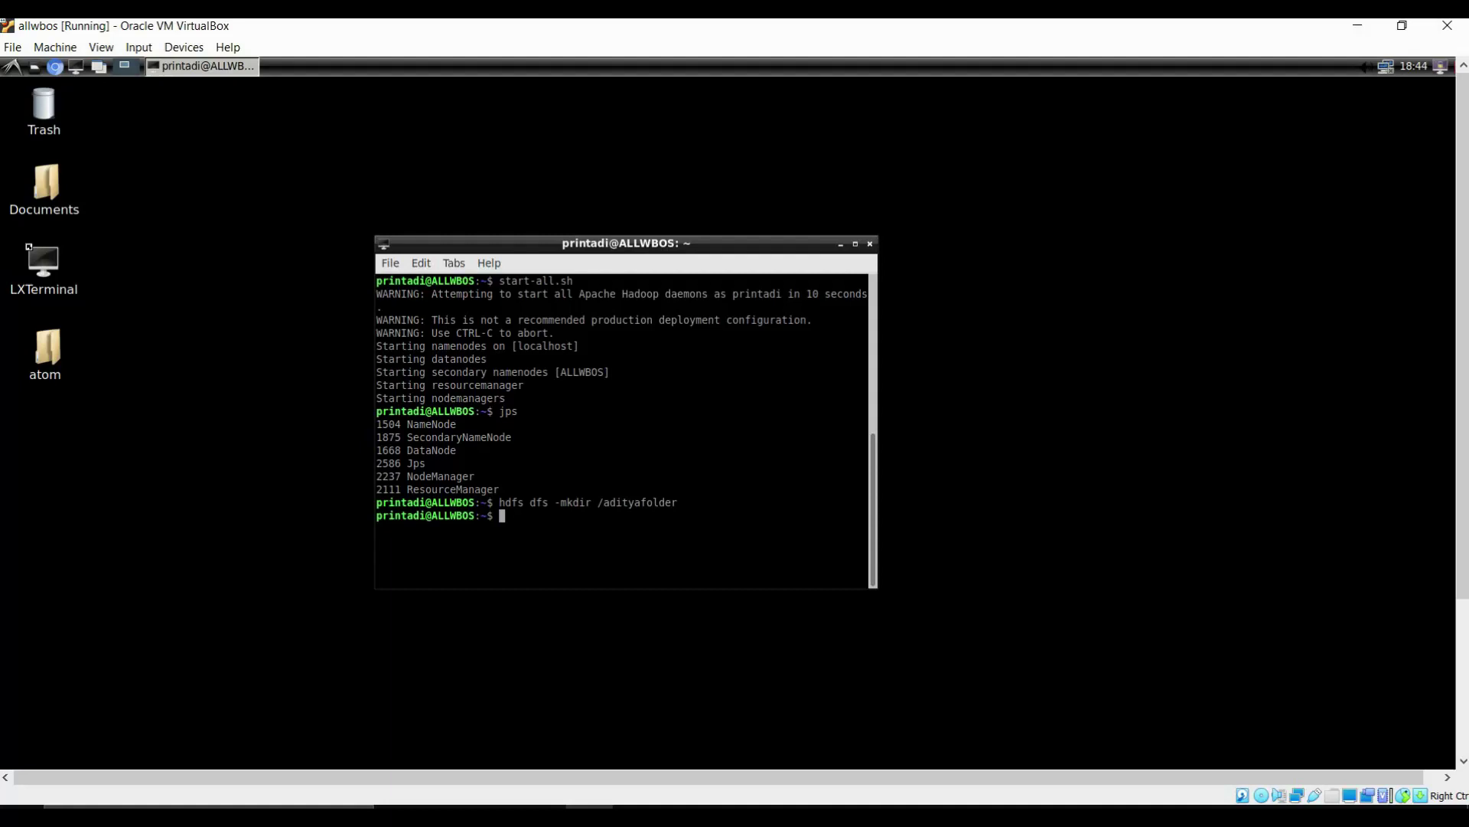
key(Up)
key(Left)
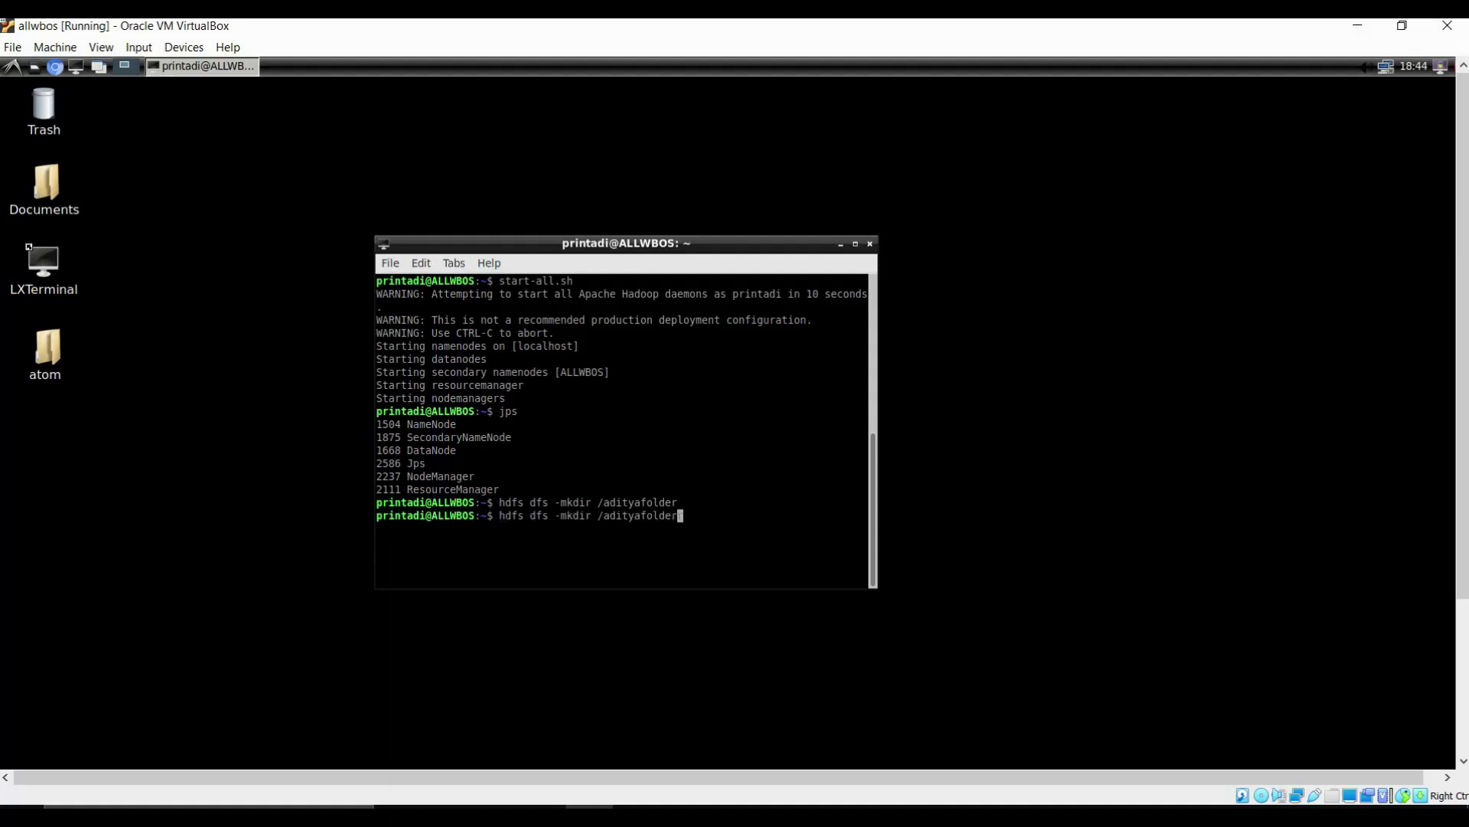
key(BackSpace)
key(BackSpace)
key(BackSpace)
key(BackSpace)
key(BackSpace)
key(BackSpace)
key(BackSpace)
key(BackSpace)
key(BackSpace)
key(BackSpace)
key(BackSpace)
key(BackSpace)
key(BackSpace)
key(BackSpace)
key(BackSpace)
key(BackSpace)
key(BackSpace)
key(BackSpace)
key(BackSpace)
text(ls /)
key(Return)
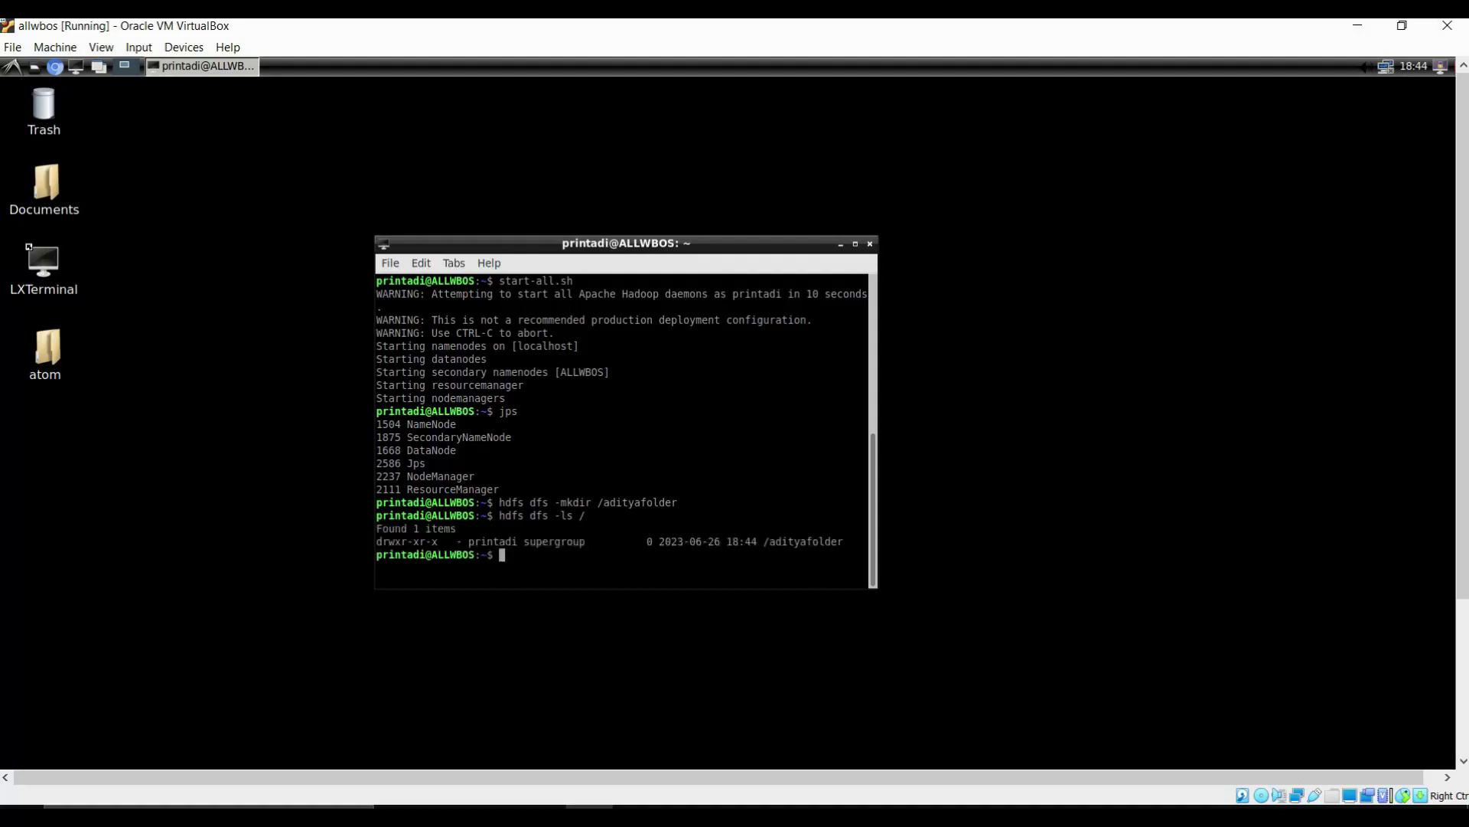
Stop all Hadoop daemons with stop-all.sh and clear the terminal
drag(764, 542, 864, 544)
click(865, 543)
text(stop-all.sh)
key(Return)
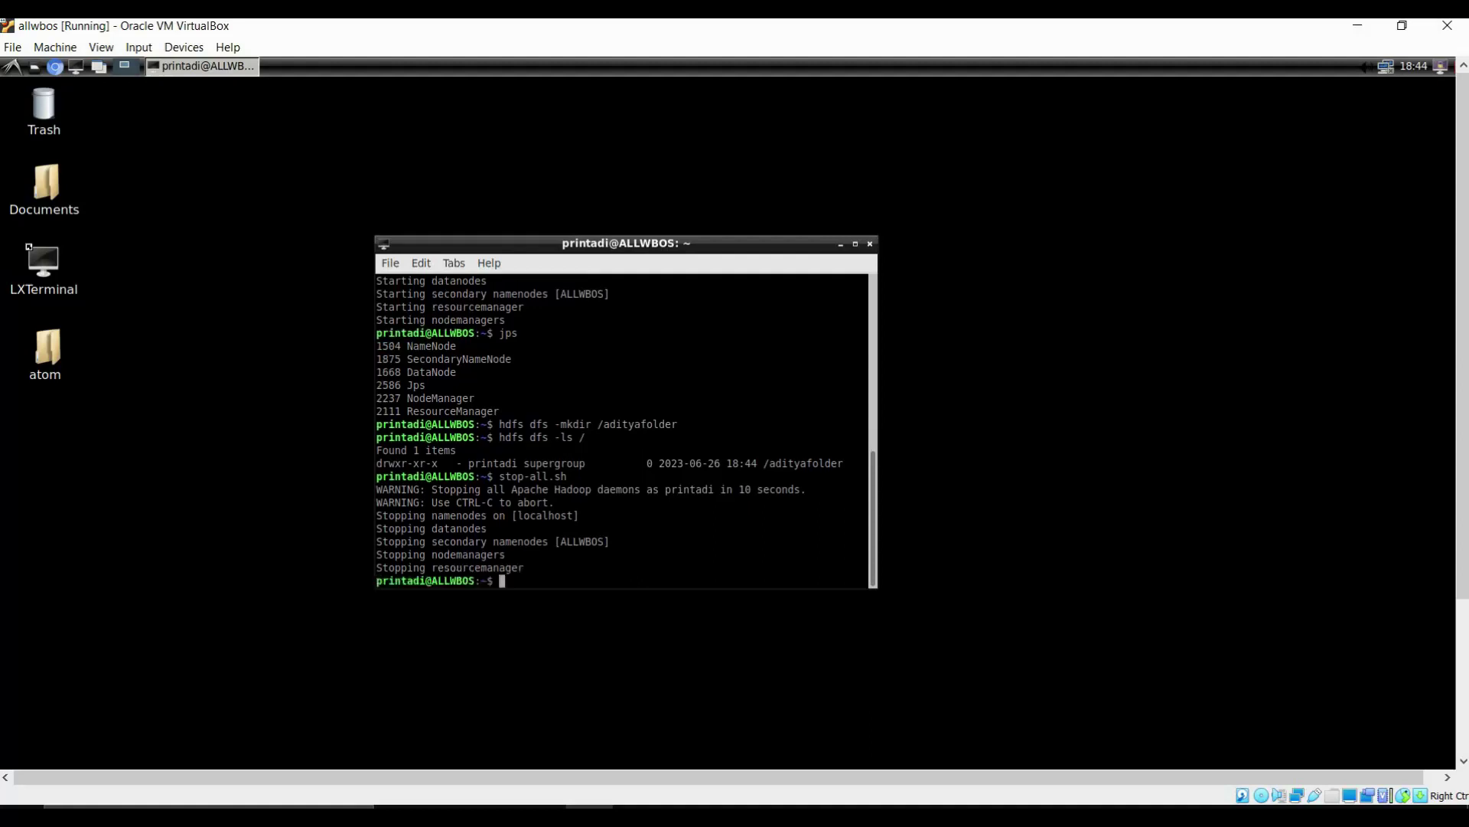
text(clear)
key(Return)
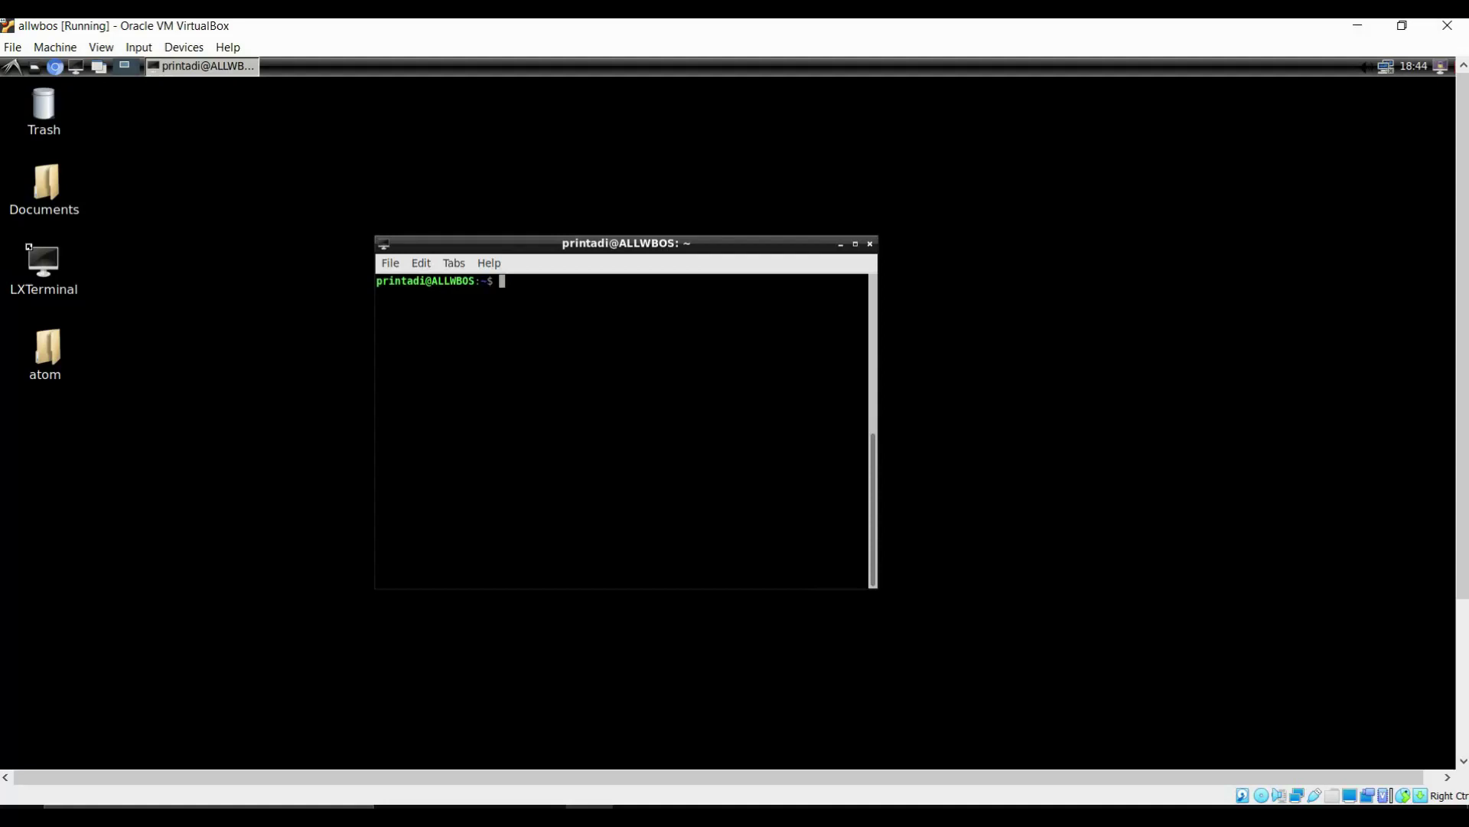
Check the installed Java runtime and compiler versions with java -version and javac -version
text(java -verso)
key(BackSpace)
text(ion)
key(Return)
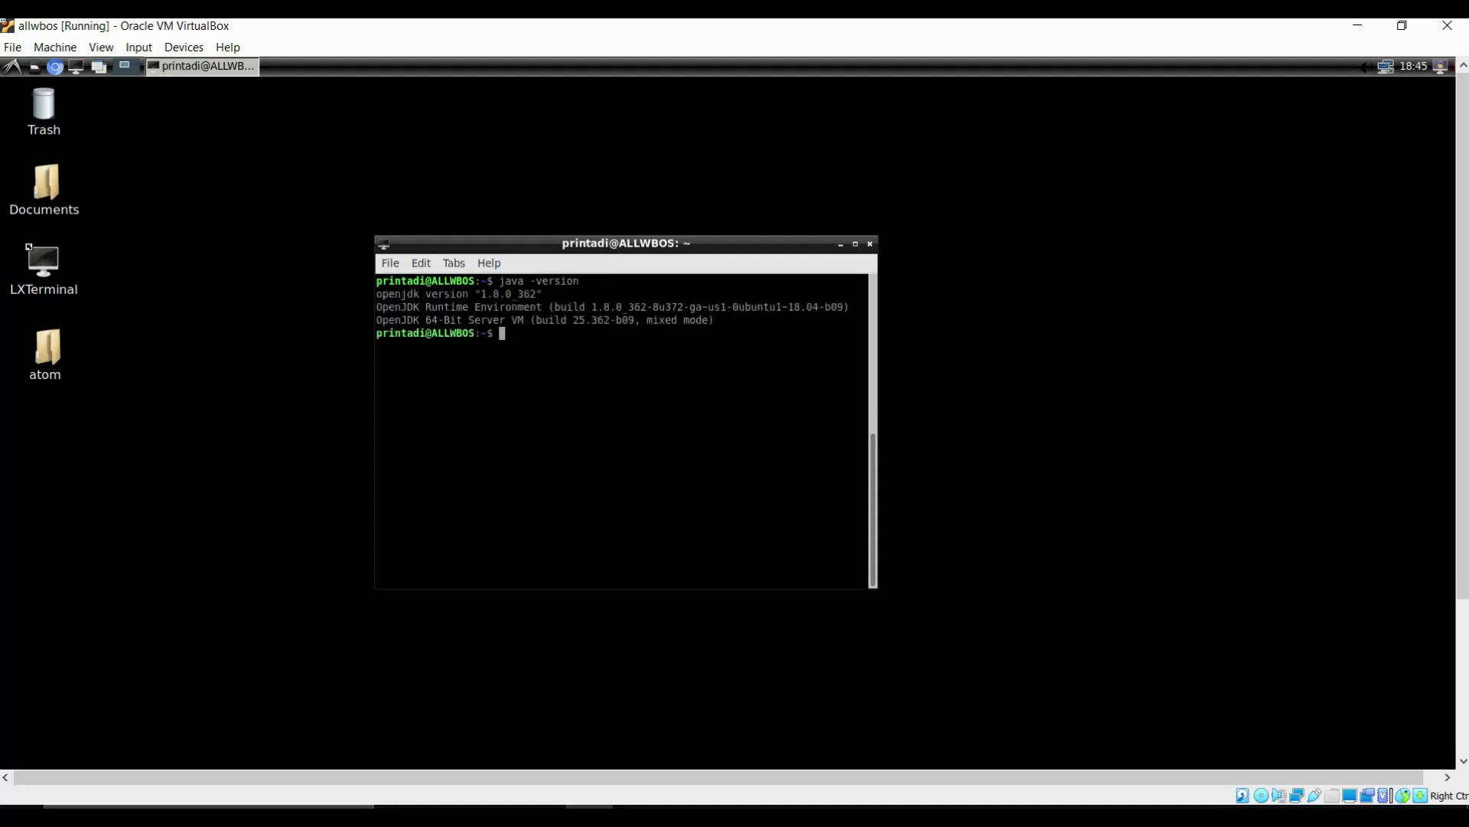
text(javac -cersion)
key(BackSpace)
key(BackSpace)
key(BackSpace)
key(BackSpace)
key(BackSpace)
key(BackSpace)
text(ersion)
key(Return)
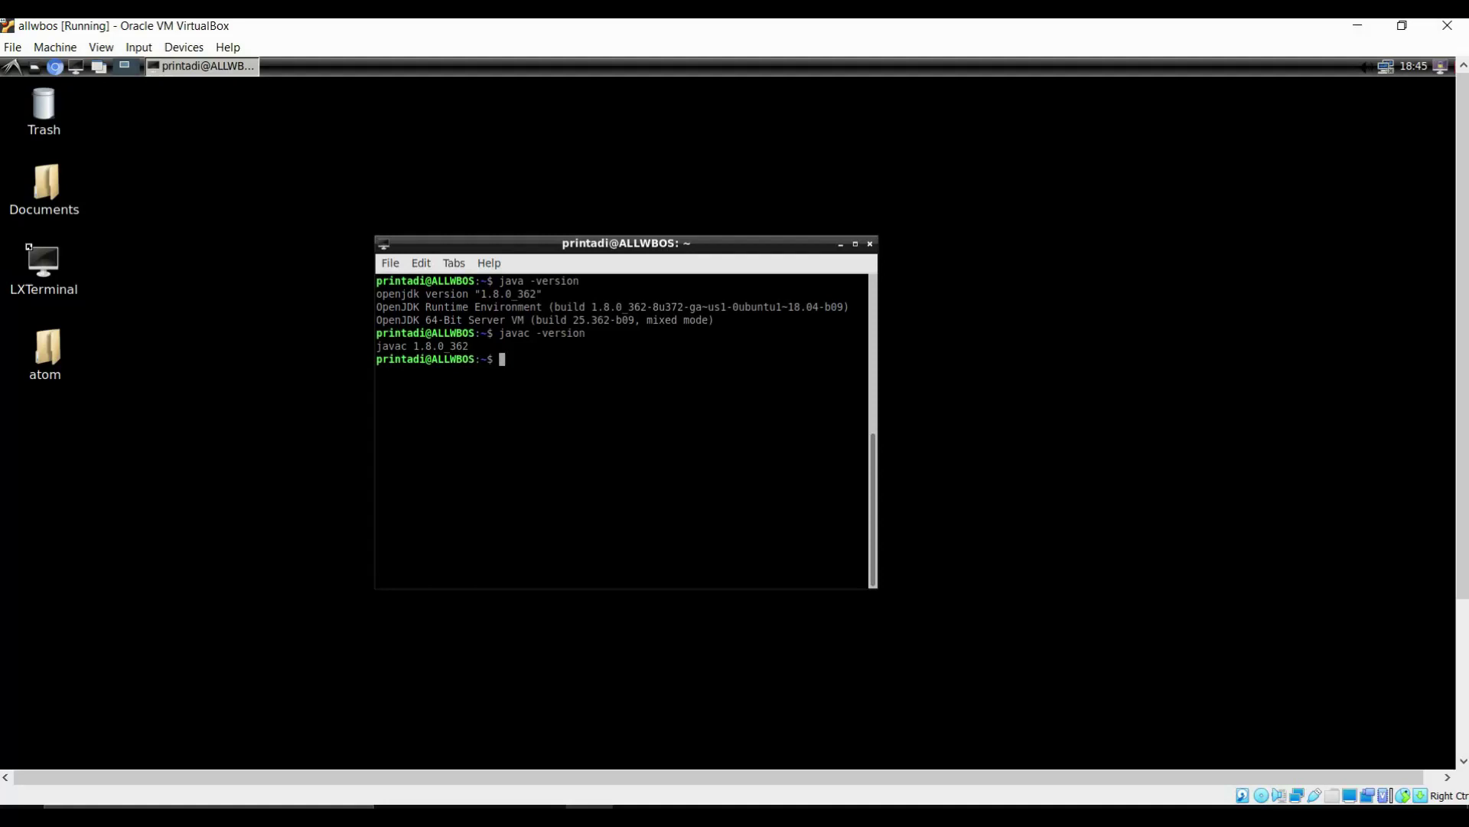
Check the default Python version, trying python -version and correcting the command to python --version
text(python -version)
key(Return)
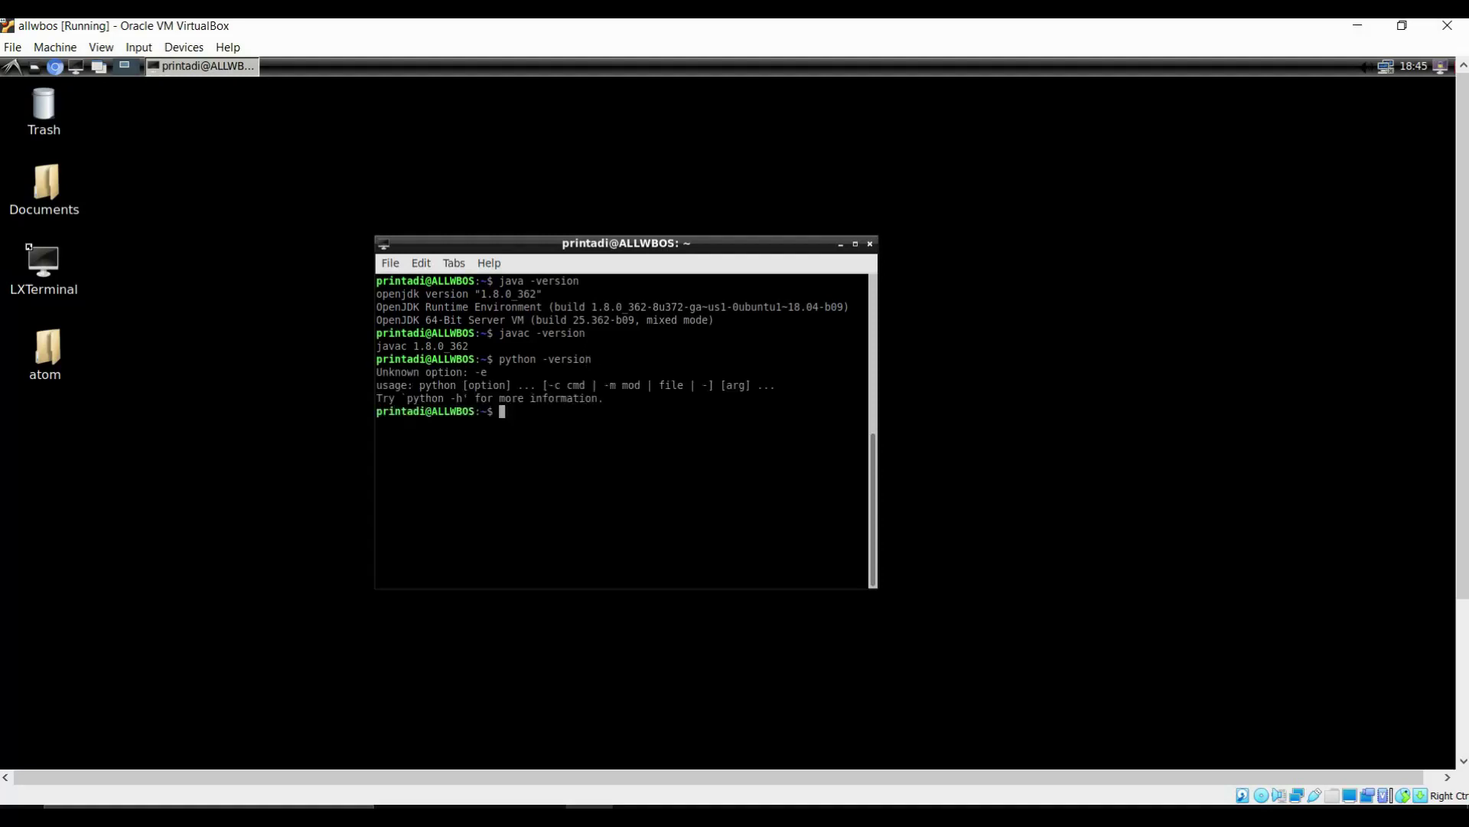
key(Up)
key(Left)
key(Left)
key(Left)
key(Left)
key(Left)
key(Left)
key(Left)
key(Left)
key(Right)
text(-)
key(Return)
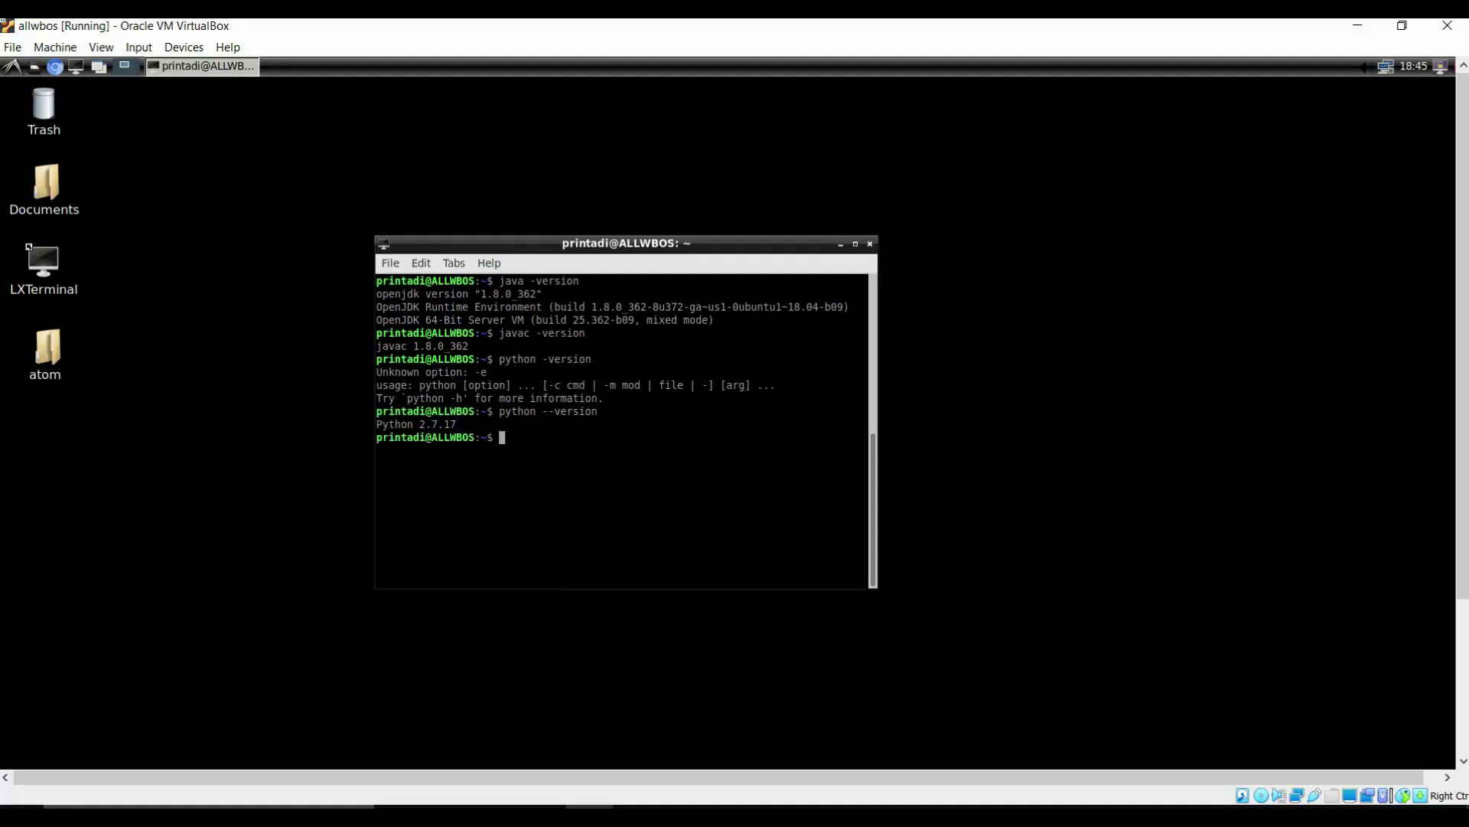
Check the Python 3 and C++ compiler versions with python3 --version and g++ --version
key(Up)
key(Left)
key(Left)
key(Left)
key(Left)
key(Left)
key(Left)
key(Left)
key(Left)
key(Left)
key(Left)
key(Left)
key(Right)
text(3)
key(Return)
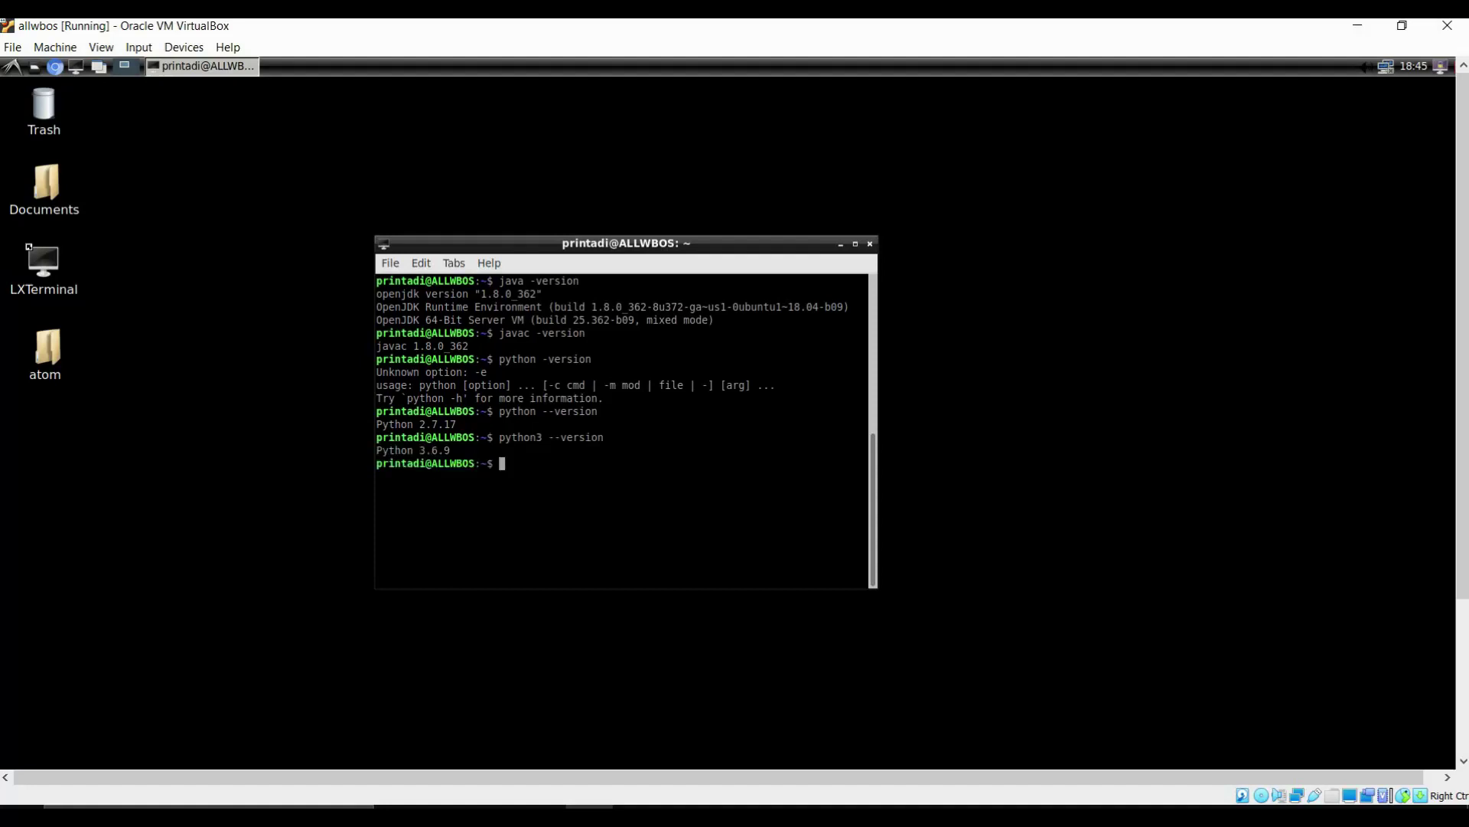
text(g++ --version)
key(Return)
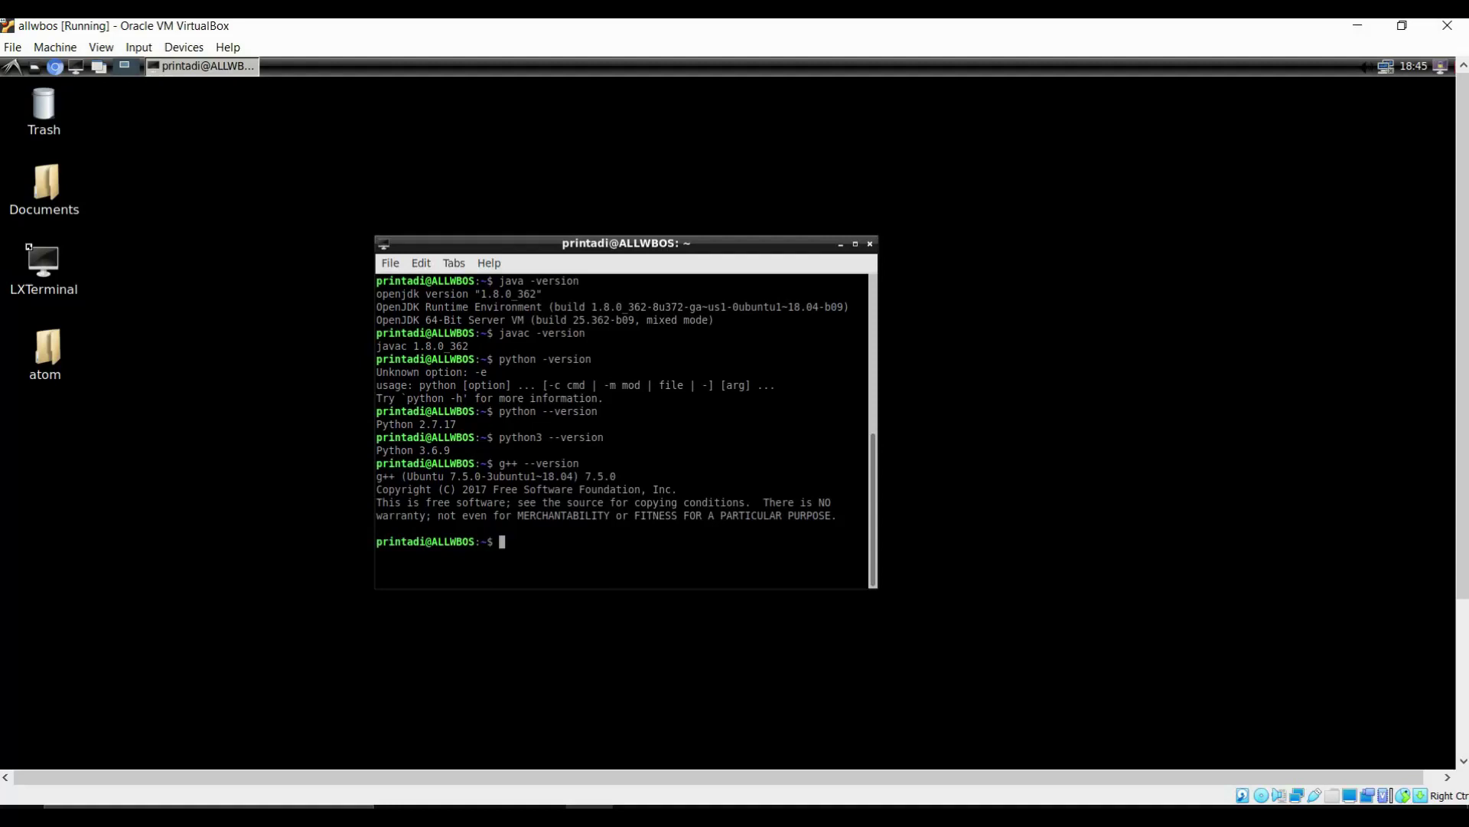
Launch Visual Studio Code from the installed programming applications and close its Welcome page
click(12, 65)
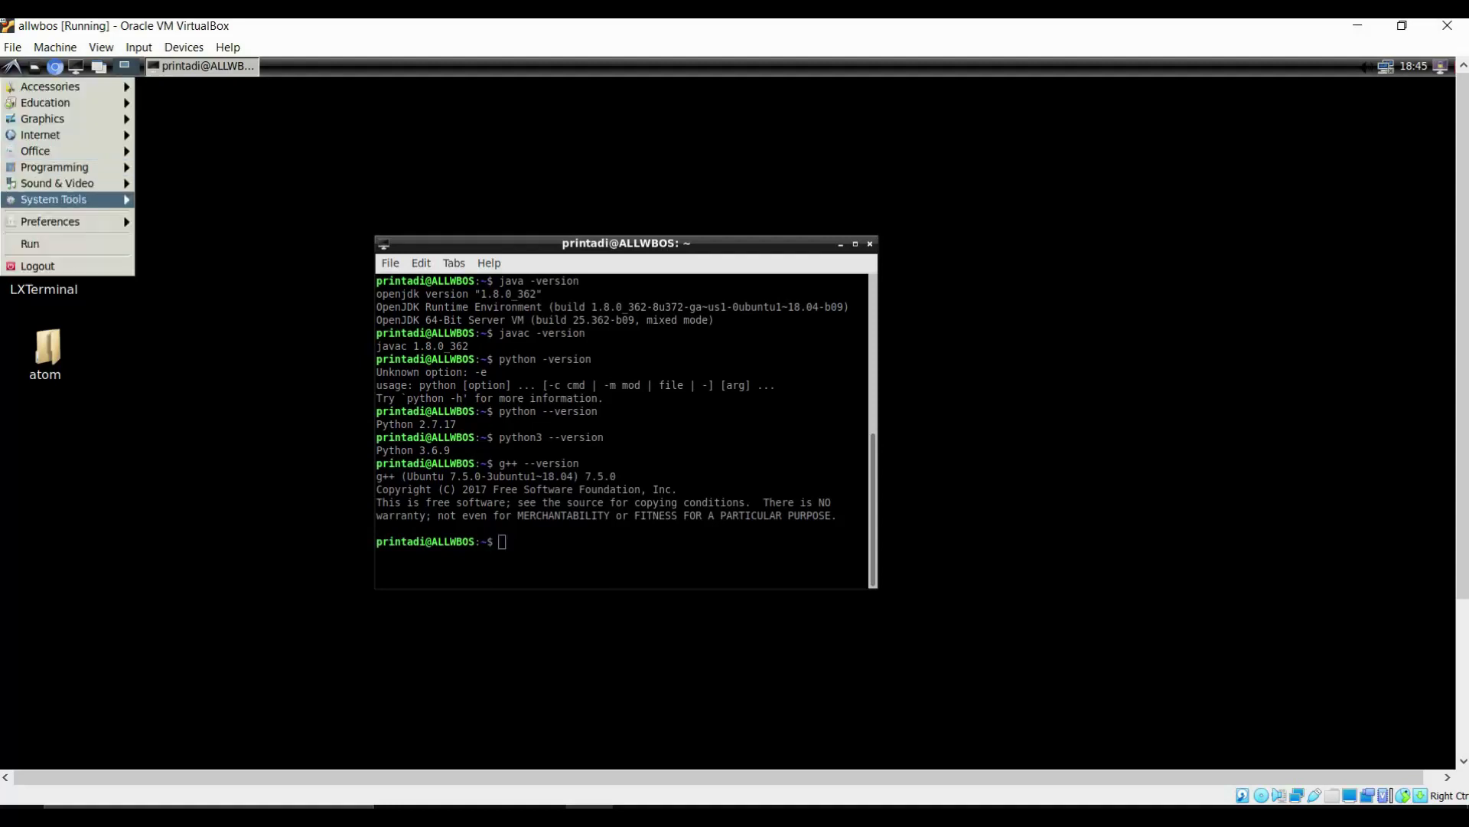
mouse_move(54, 167)
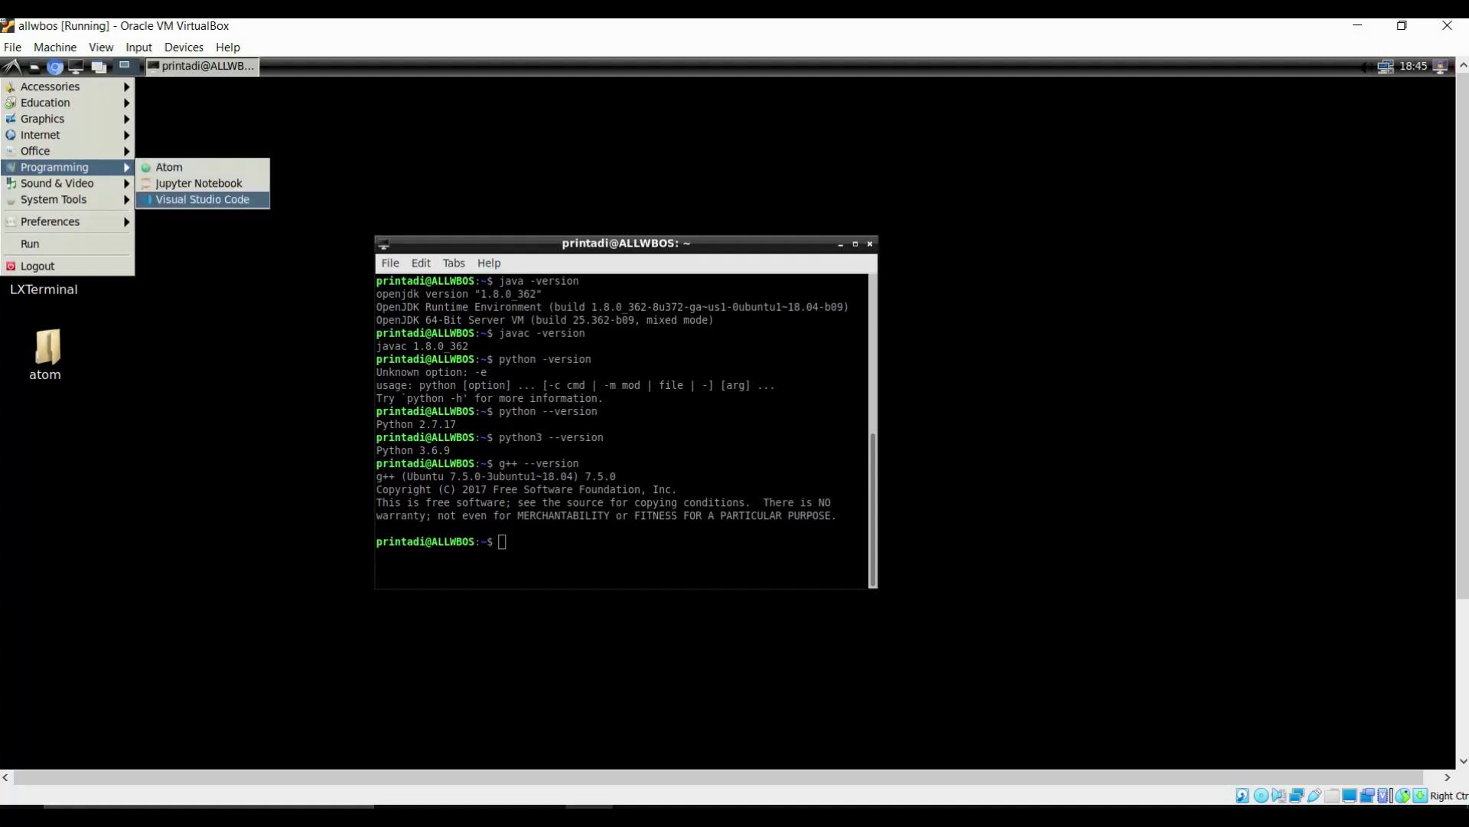
click(202, 199)
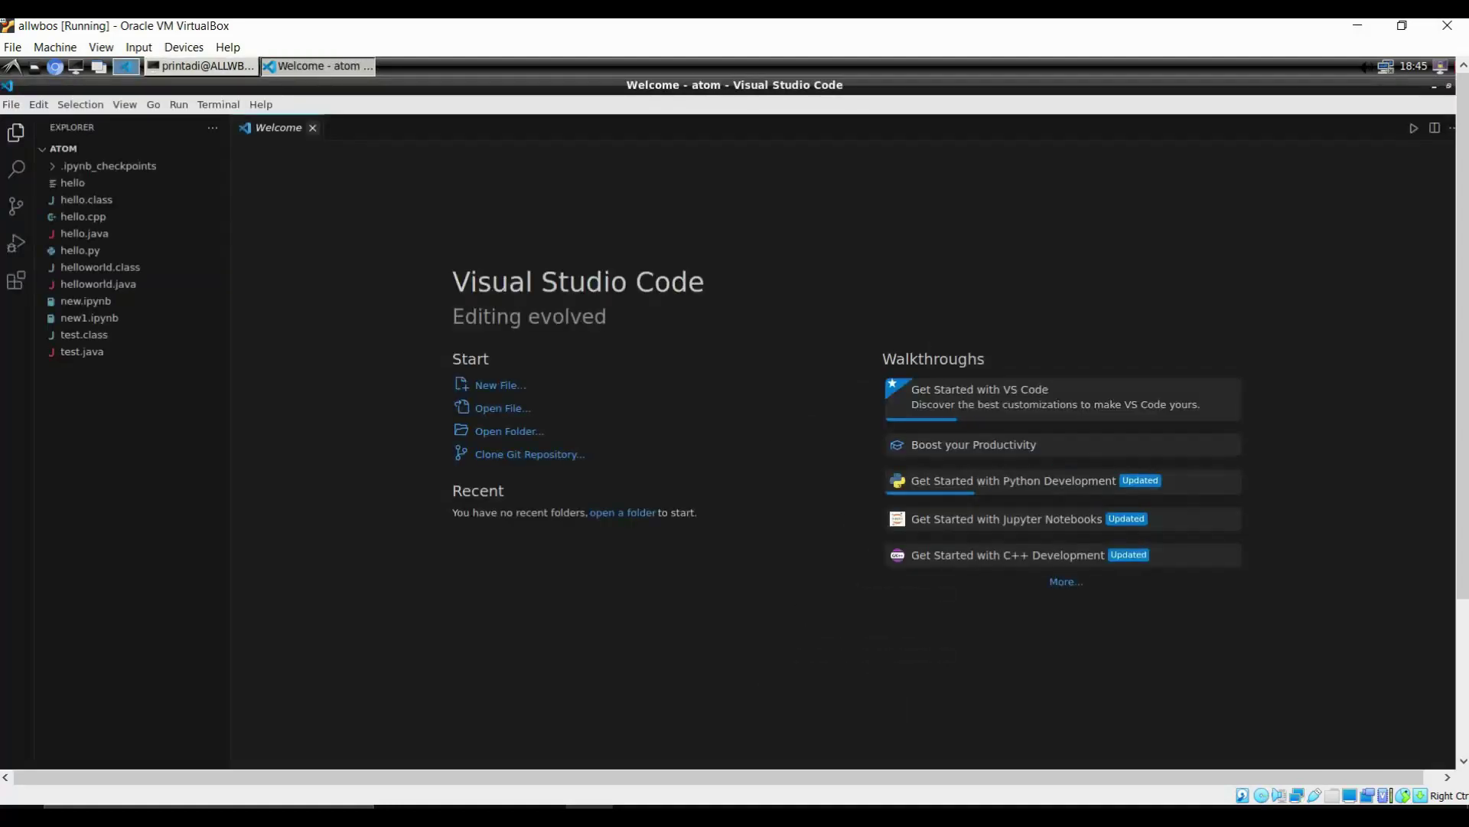
key(ctrl+w)
Open the sample source files hello.java and hello.cpp from the atom folder to view their code
click(84, 233)
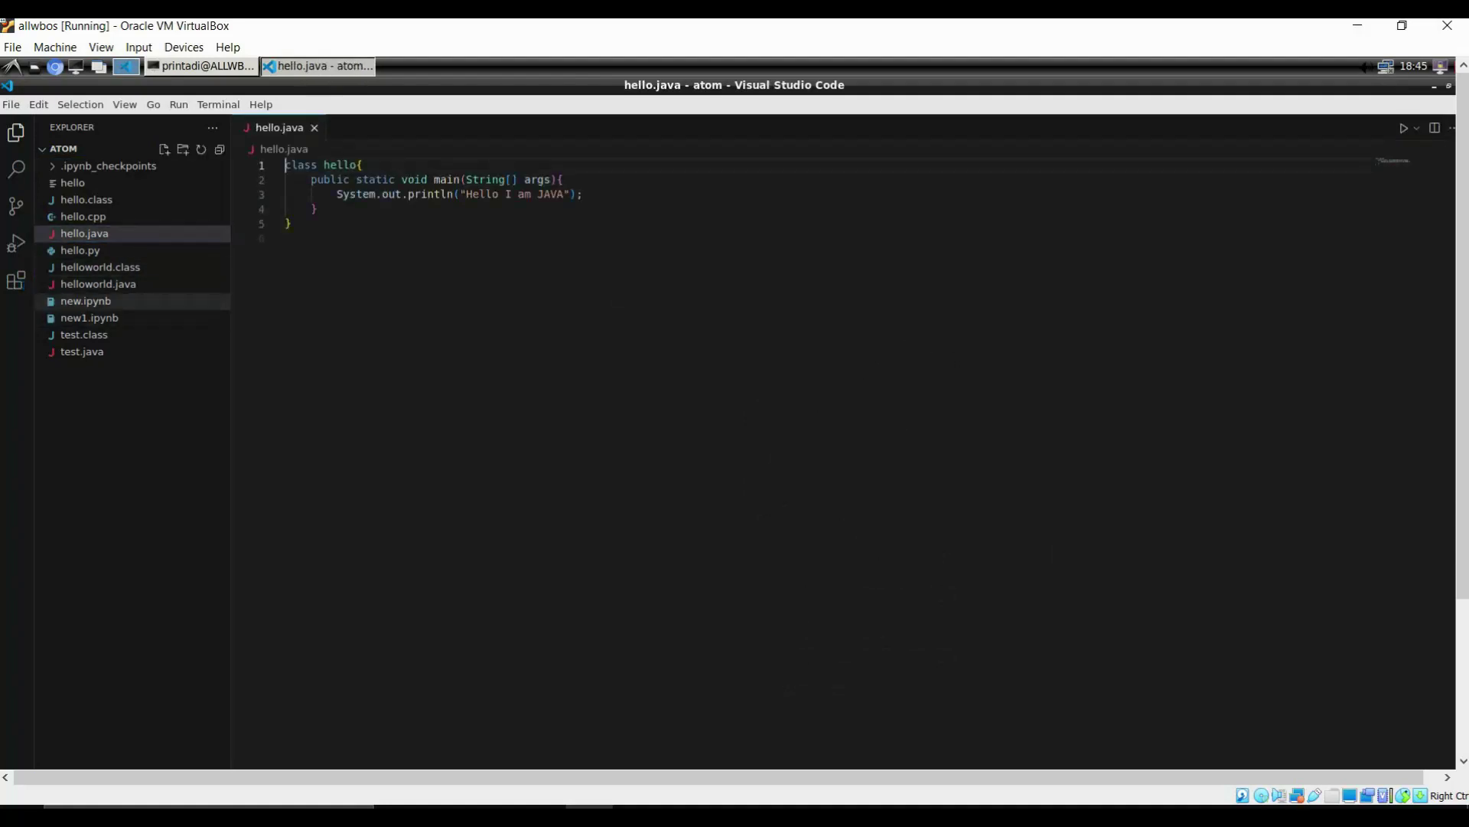
click(82, 217)
double_click(82, 216)
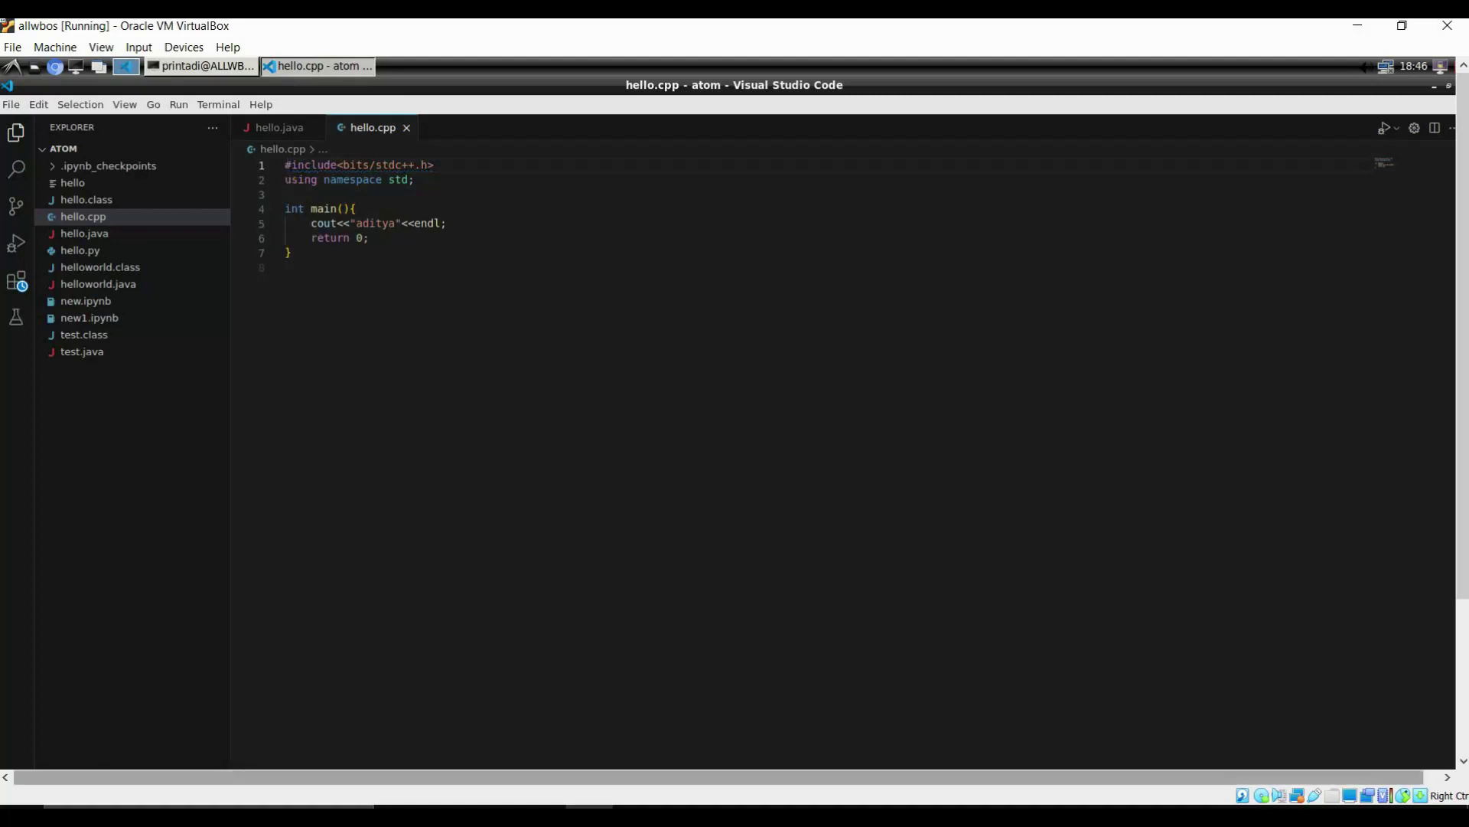
Close Visual Studio Code and return to the terminal window on the desktop
drag(720, 778, 735, 778)
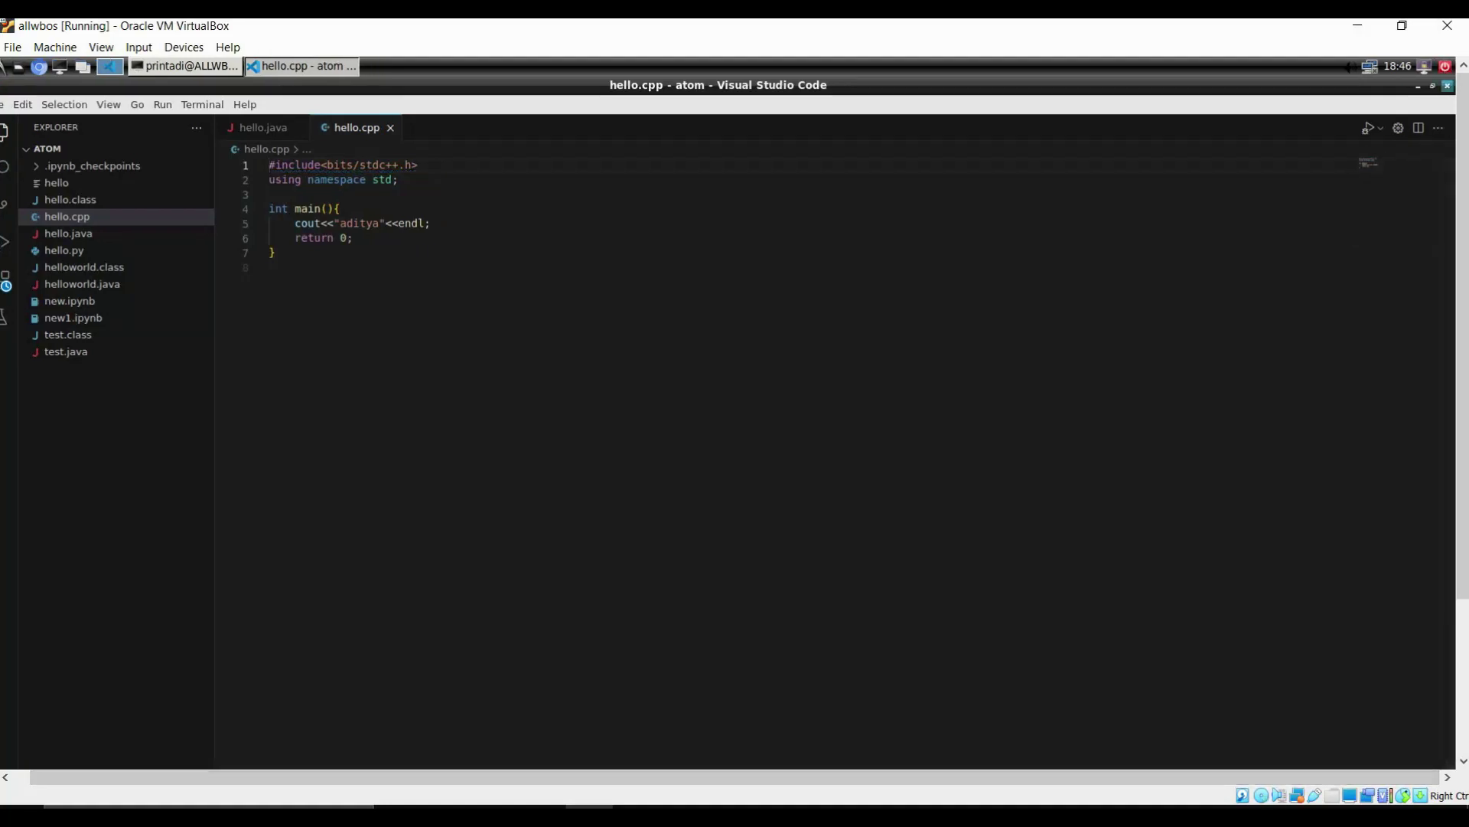
click(1448, 84)
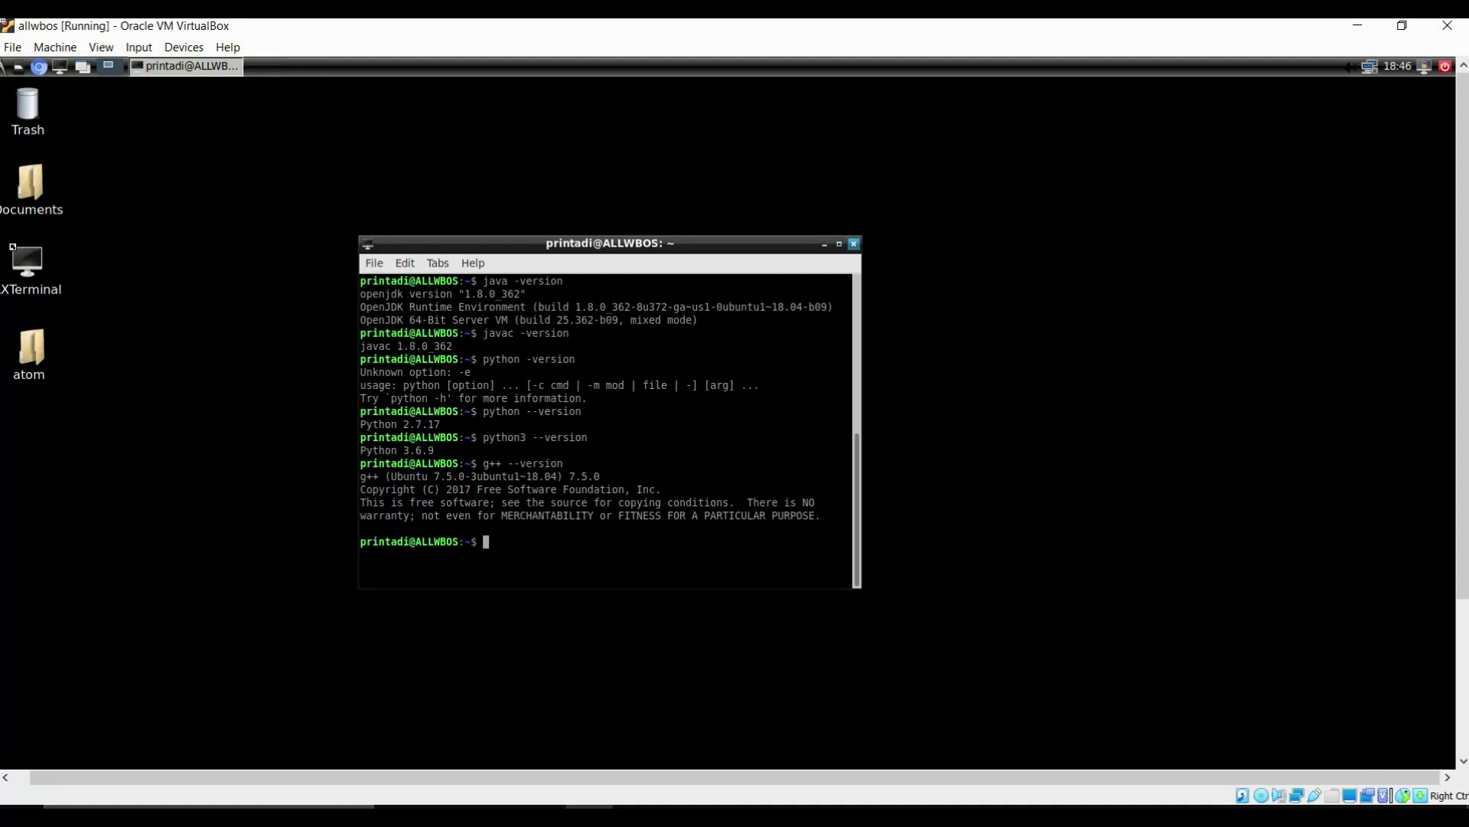
drag(842, 777, 823, 778)
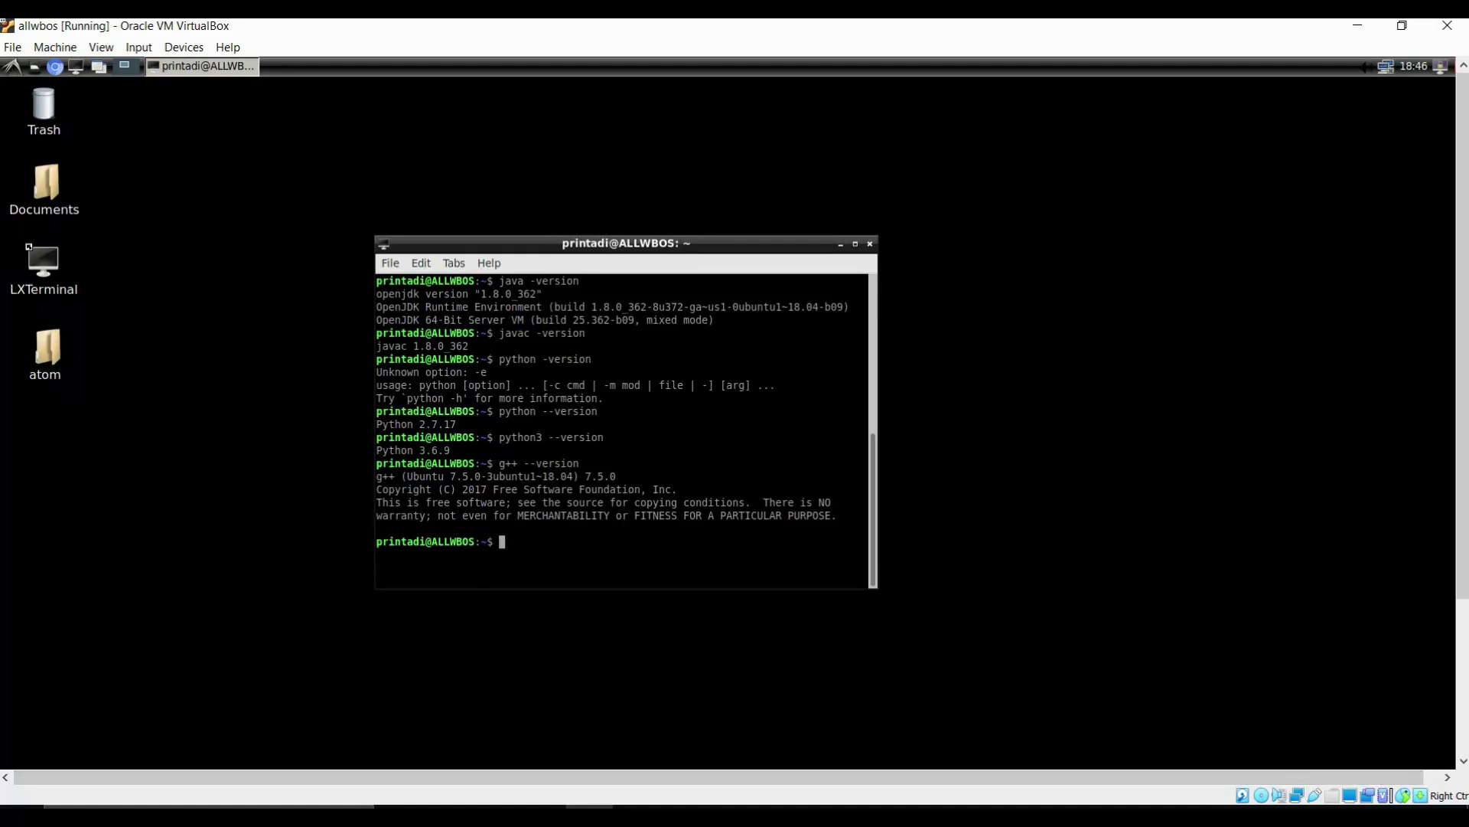
drag(626, 243, 655, 229)
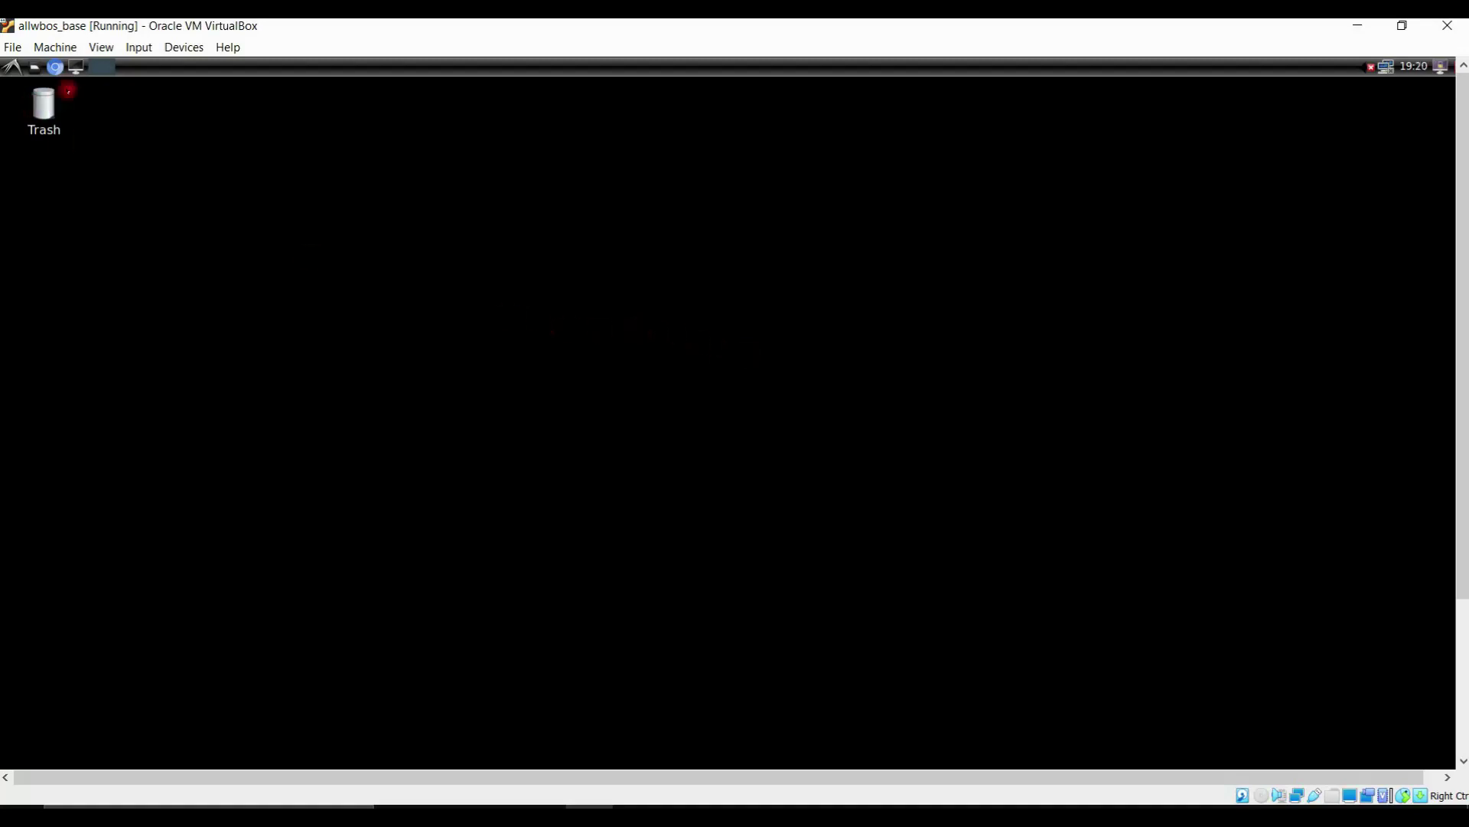
Open a terminal in the allwbos_base machine and try to run sudo apt-update, entering the account password for sudo
click(76, 67)
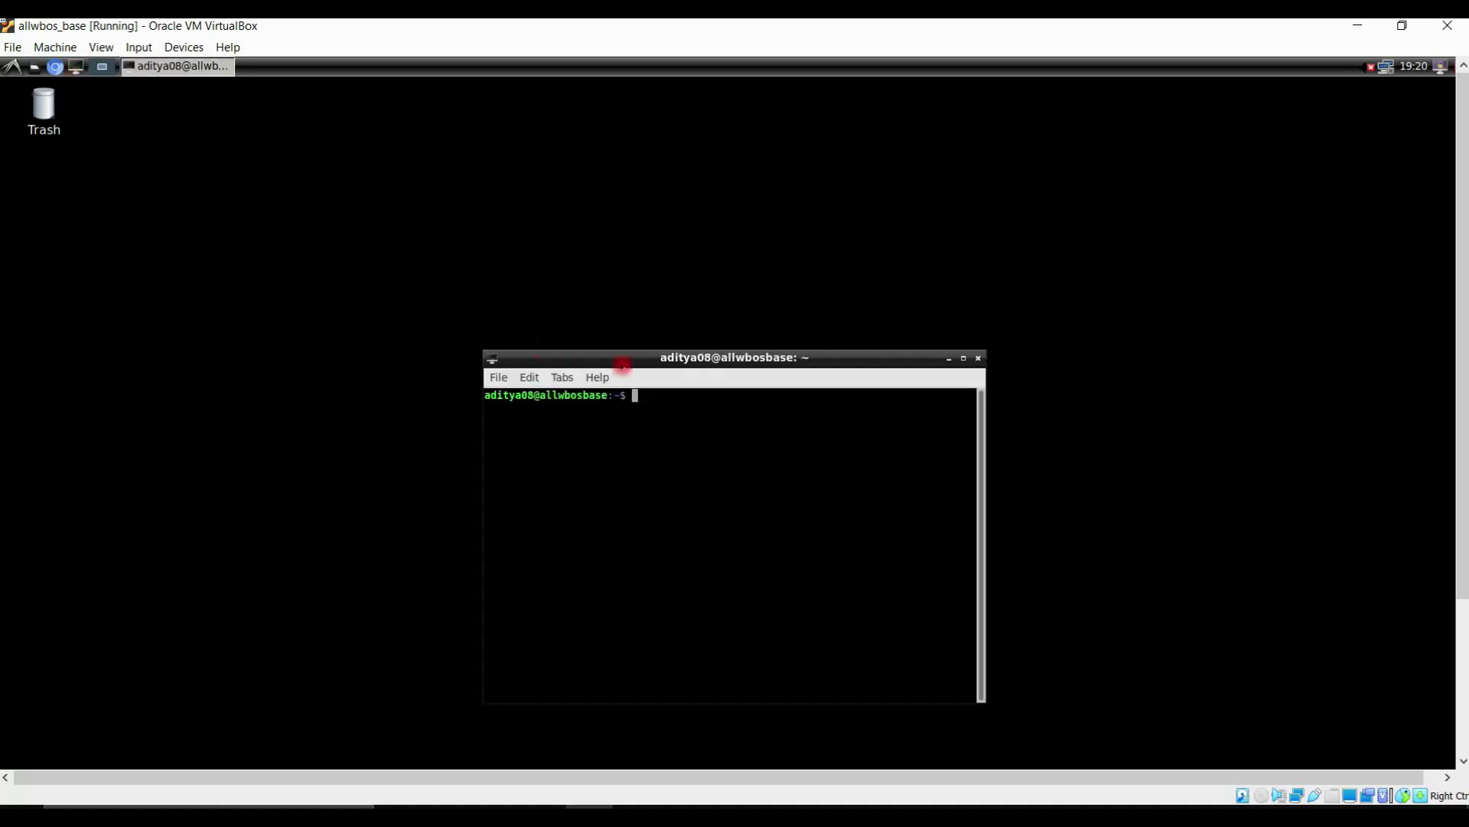
drag(623, 364, 626, 305)
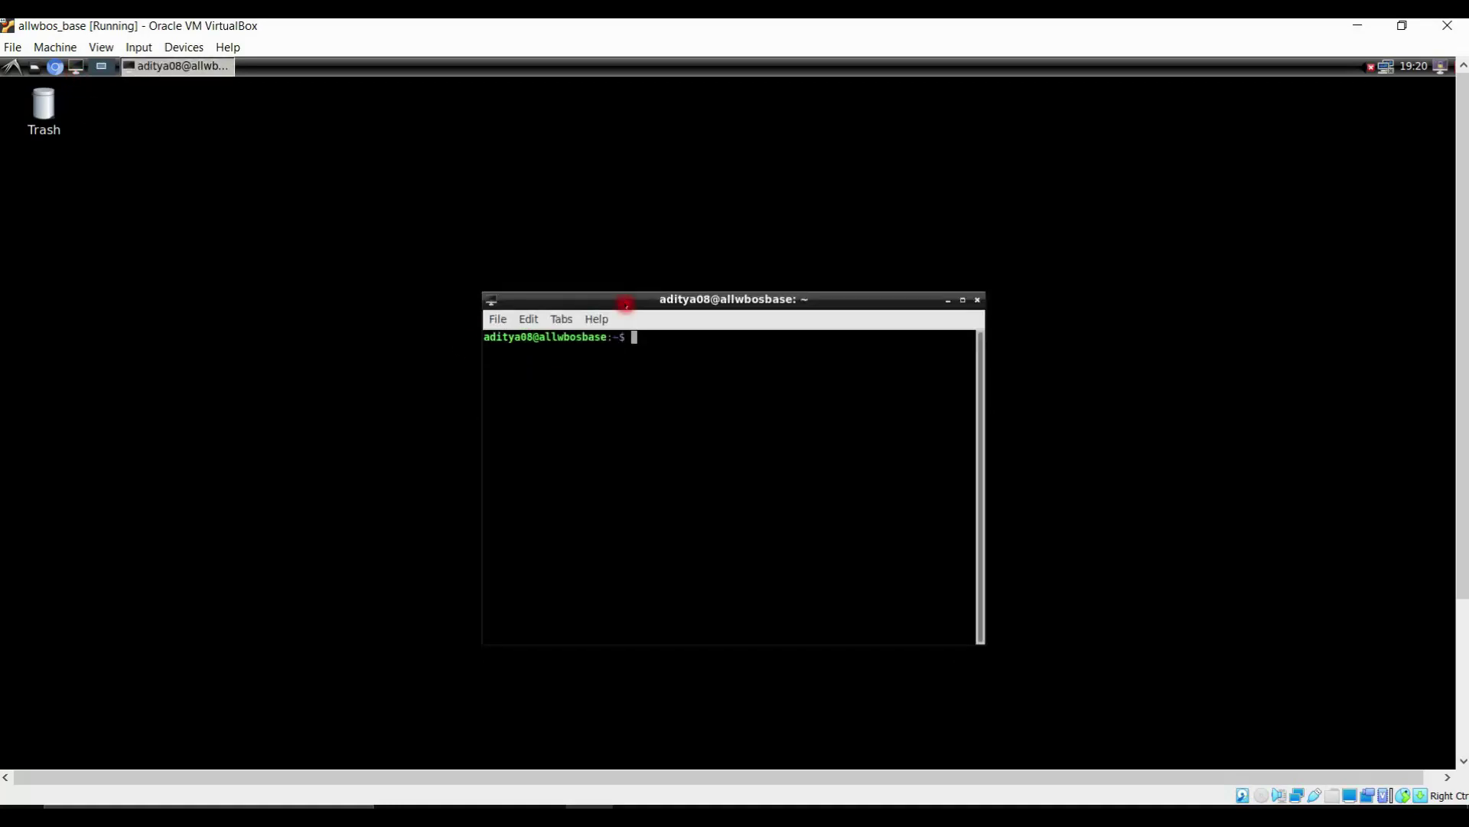
text(sudo apt-update)
key(Return)
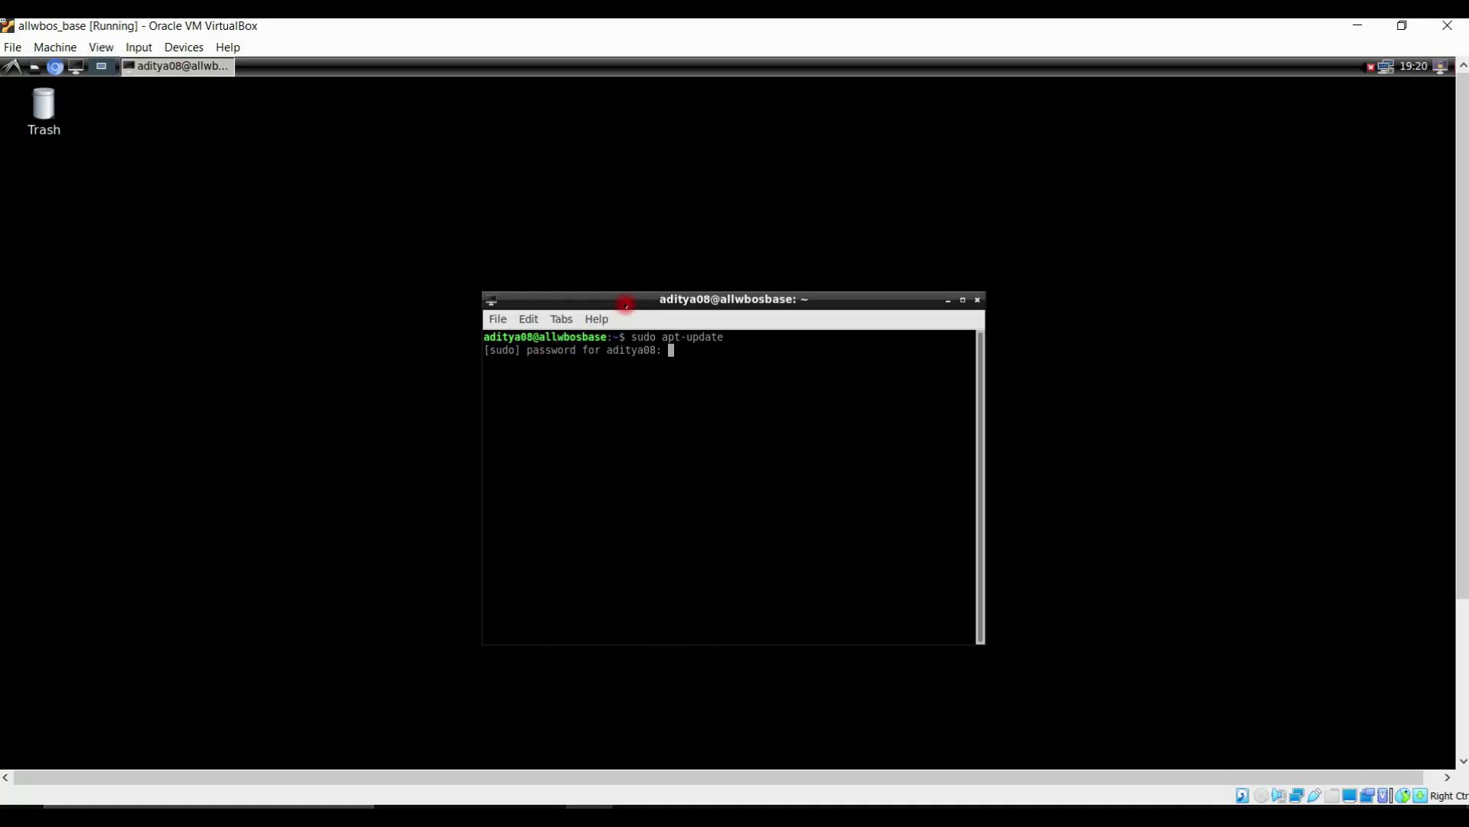
key(Return)
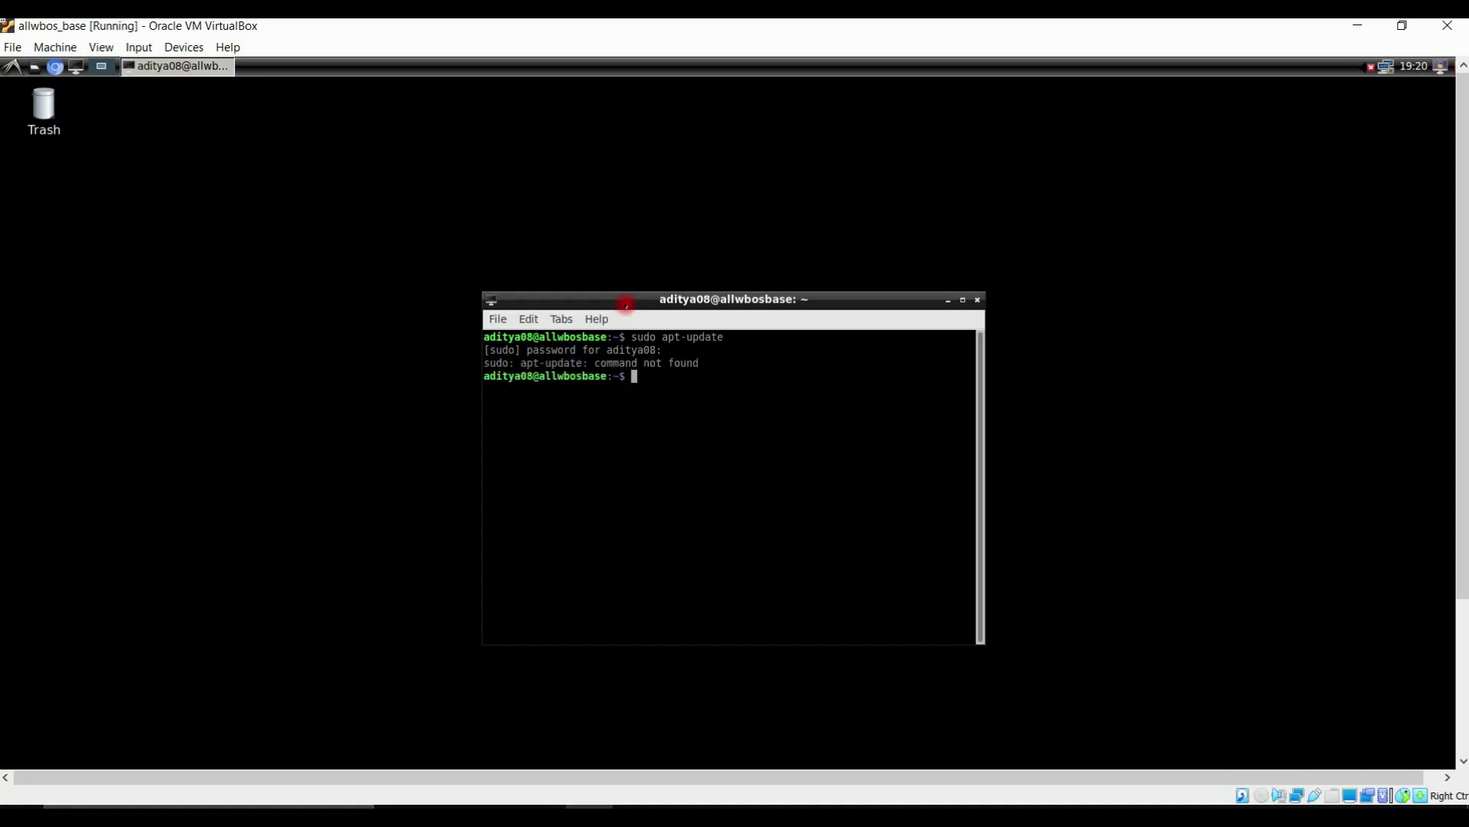
Correct the previous command to sudo apt update and run it to refresh the package lists
key(Up)
key(Left)
key(Left)
key(Left)
key(Left)
key(Left)
key(Left)
key(BackSpace)
key(Return)
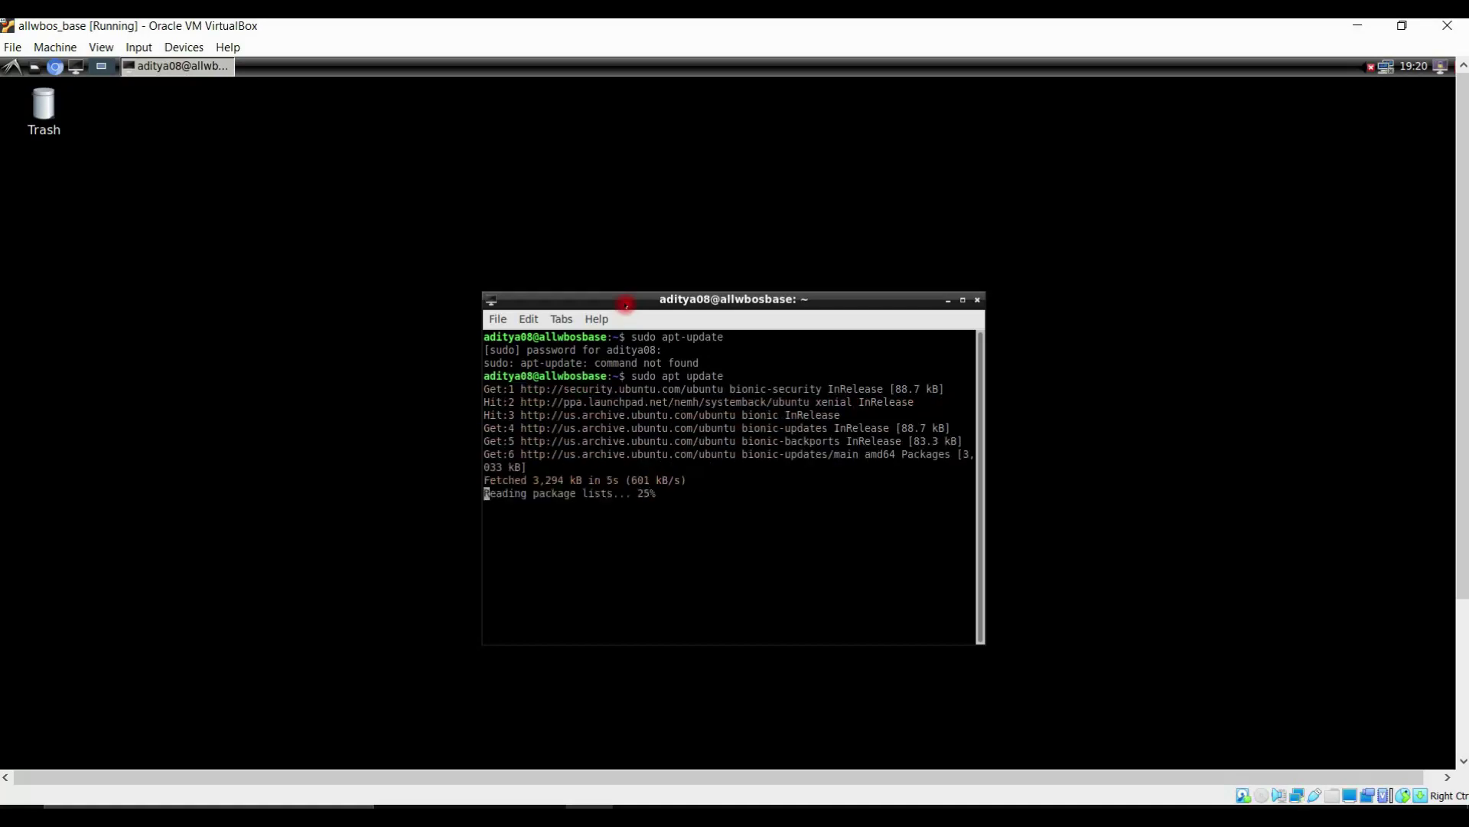
drag(649, 300, 626, 210)
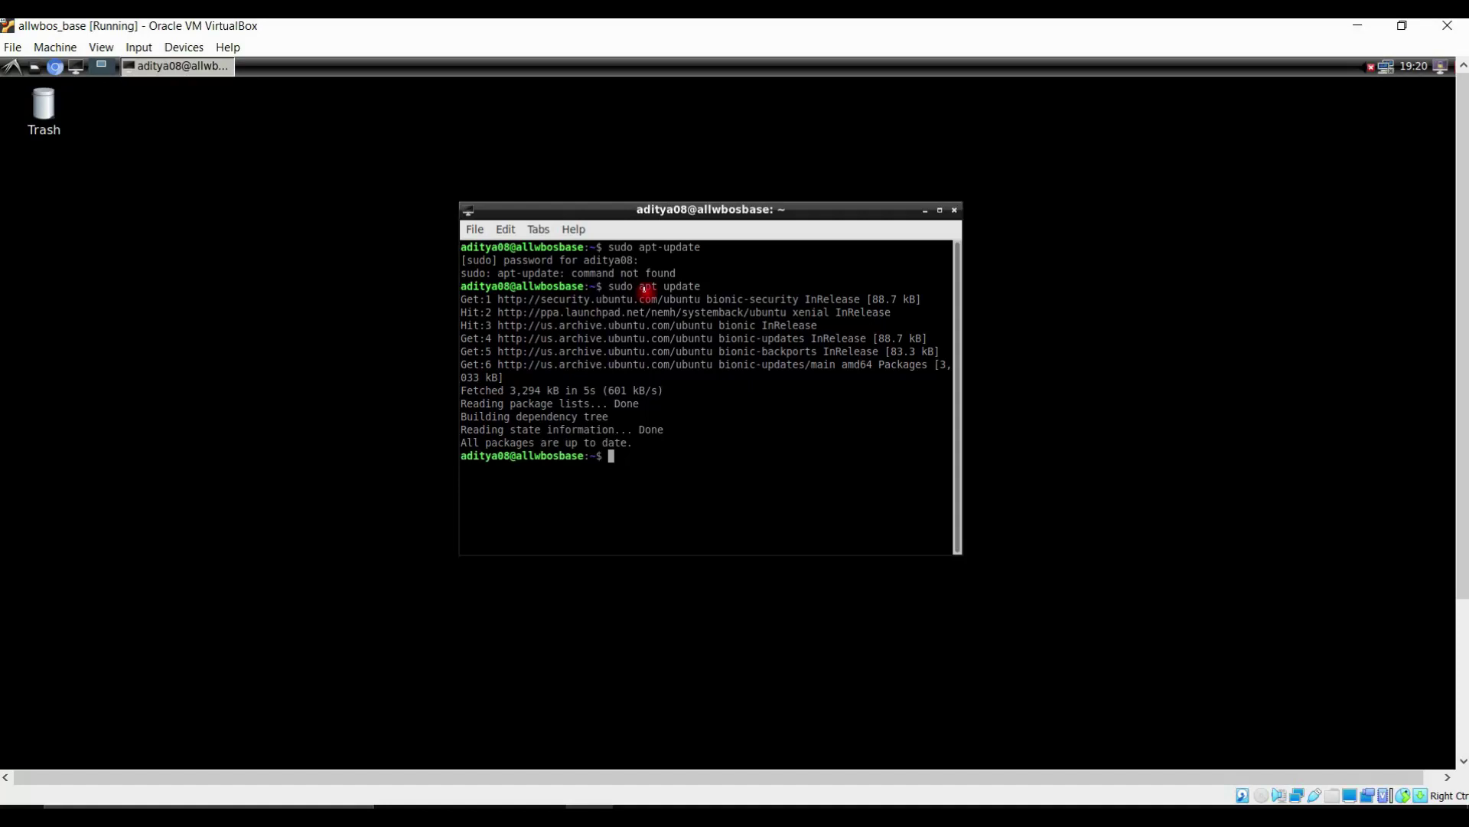
Upgrade the installed packages with sudo apt upgrade and clear the terminal
key(Up)
key(BackSpace)
key(BackSpace)
key(BackSpace)
key(BackSpace)
key(BackSpace)
key(BackSpace)
text(upgrade)
key(Return)
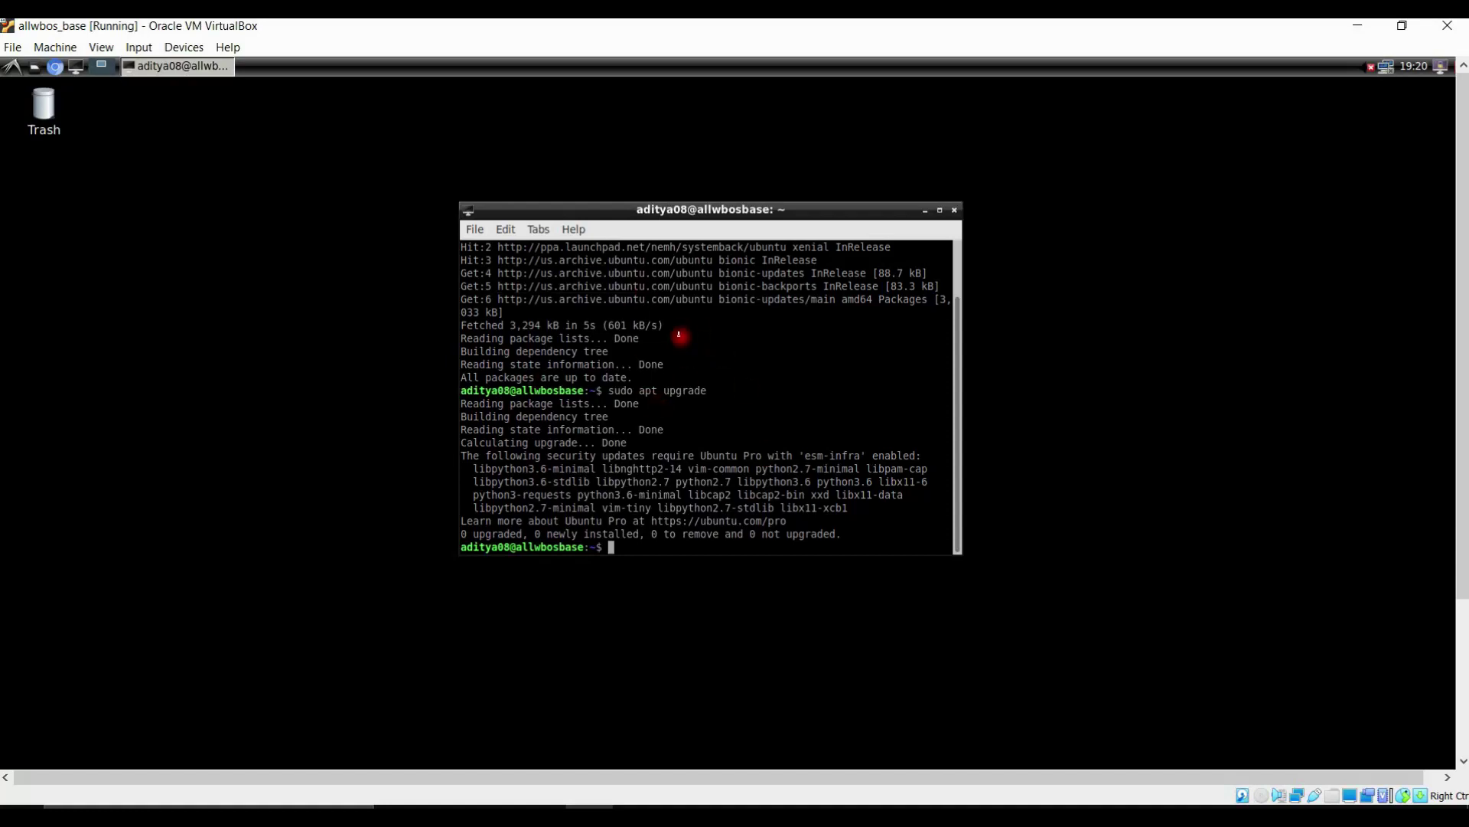
text(clear)
key(Return)
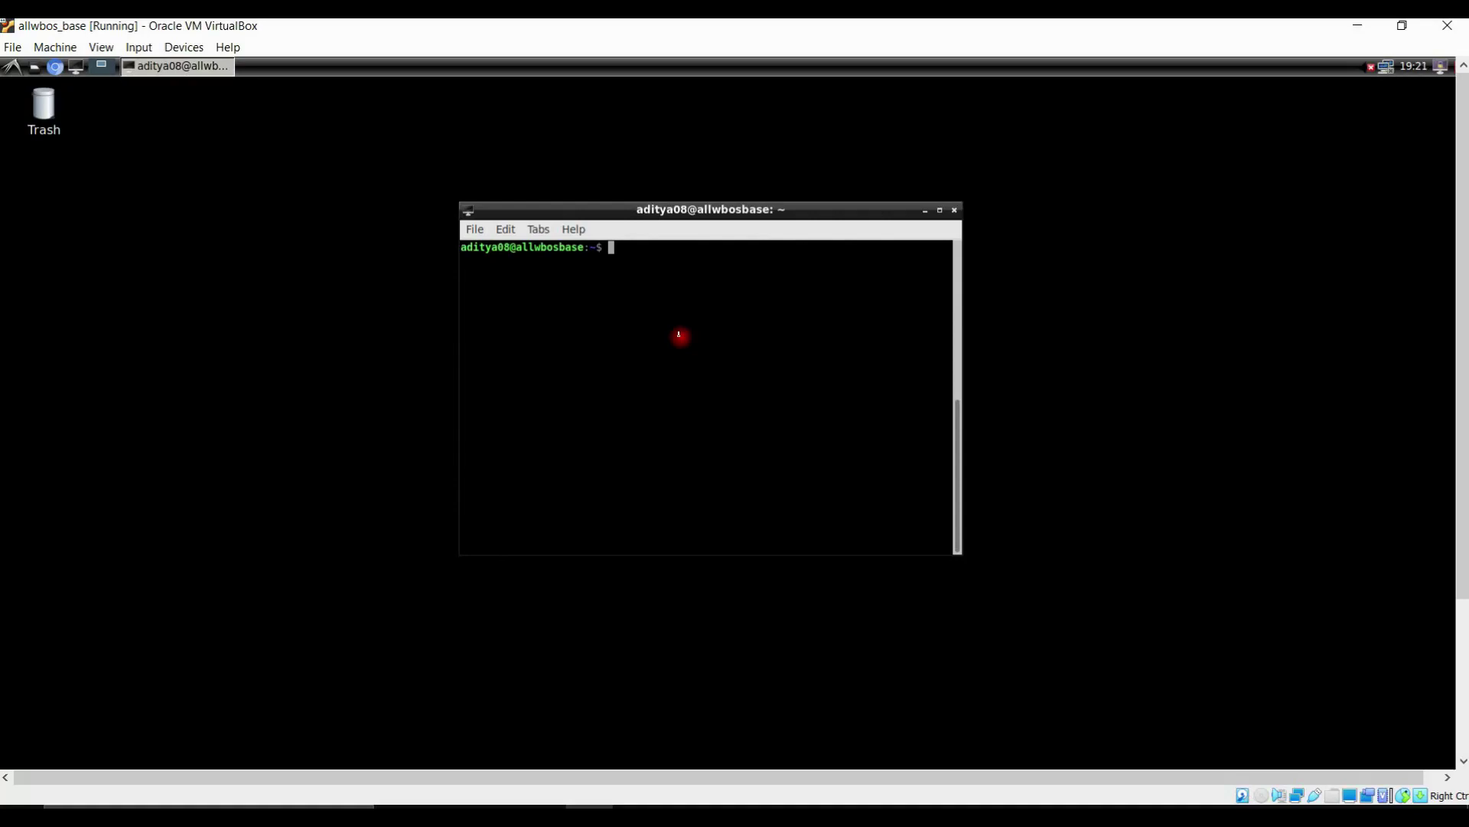
Try to install the guest additions image with sudo apt-get-install virtualbox-guest-additions-iso
text(sudo apt-get-install virt)
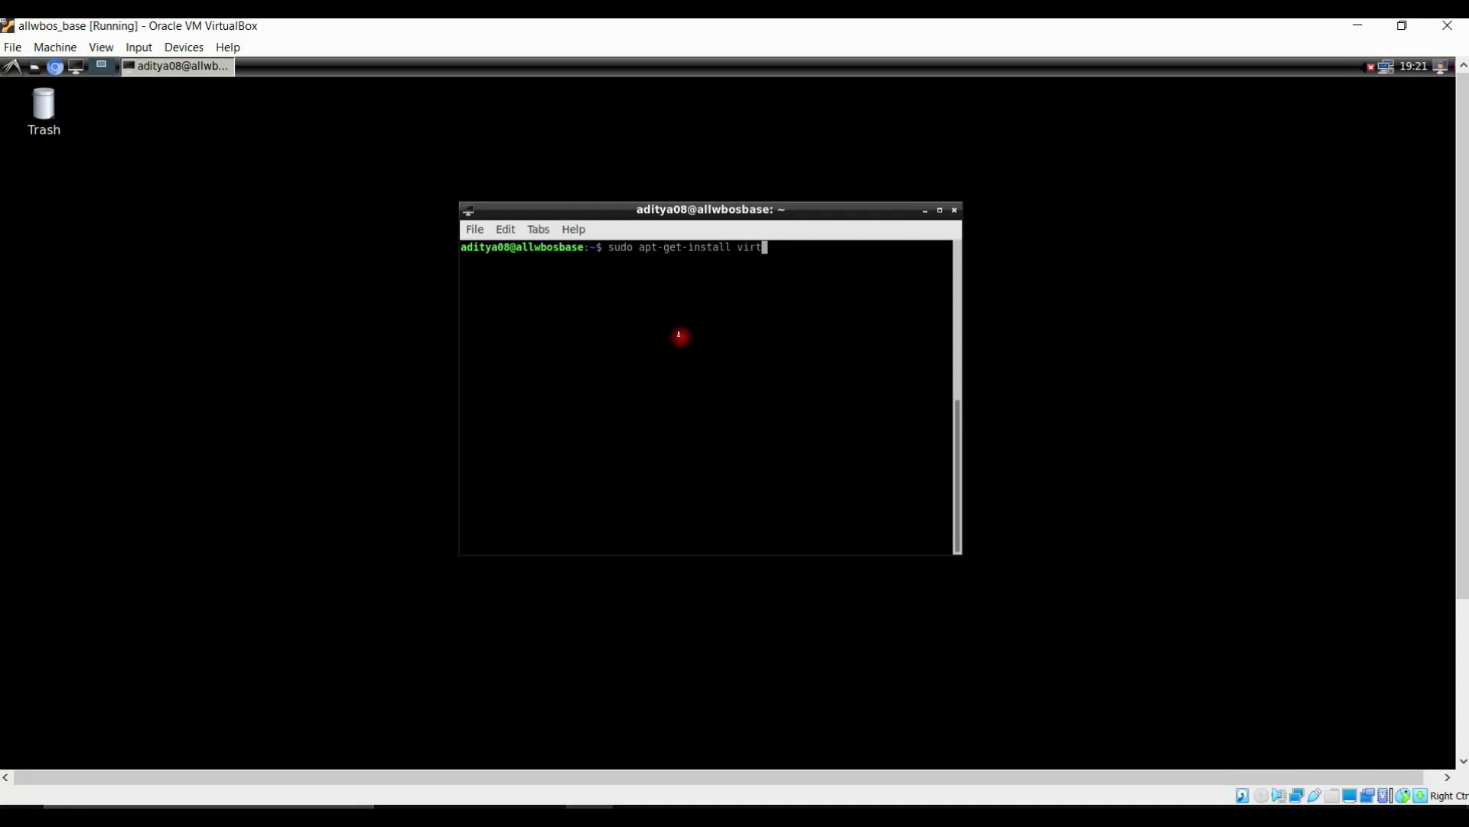
text(ualbox-guest-additions)
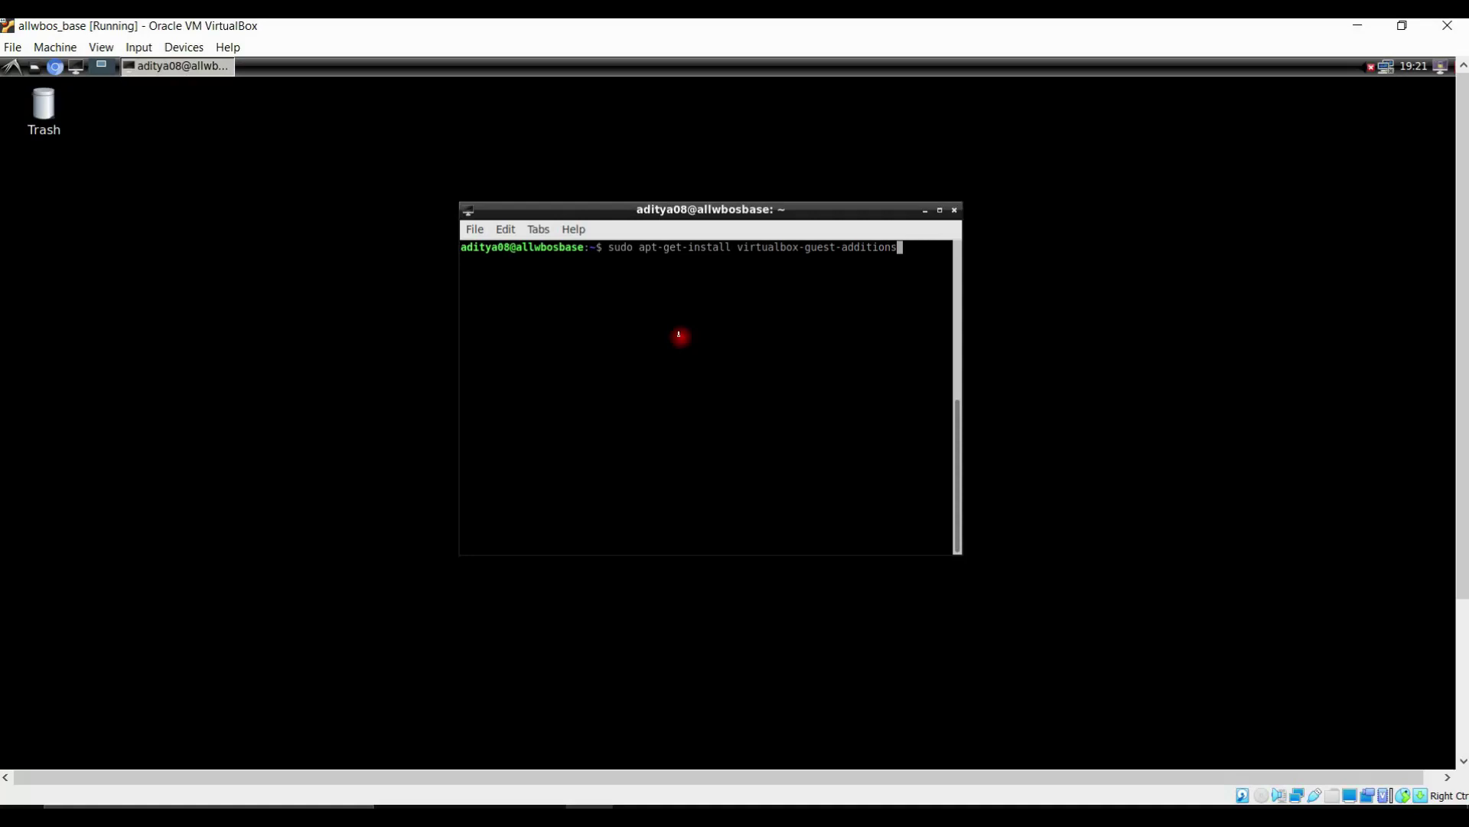
text(-iso)
key(Return)
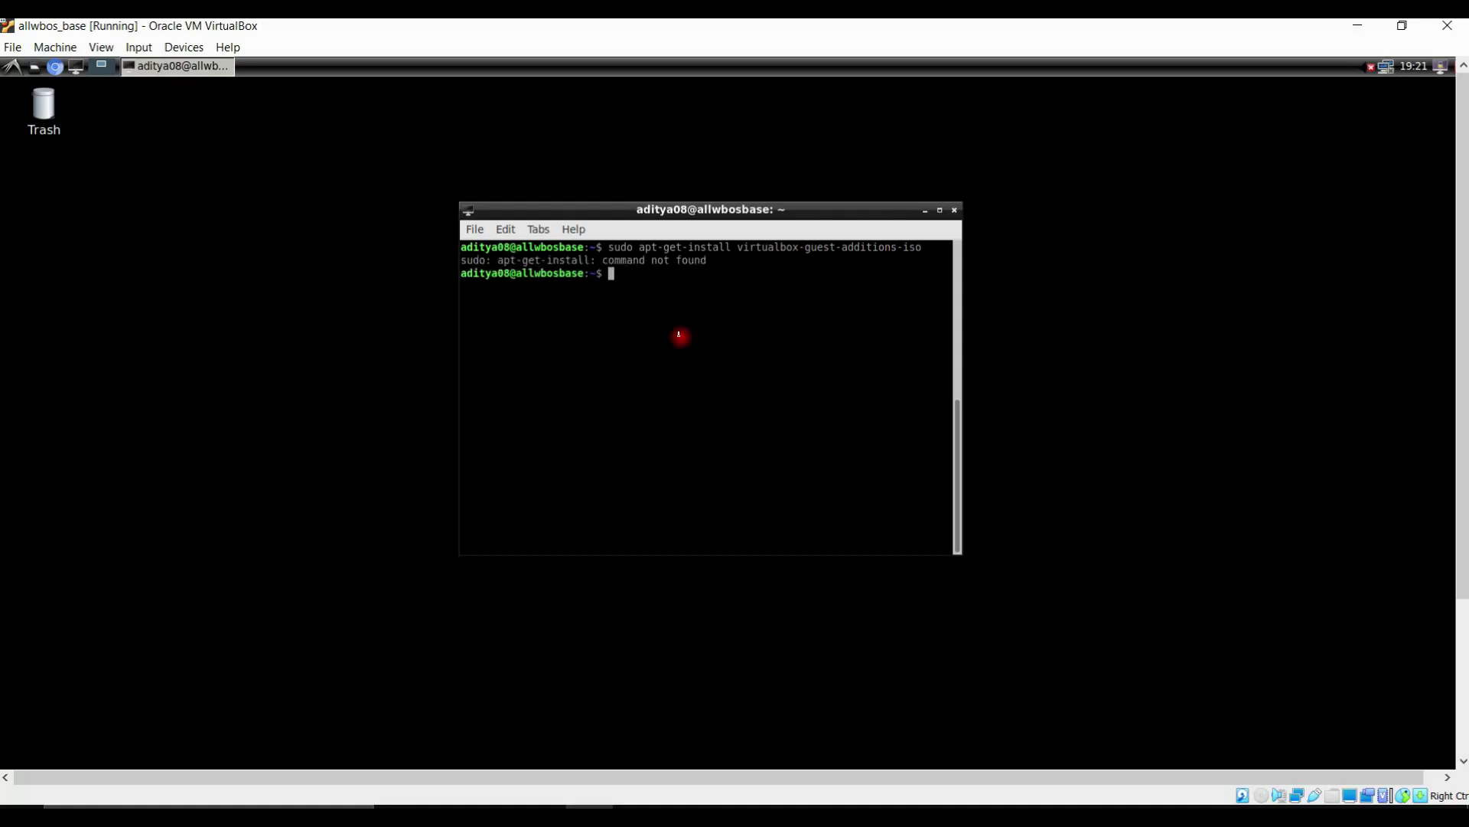
Correct the command to sudo apt-get install virtualbox-guest-additions-iso, run it and accept the installation with y
key(Up)
key(Left)
key(Left)
key(Left)
key(Left)
key(Left)
key(Left)
key(Left)
key(Left)
key(Left)
key(Left)
key(Left)
key(Left)
key(Left)
key(Left)
key(Left)
key(Left)
key(Left)
key(Left)
key(Left)
key(Left)
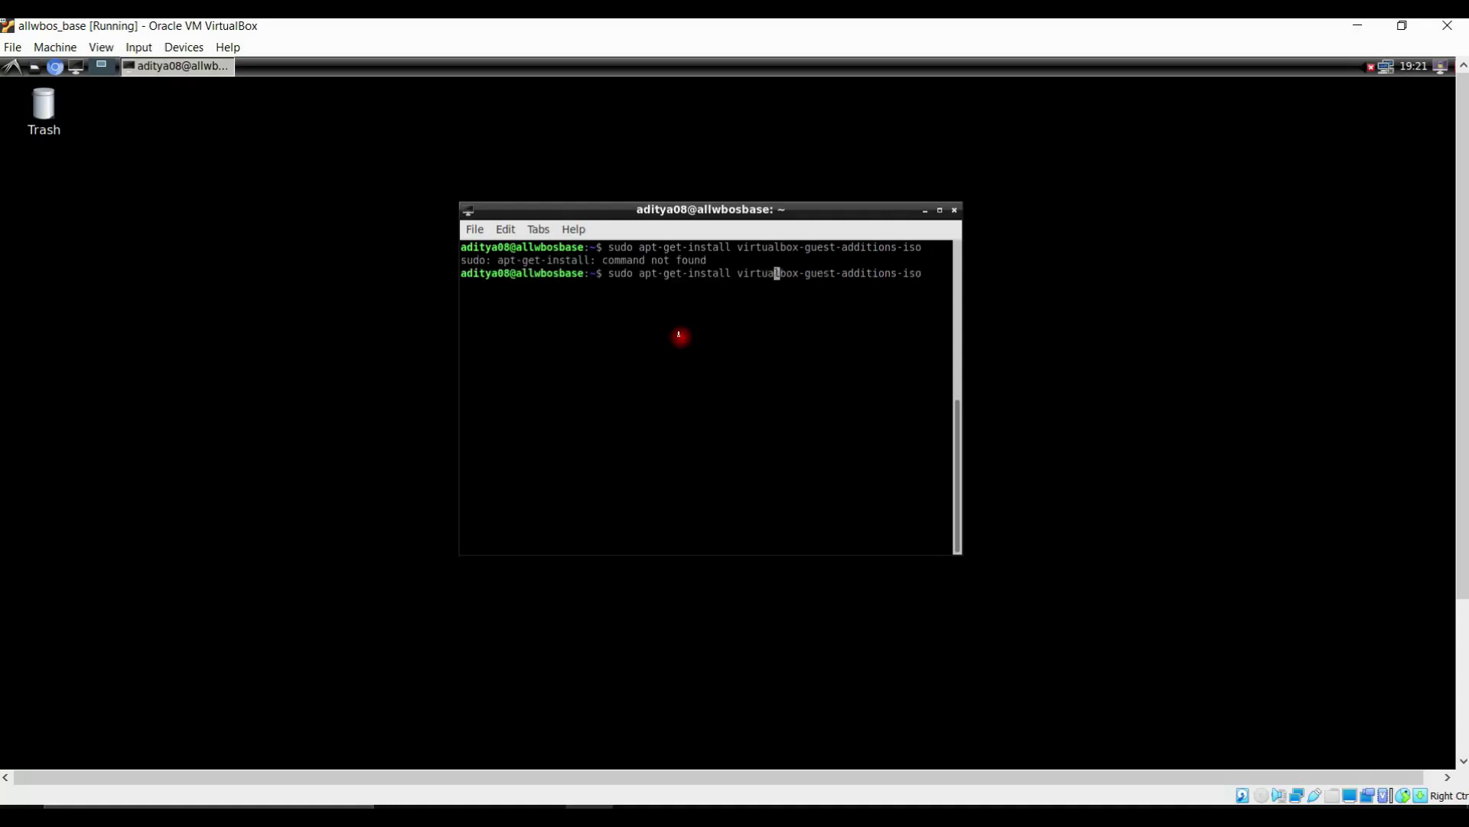
key(Left)
key(Left)
key(Left)
key(BackSpace)
key(Return)
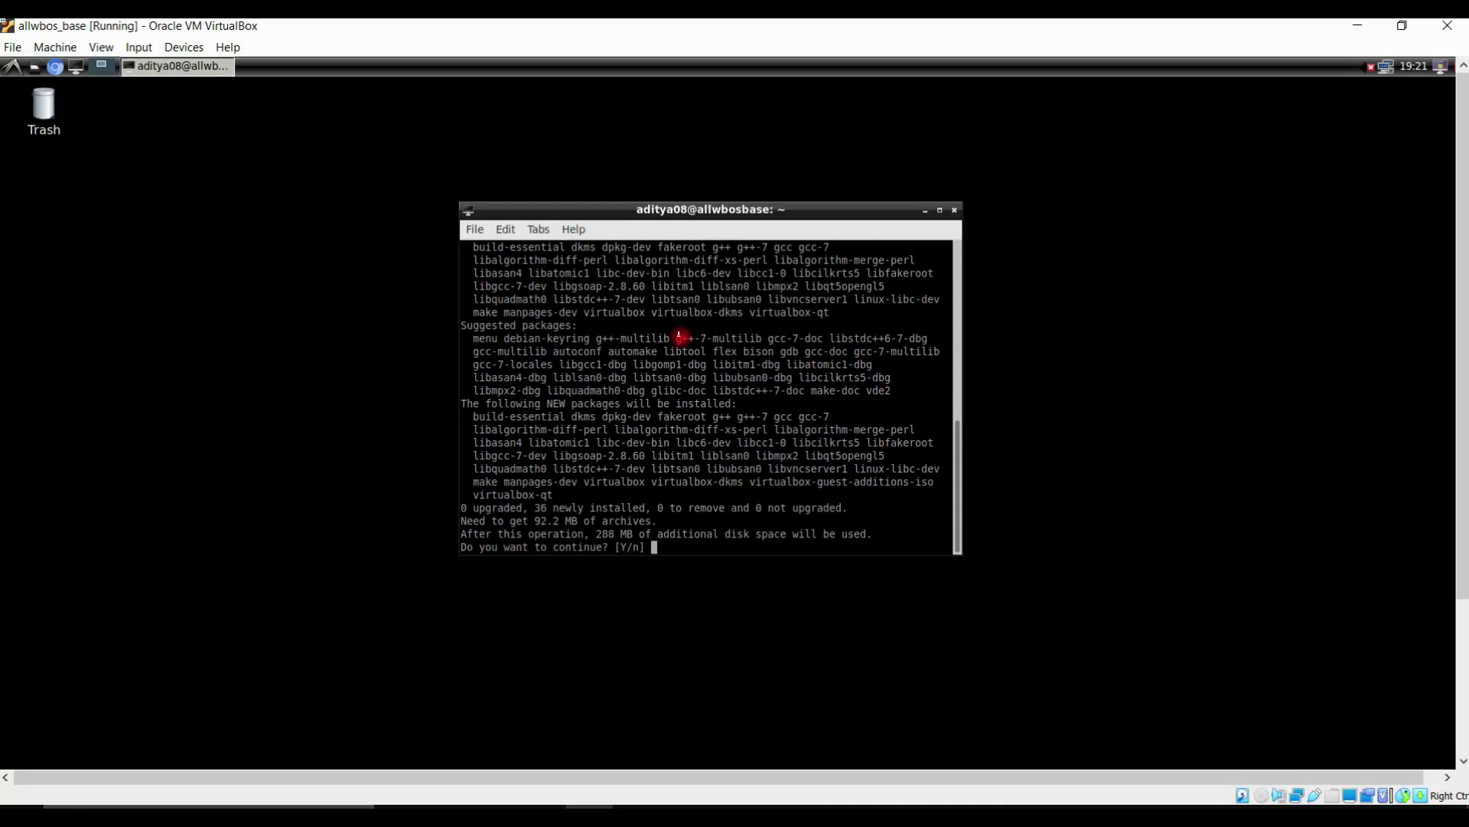
text(y)
key(Return)
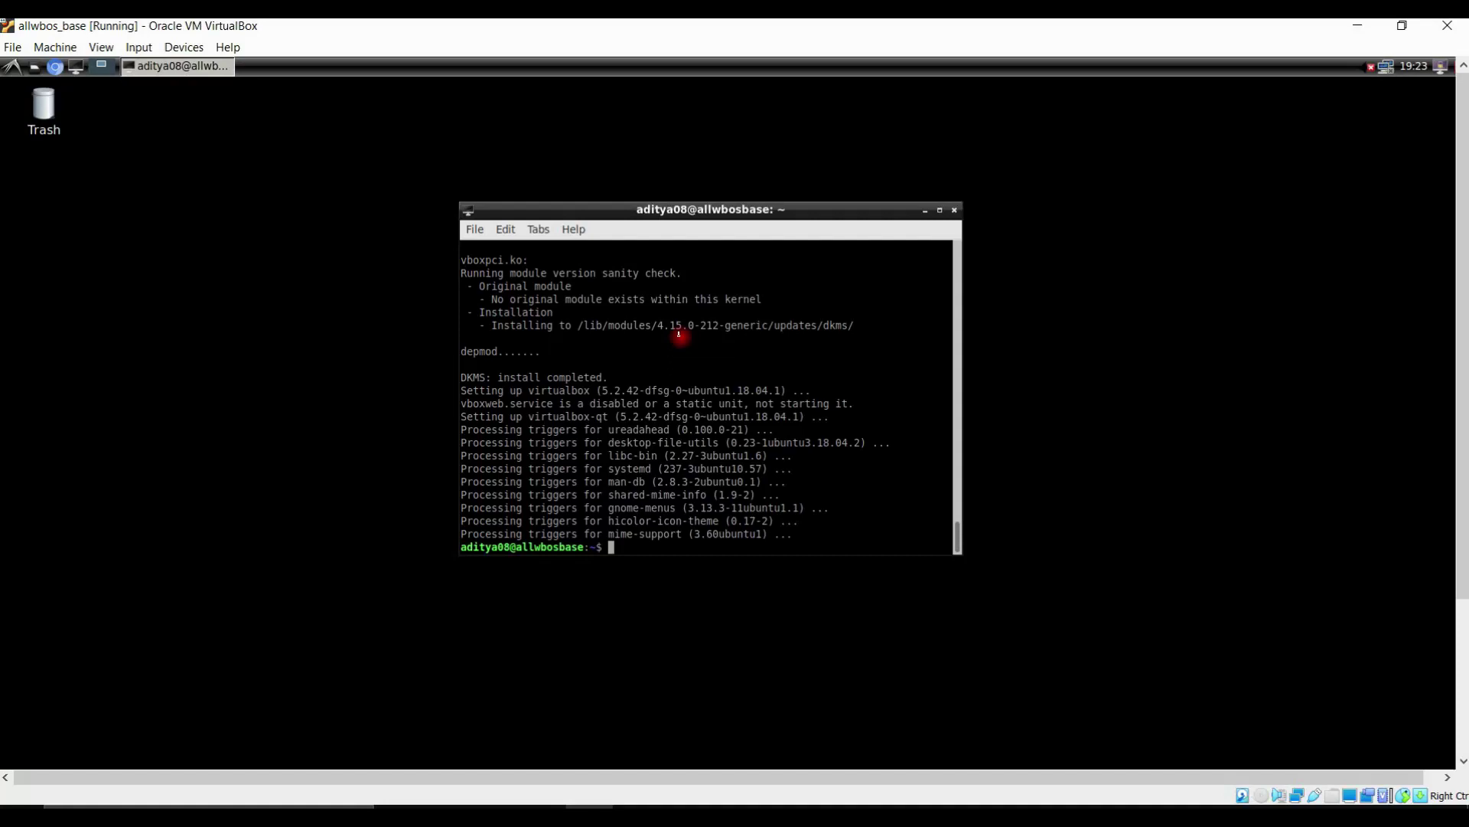
Install the guest utilities package with sudo apt-get install virtualbox-guest-utils
text(sudo apt-get install virtual)
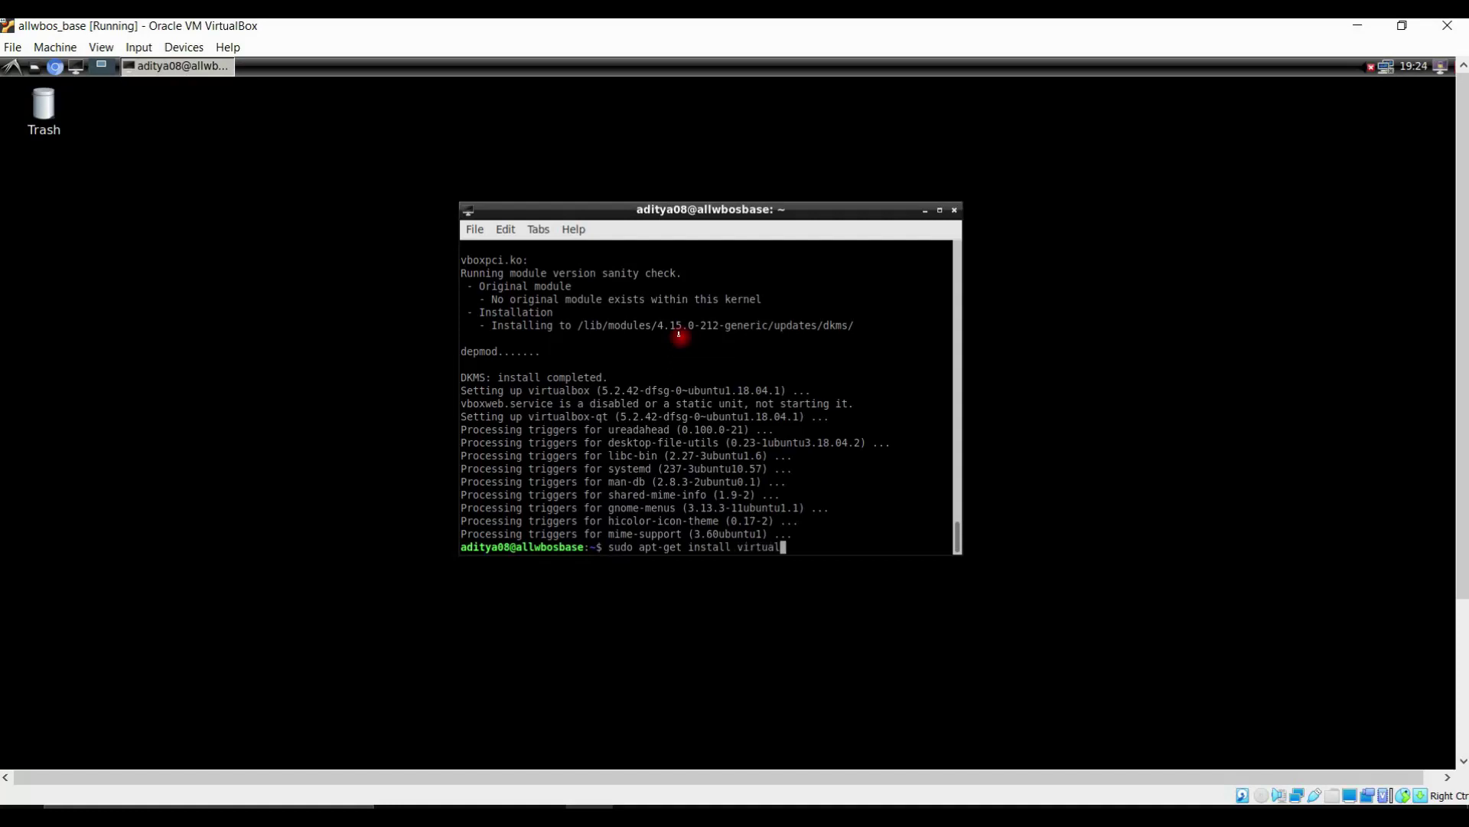
text(box-guest-utils)
key(Return)
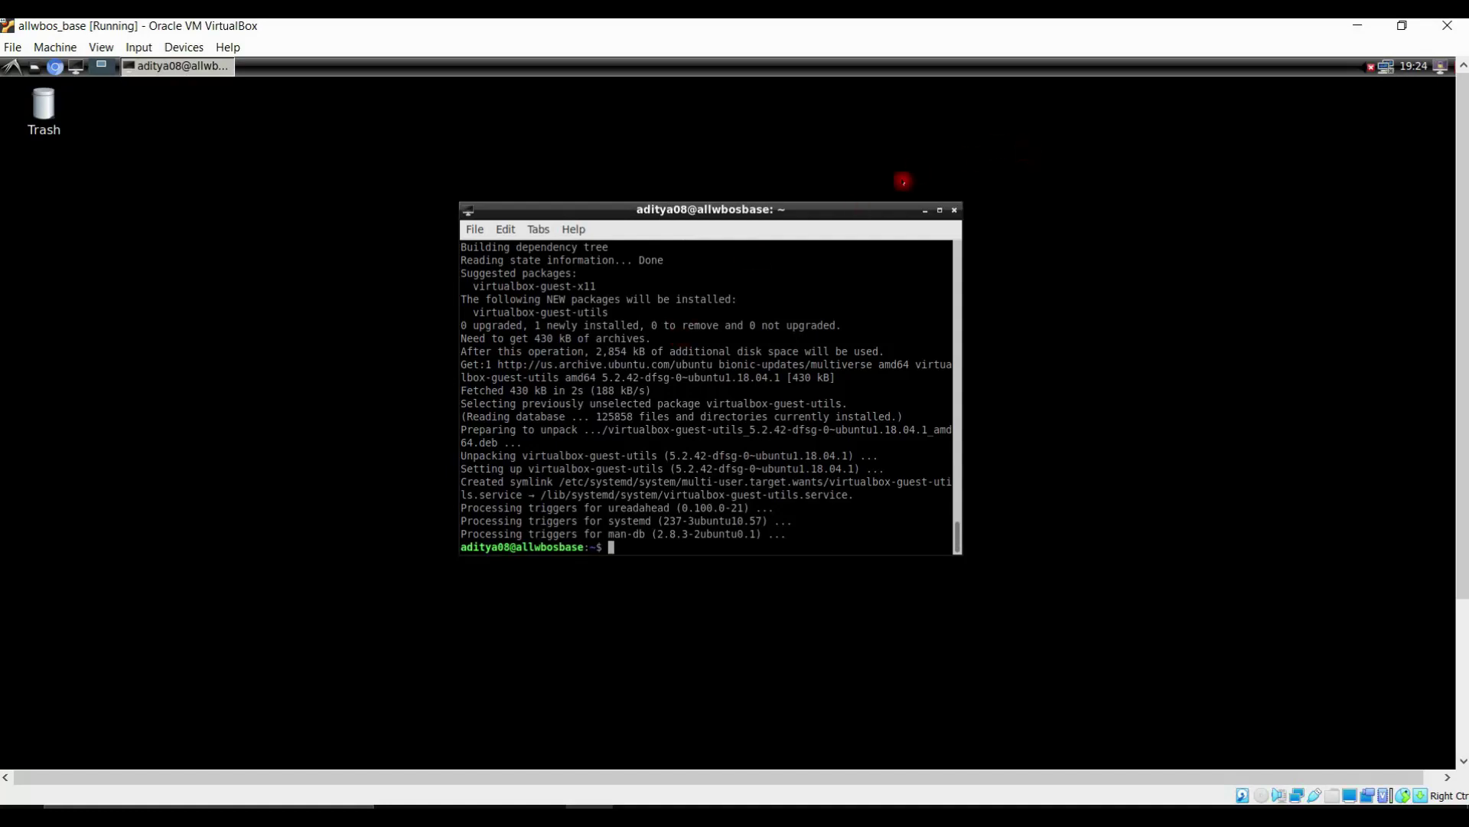
Shut down the allwbos_base guest system from its logout dialog
click(11, 65)
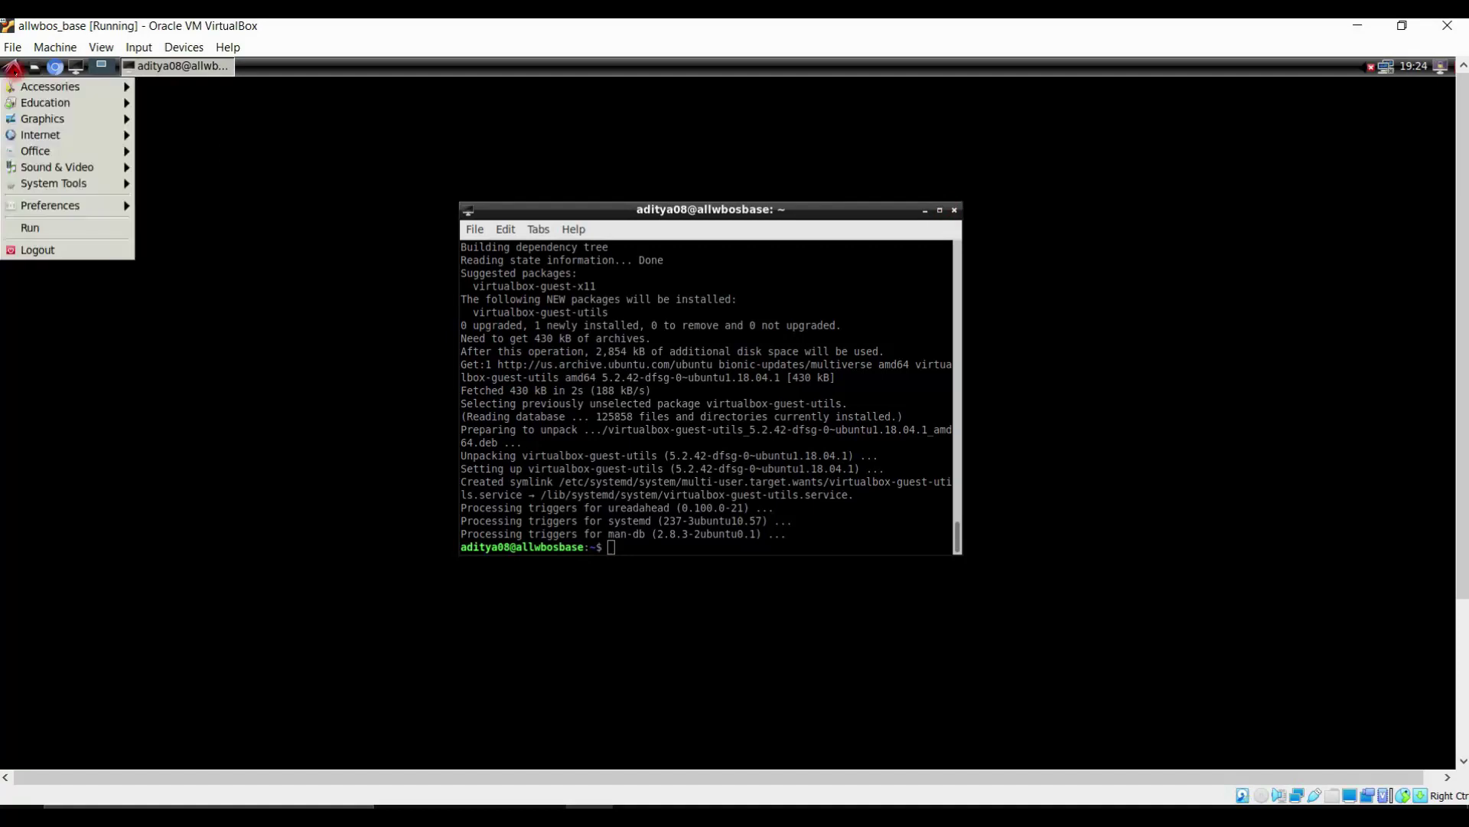
click(60, 253)
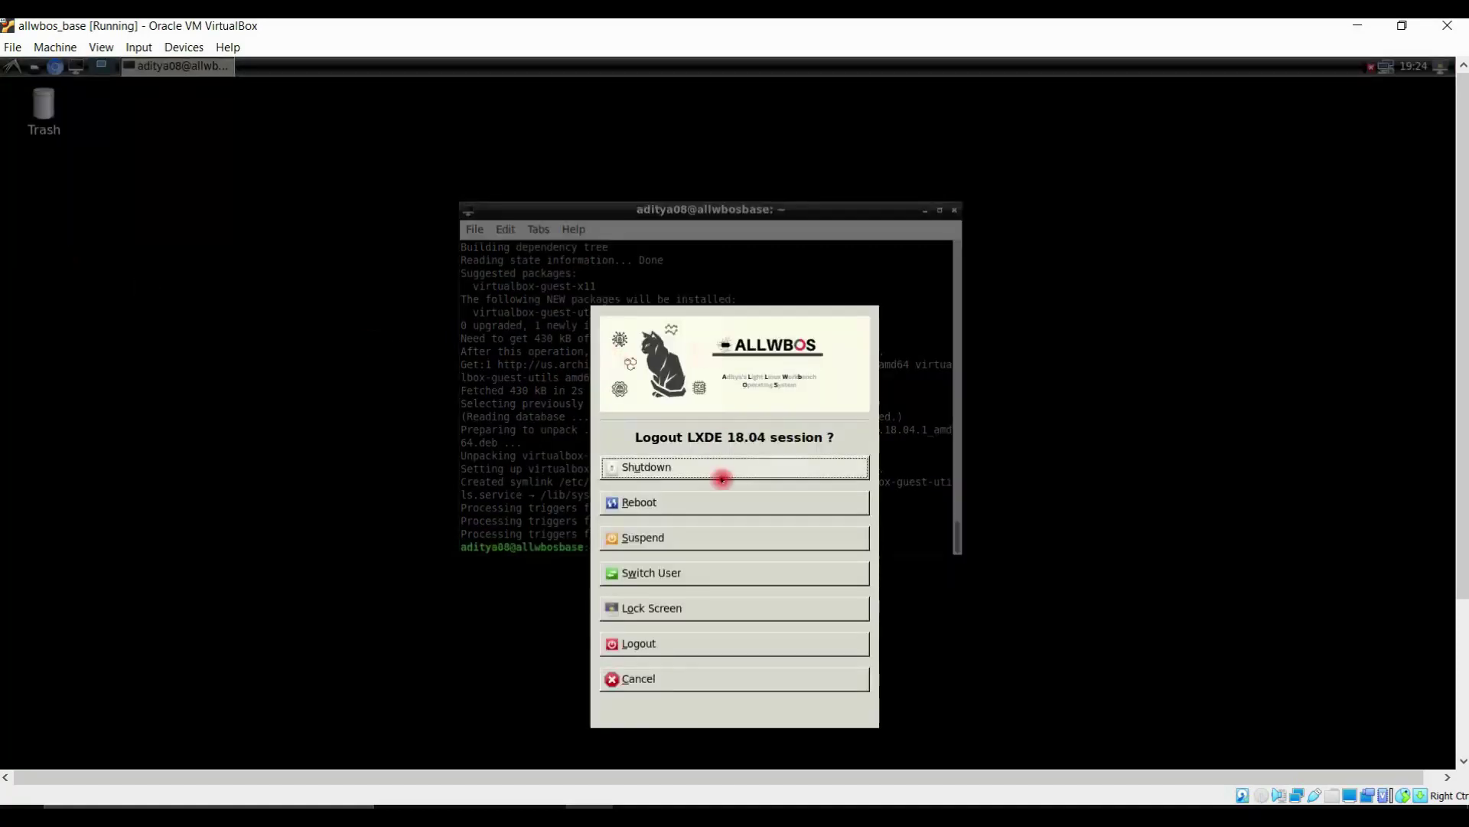
click(697, 465)
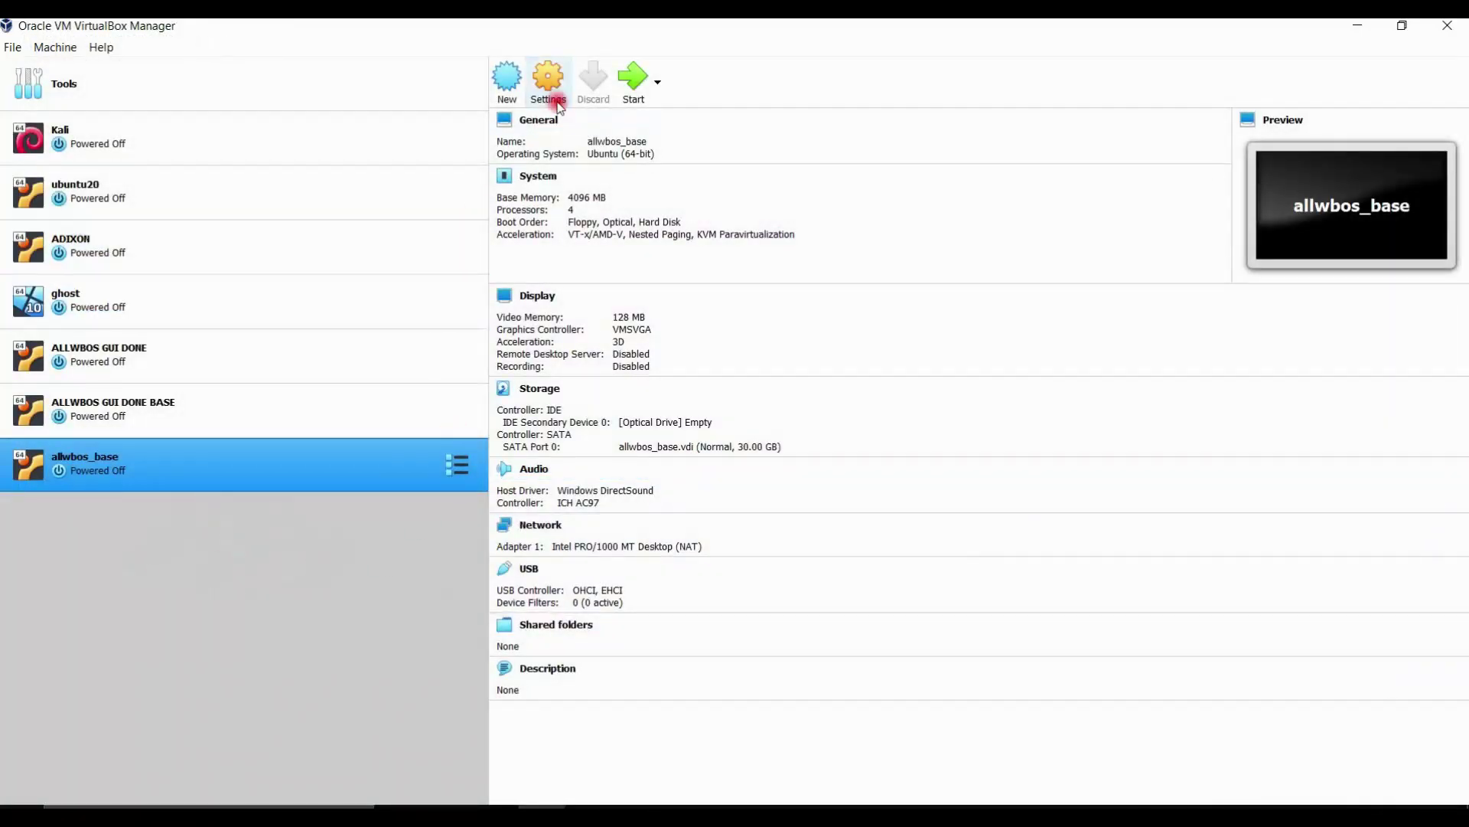
Open the storage settings of the allwbos_base machine and remove the empty optical drive from the IDE controller
right_click(272, 481)
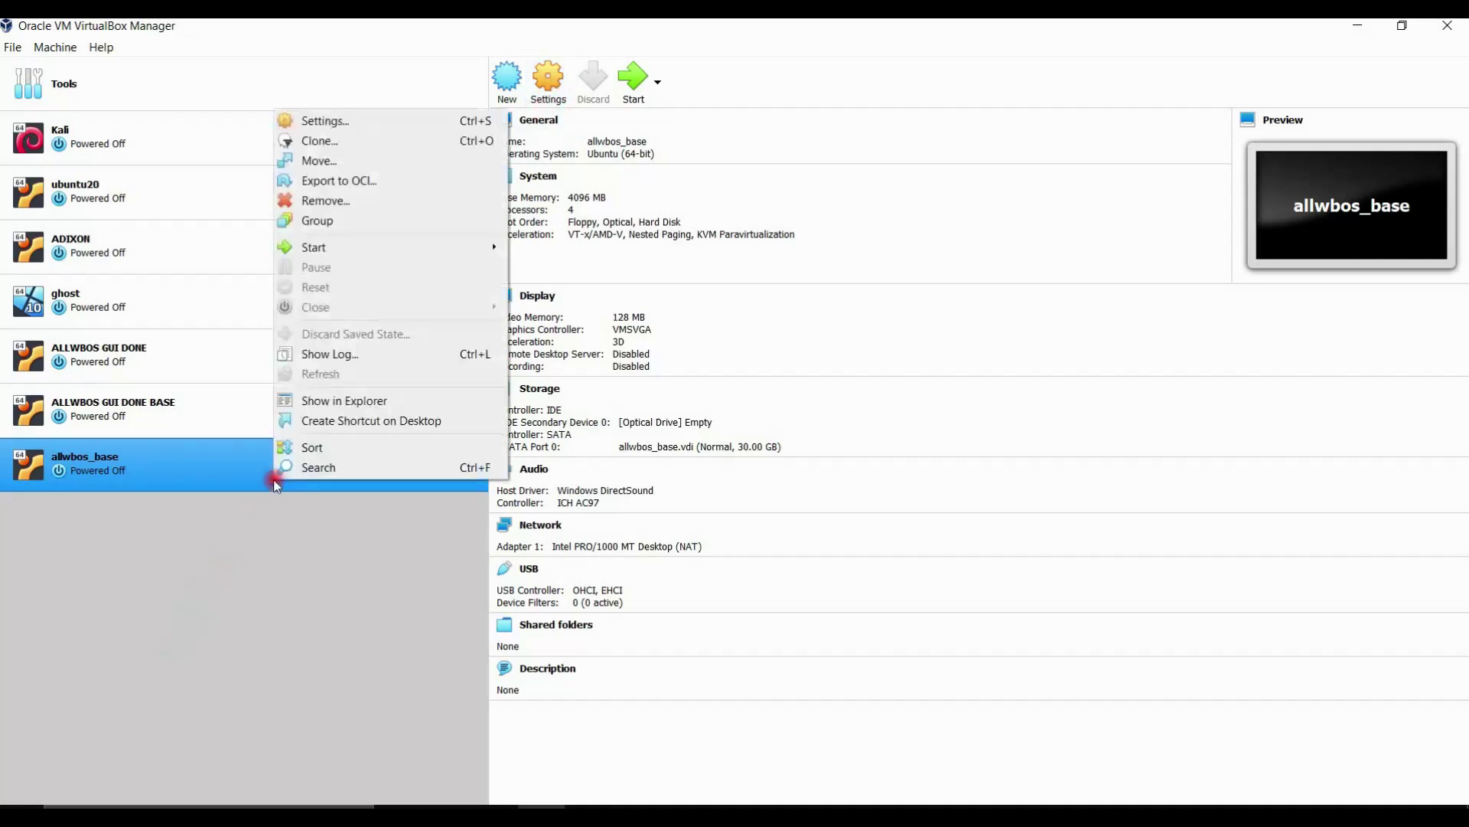
click(318, 119)
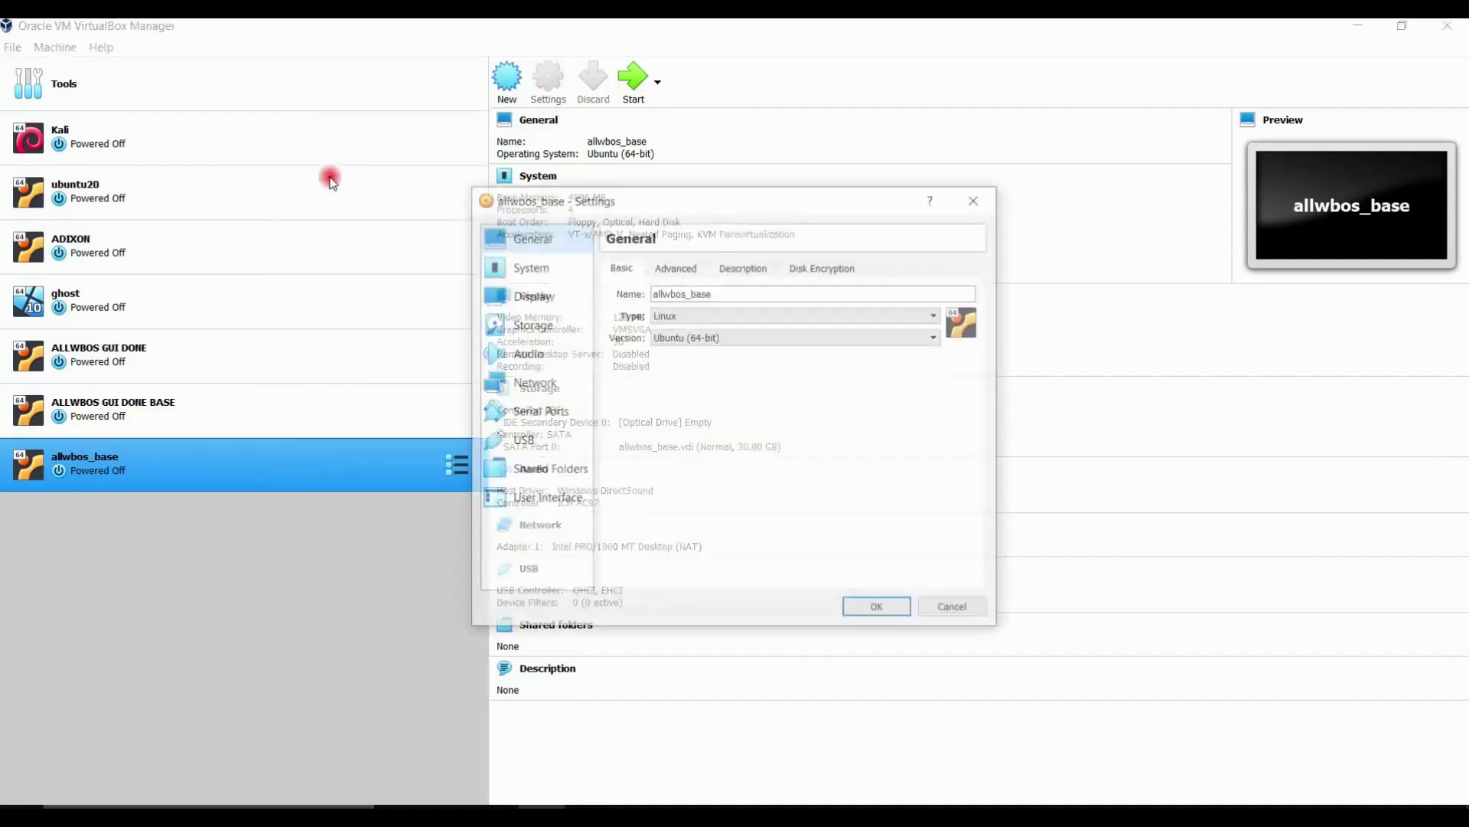
click(530, 326)
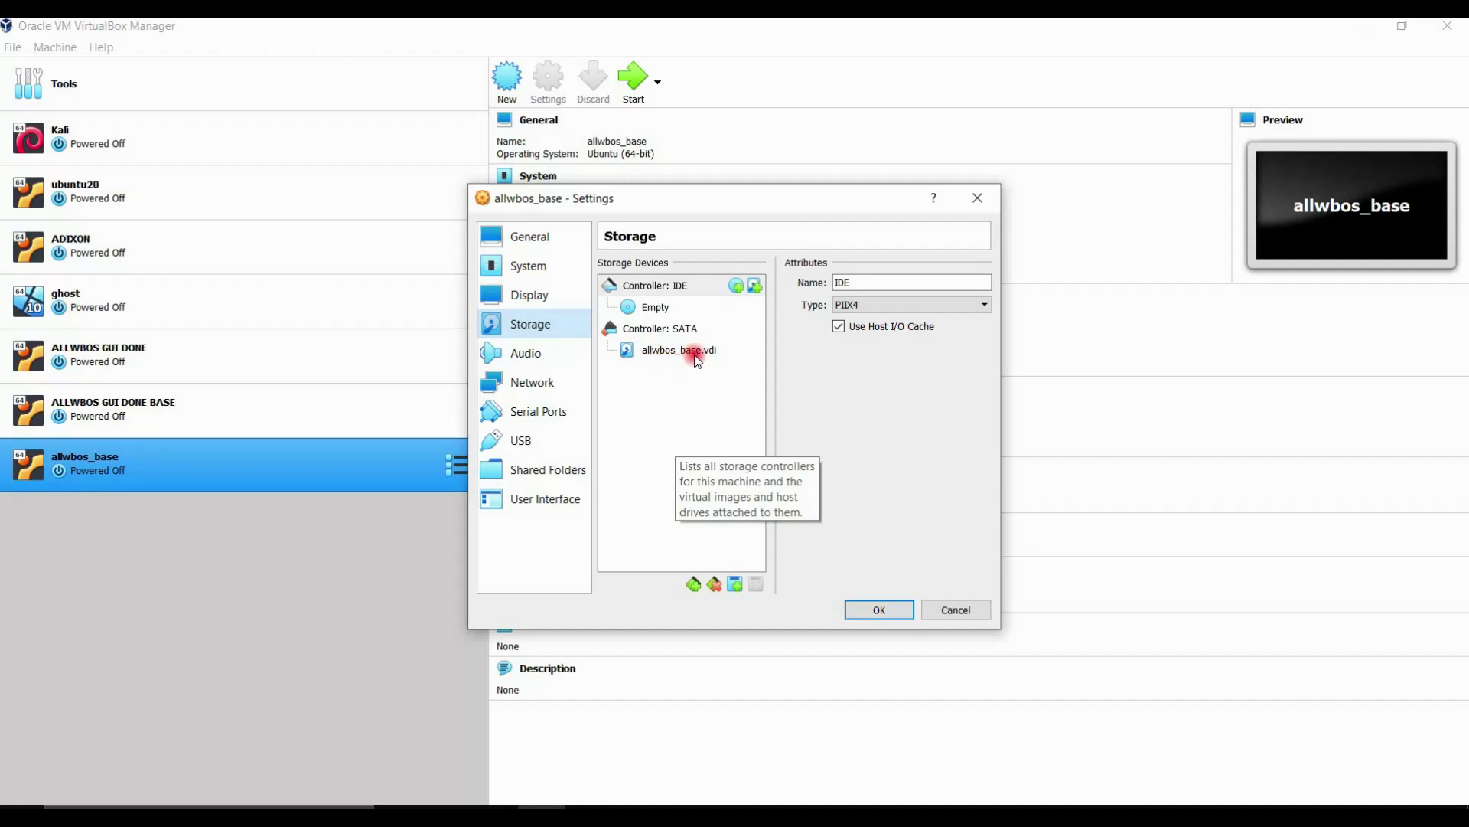
click(655, 310)
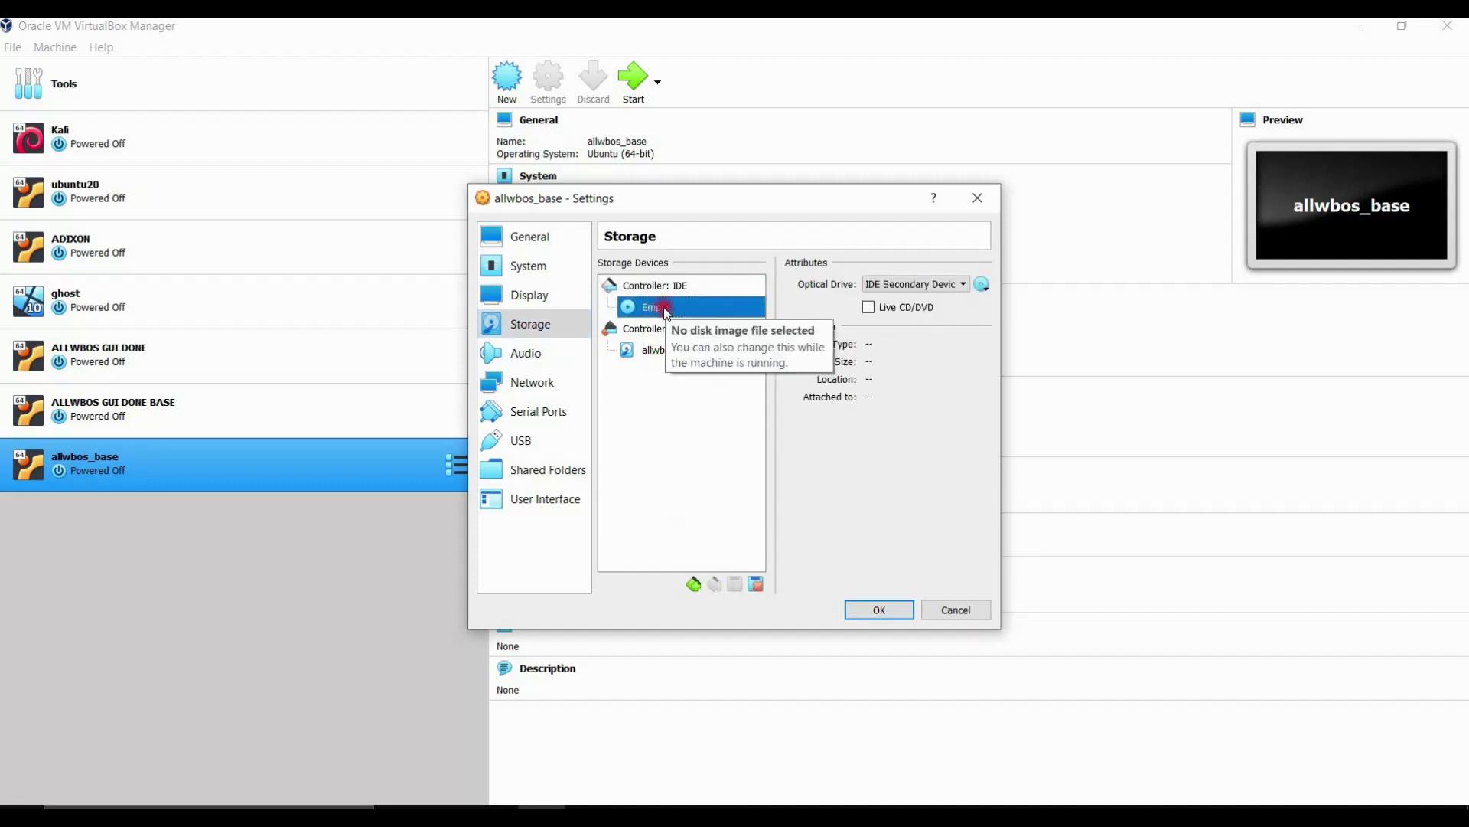
right_click(666, 312)
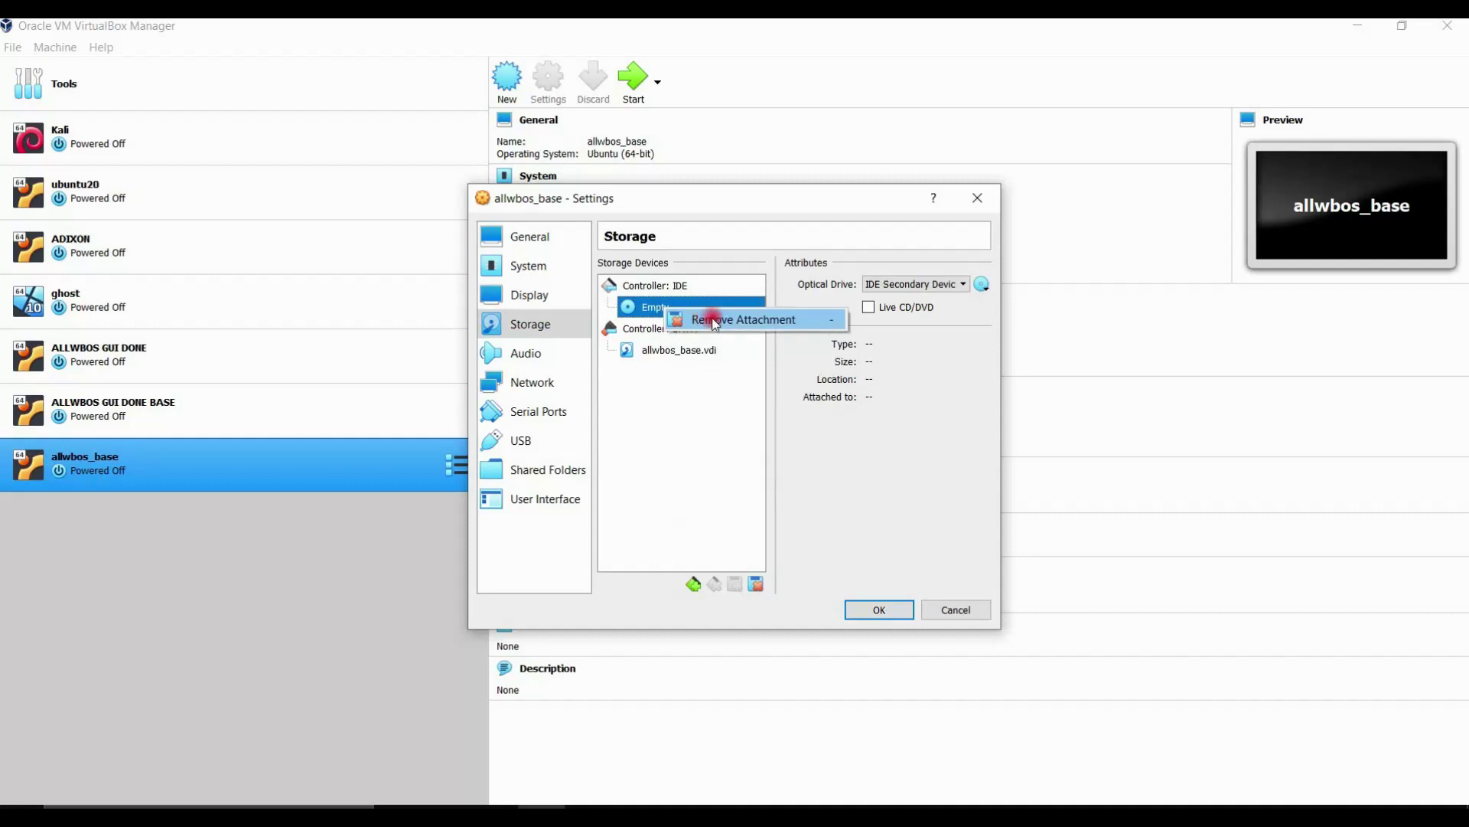
click(714, 320)
click(687, 478)
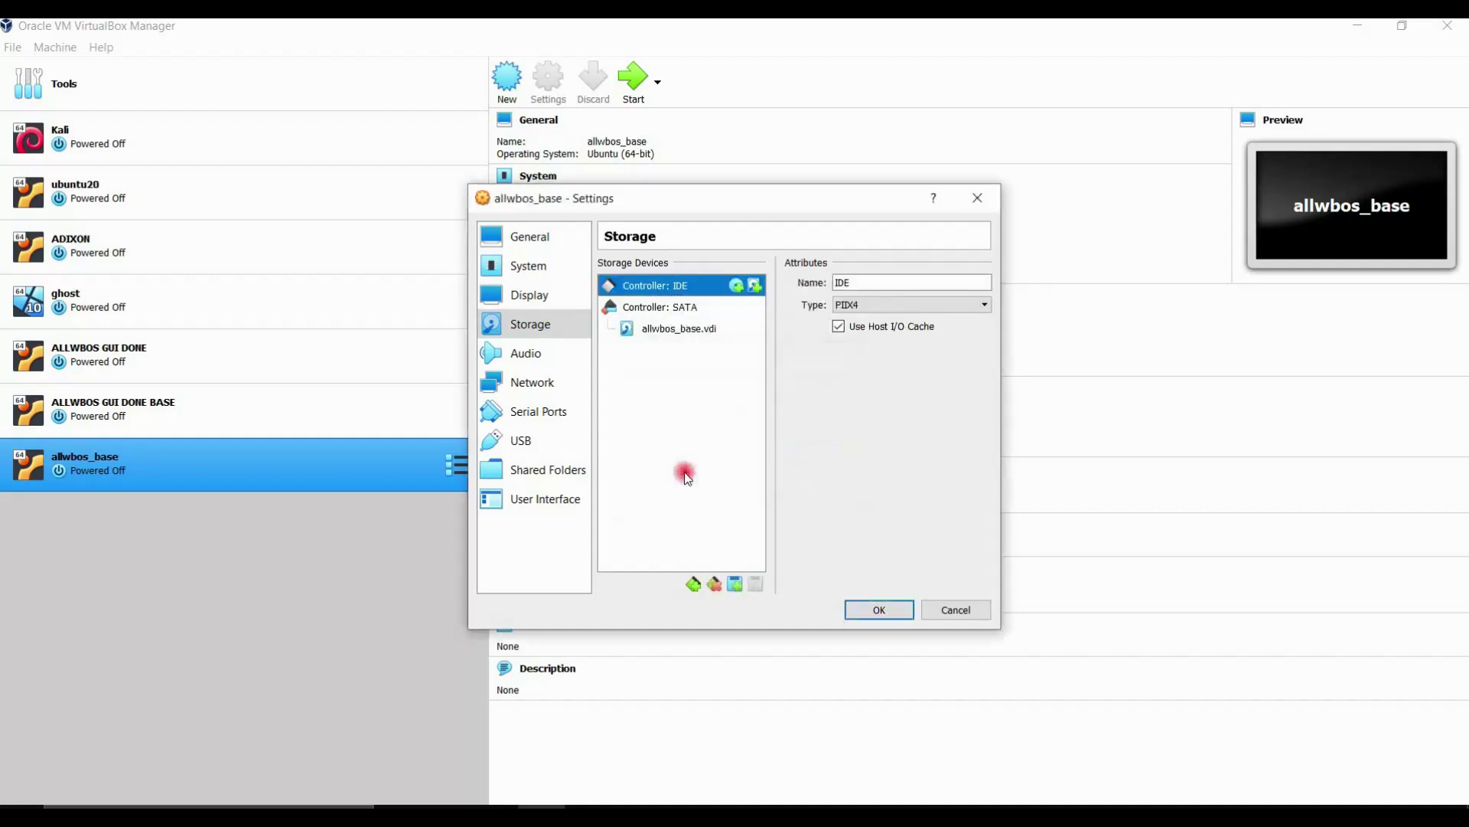
Start adding an optical drive to the IDE controller and browse for a disk file in the profile's .VirtualBox folder under C:\Users
click(736, 286)
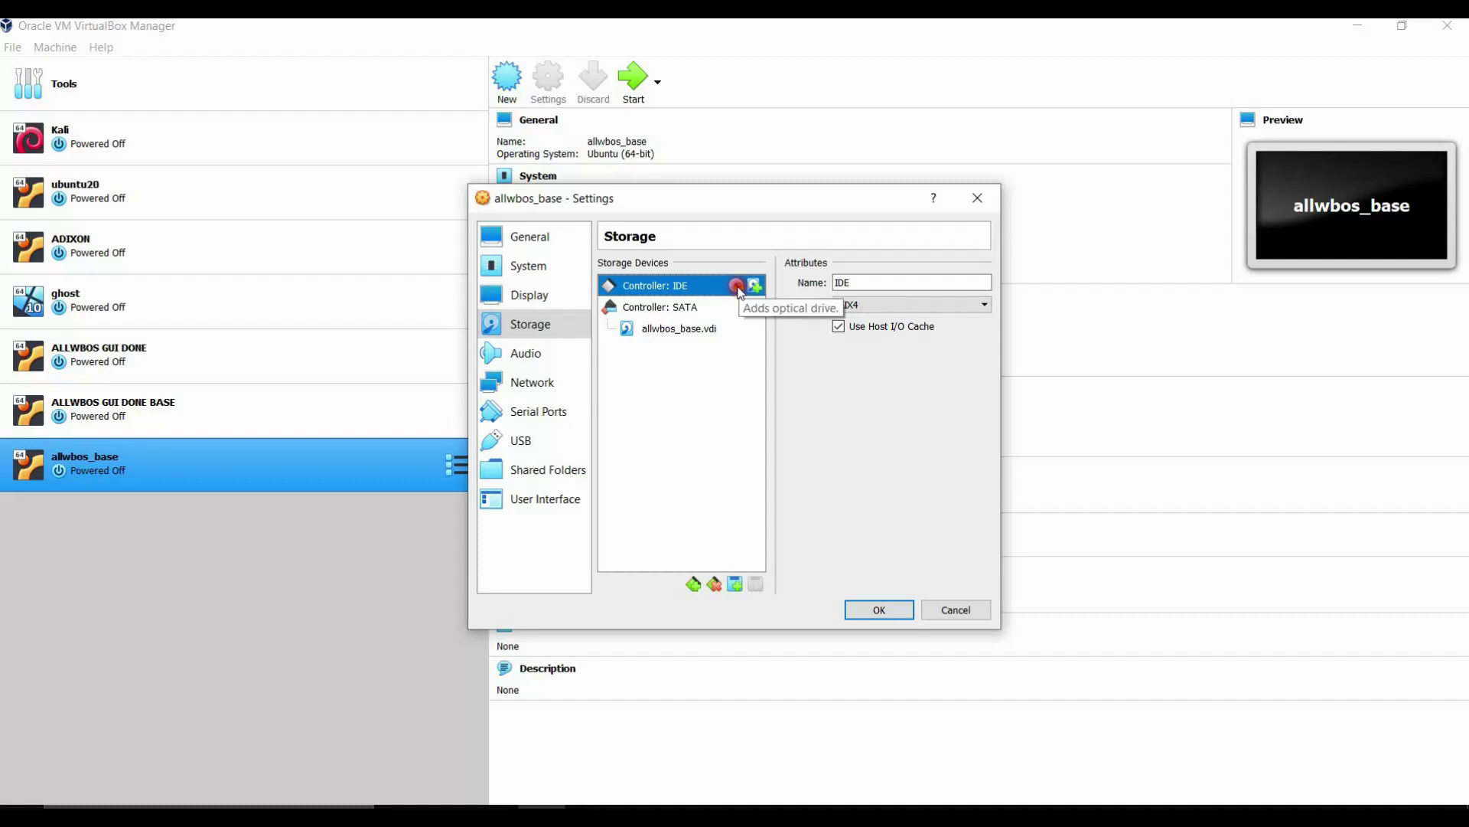
click(738, 287)
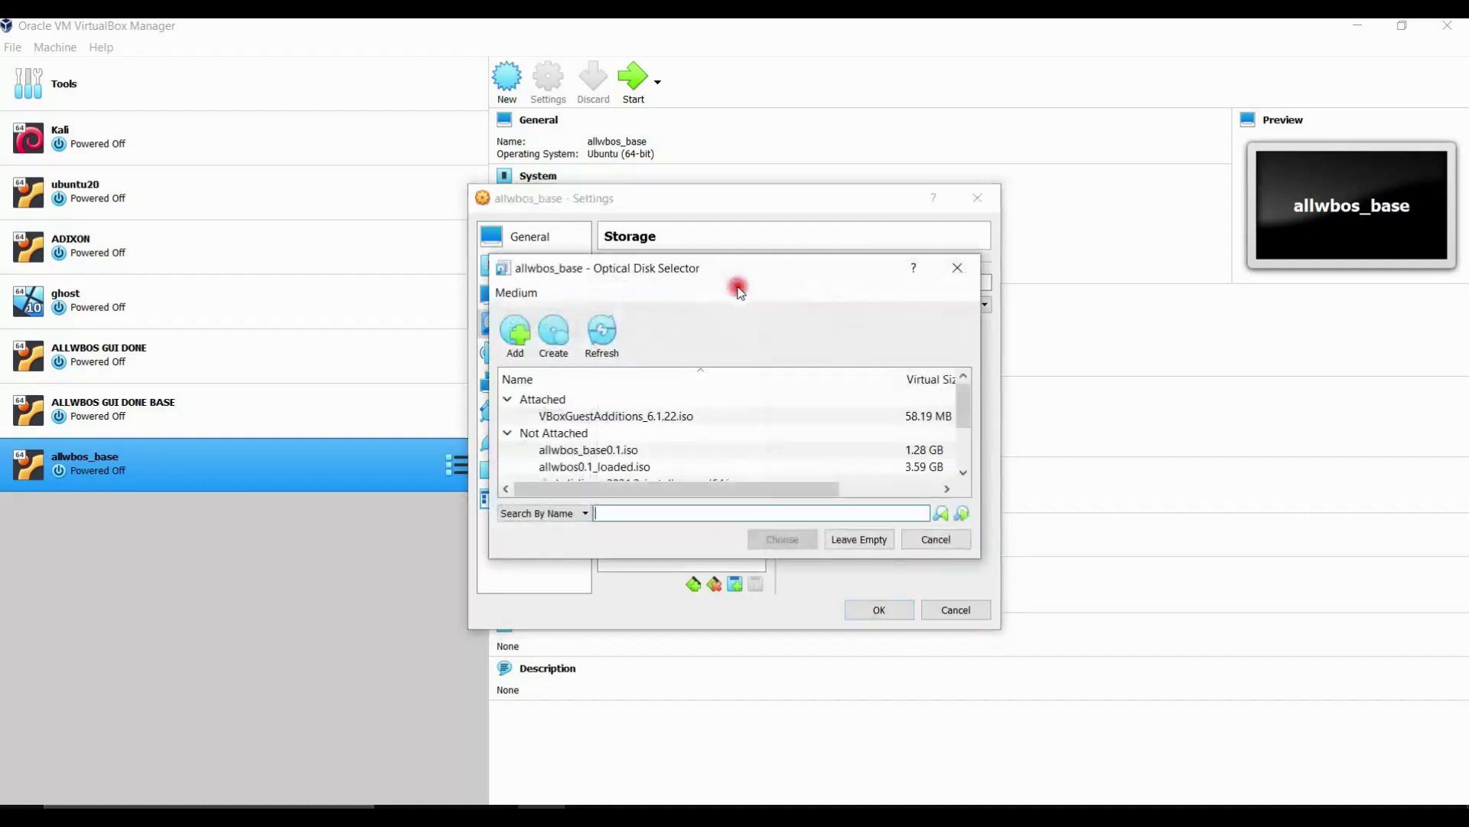
click(515, 333)
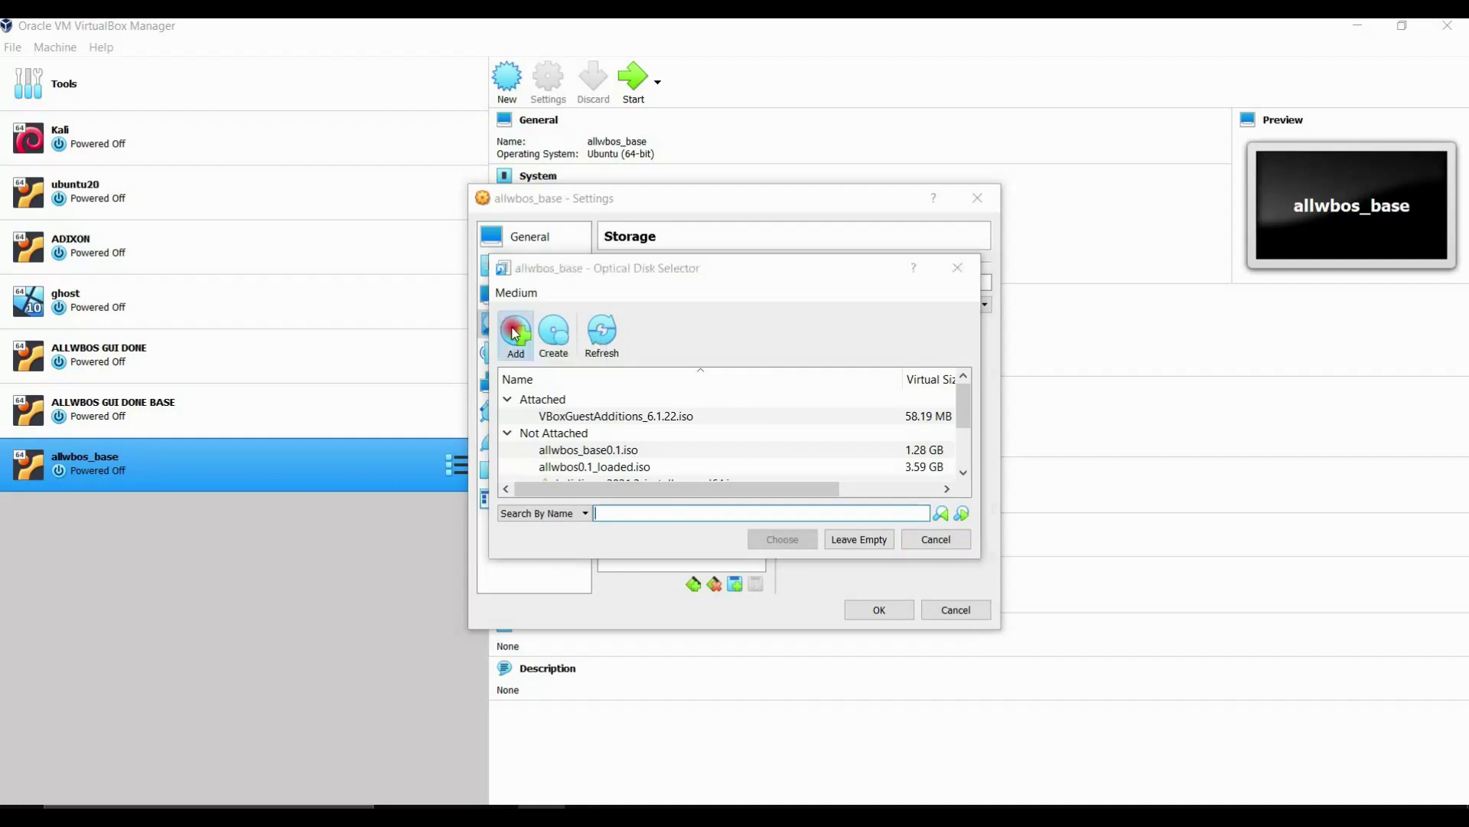
click(574, 599)
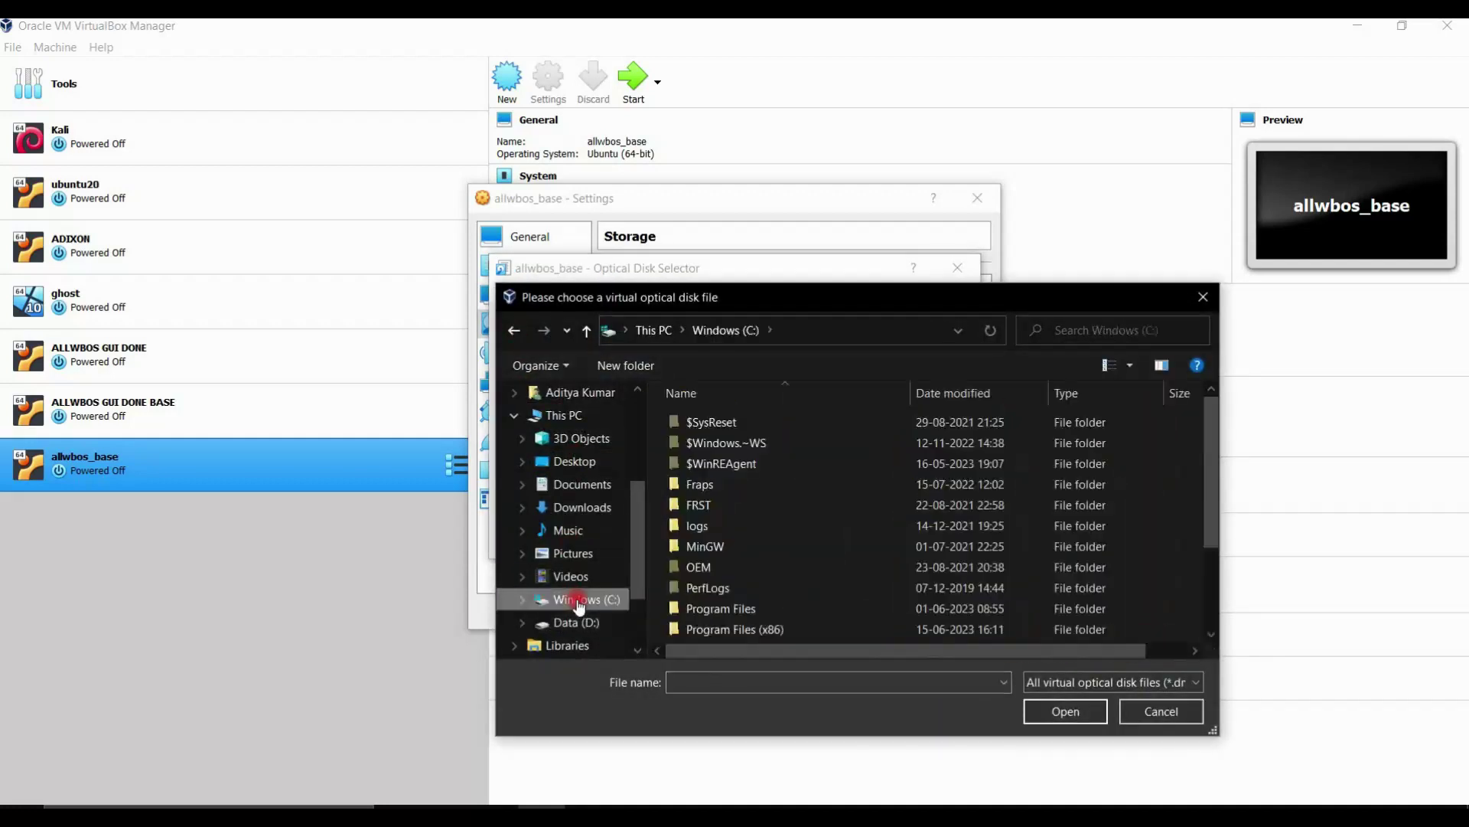
scroll(710, 520, down, 3)
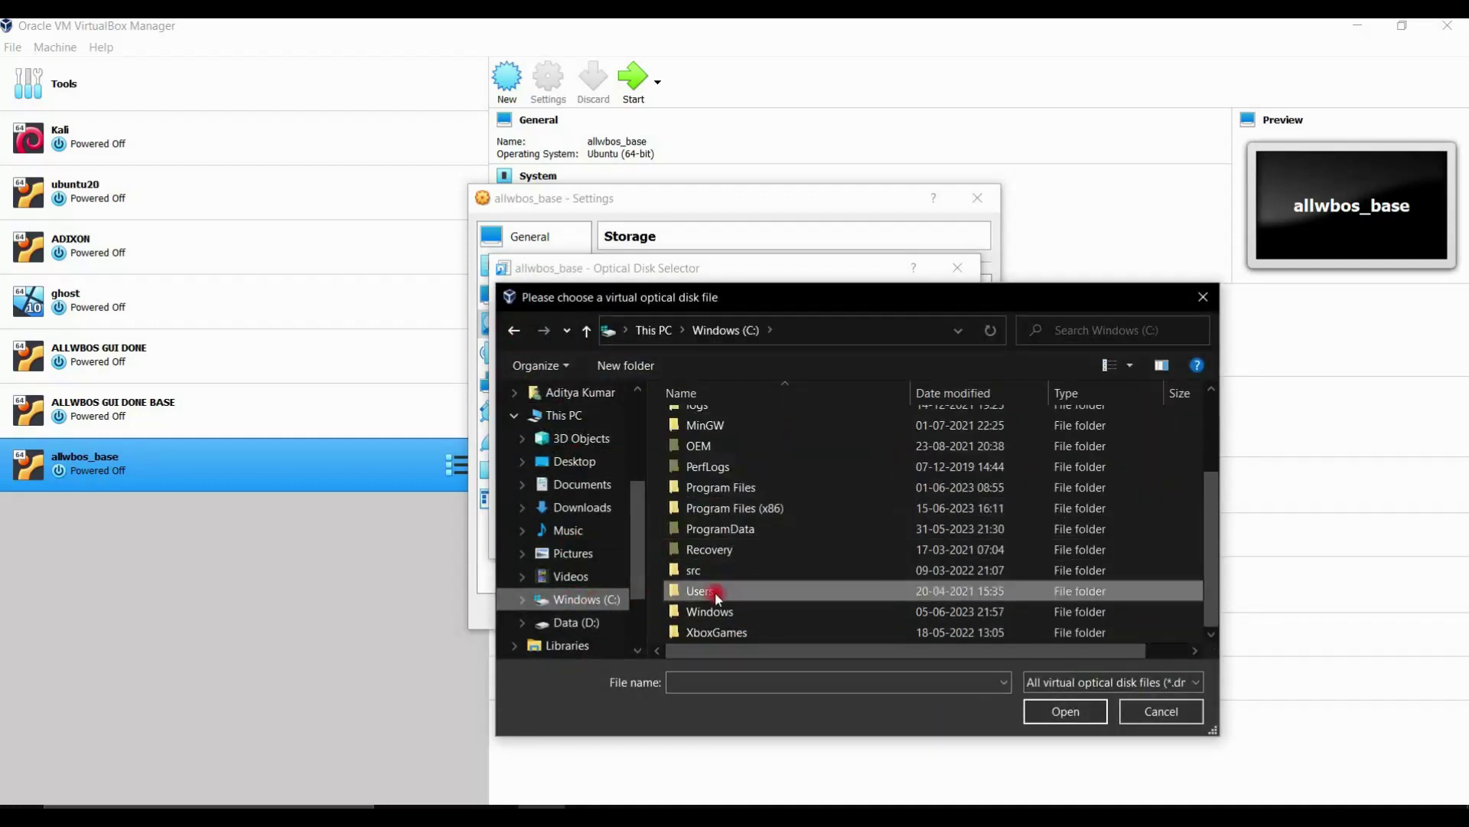
double_click(715, 591)
click(696, 421)
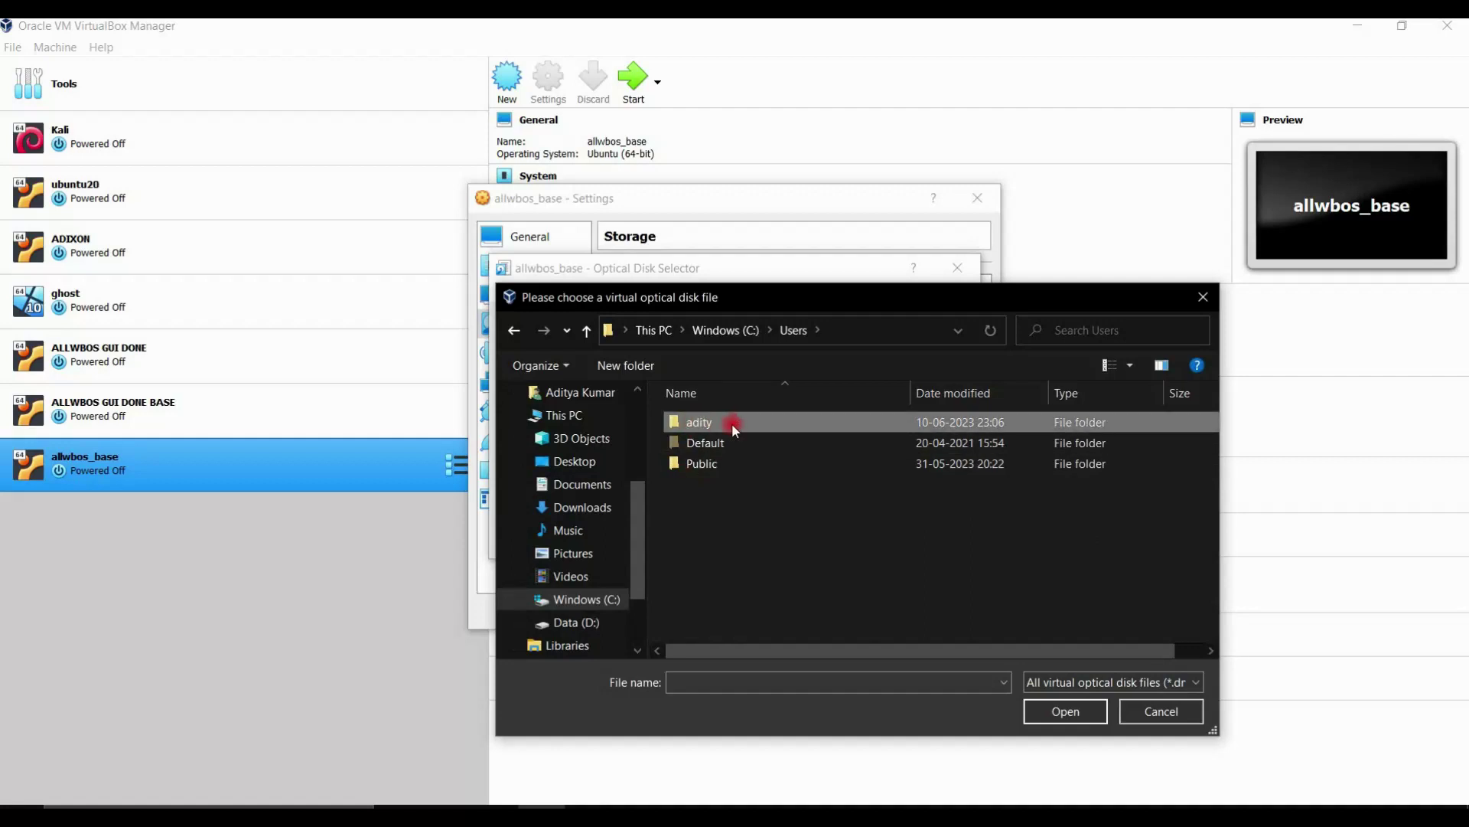
double_click(732, 424)
scroll(734, 531, down, 7)
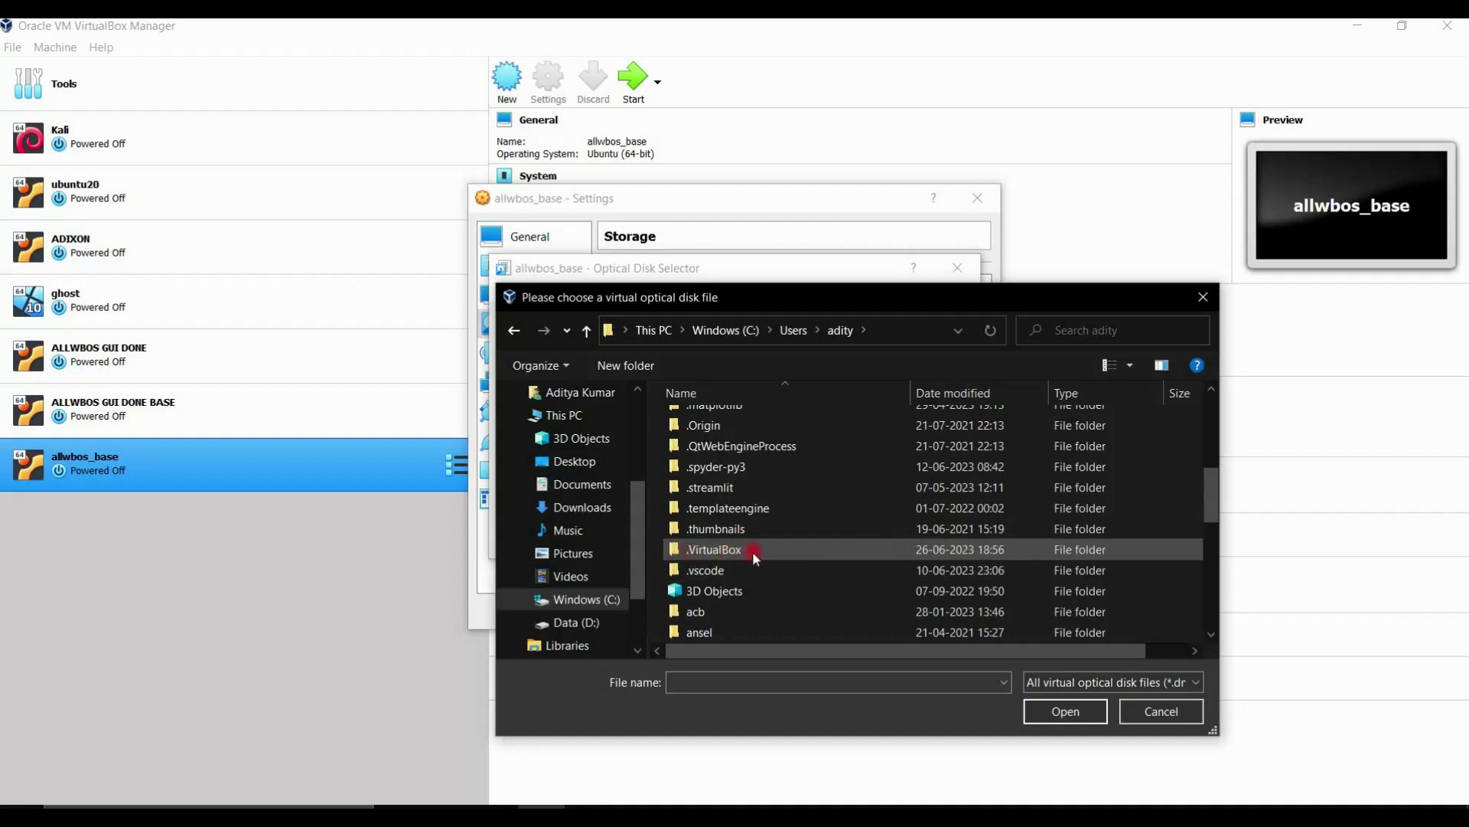
double_click(704, 548)
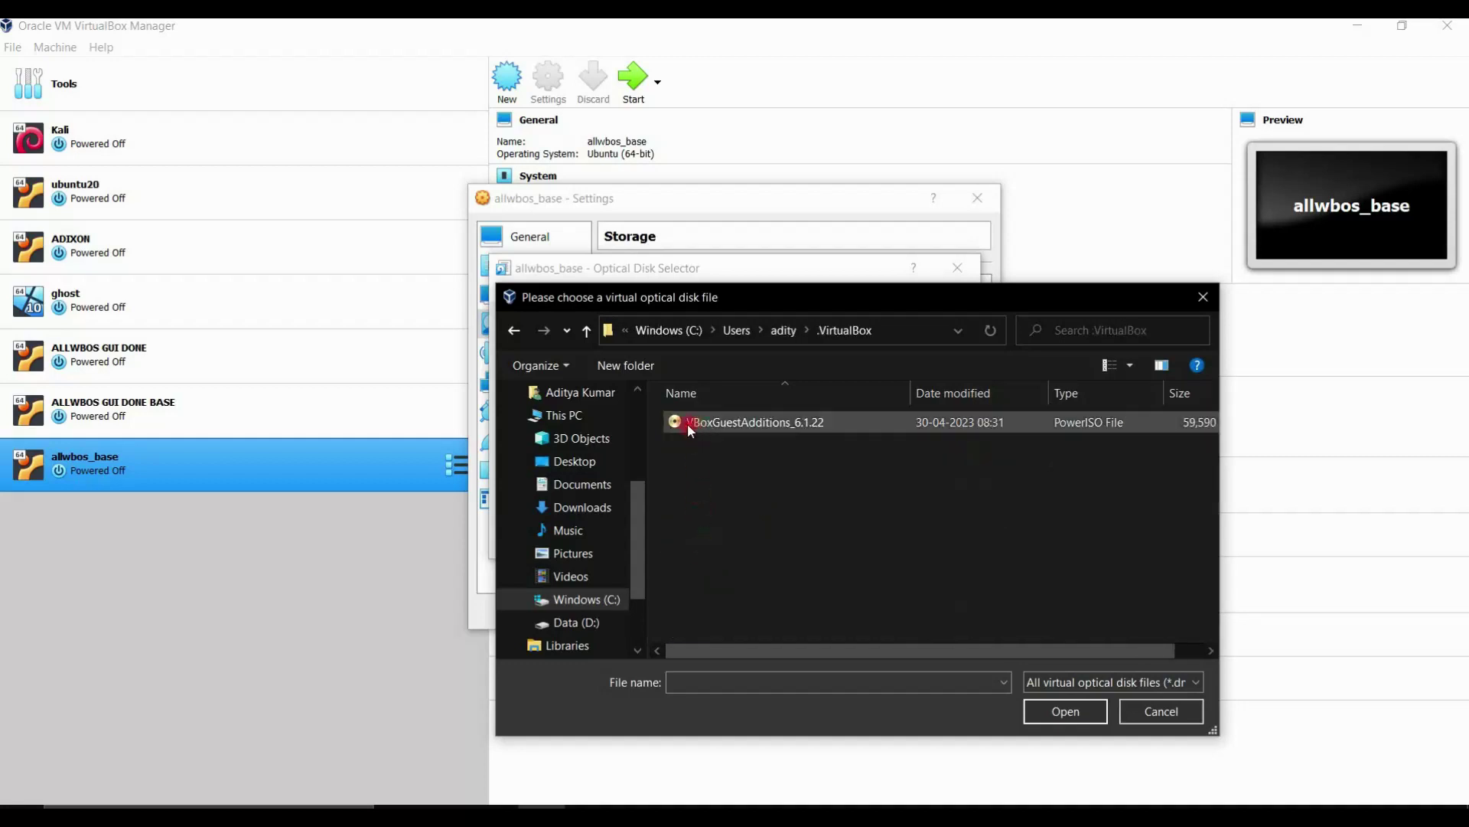
Attach the VBoxGuestAdditions_6.1.22 disk image to the new optical drive and save the machine's settings
click(780, 424)
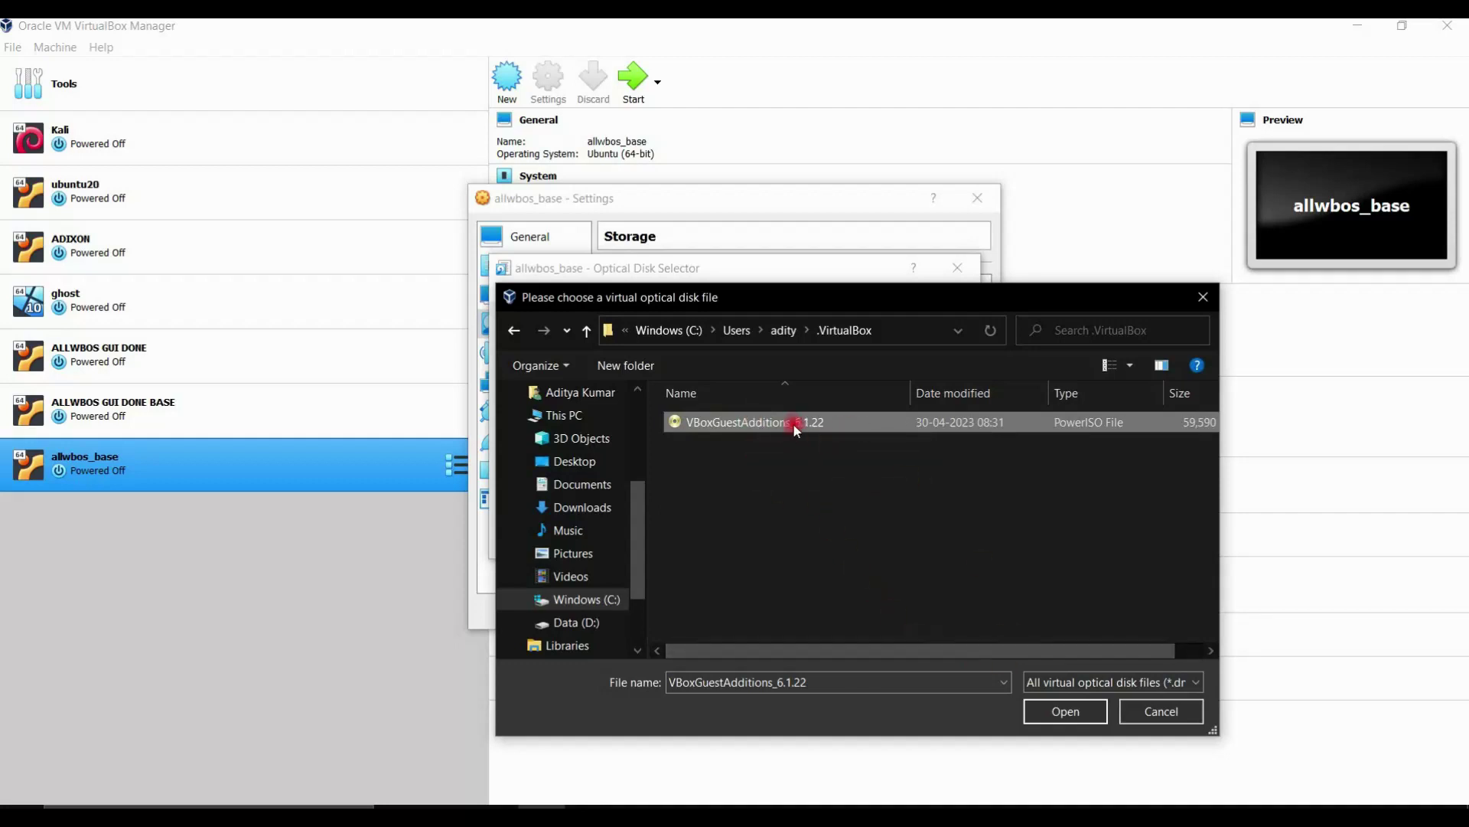
click(1070, 711)
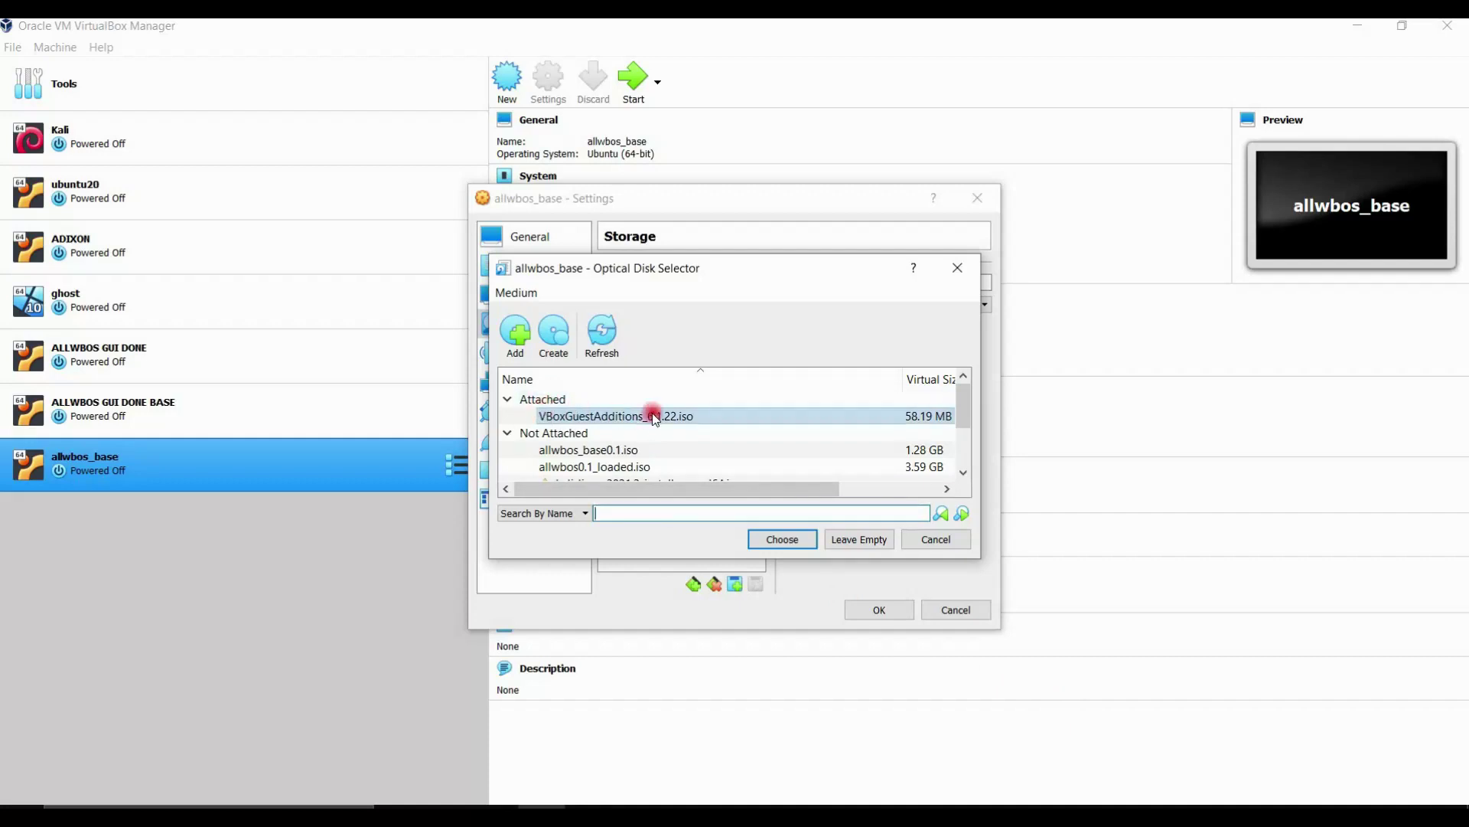
click(790, 546)
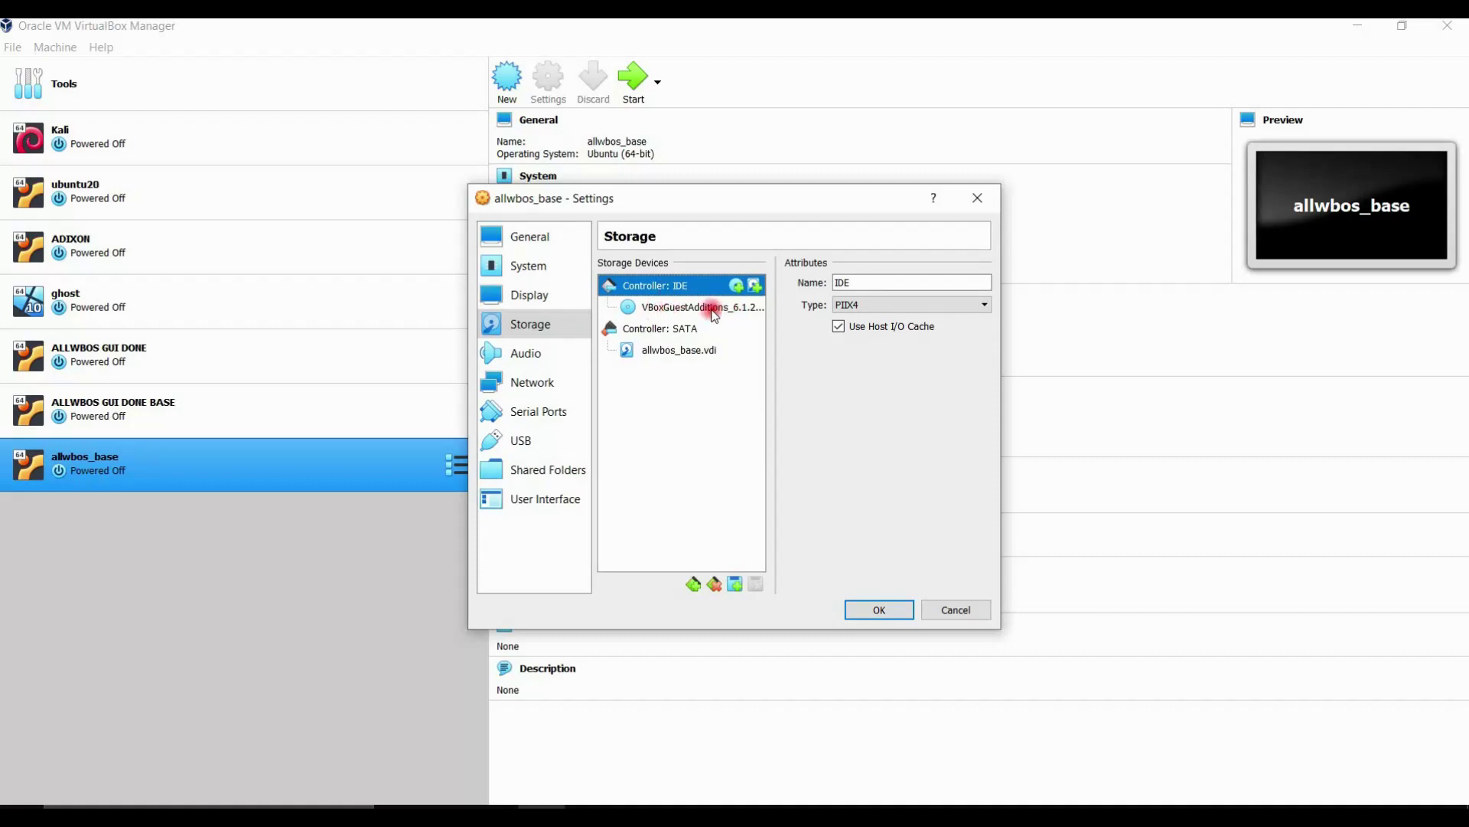
click(880, 609)
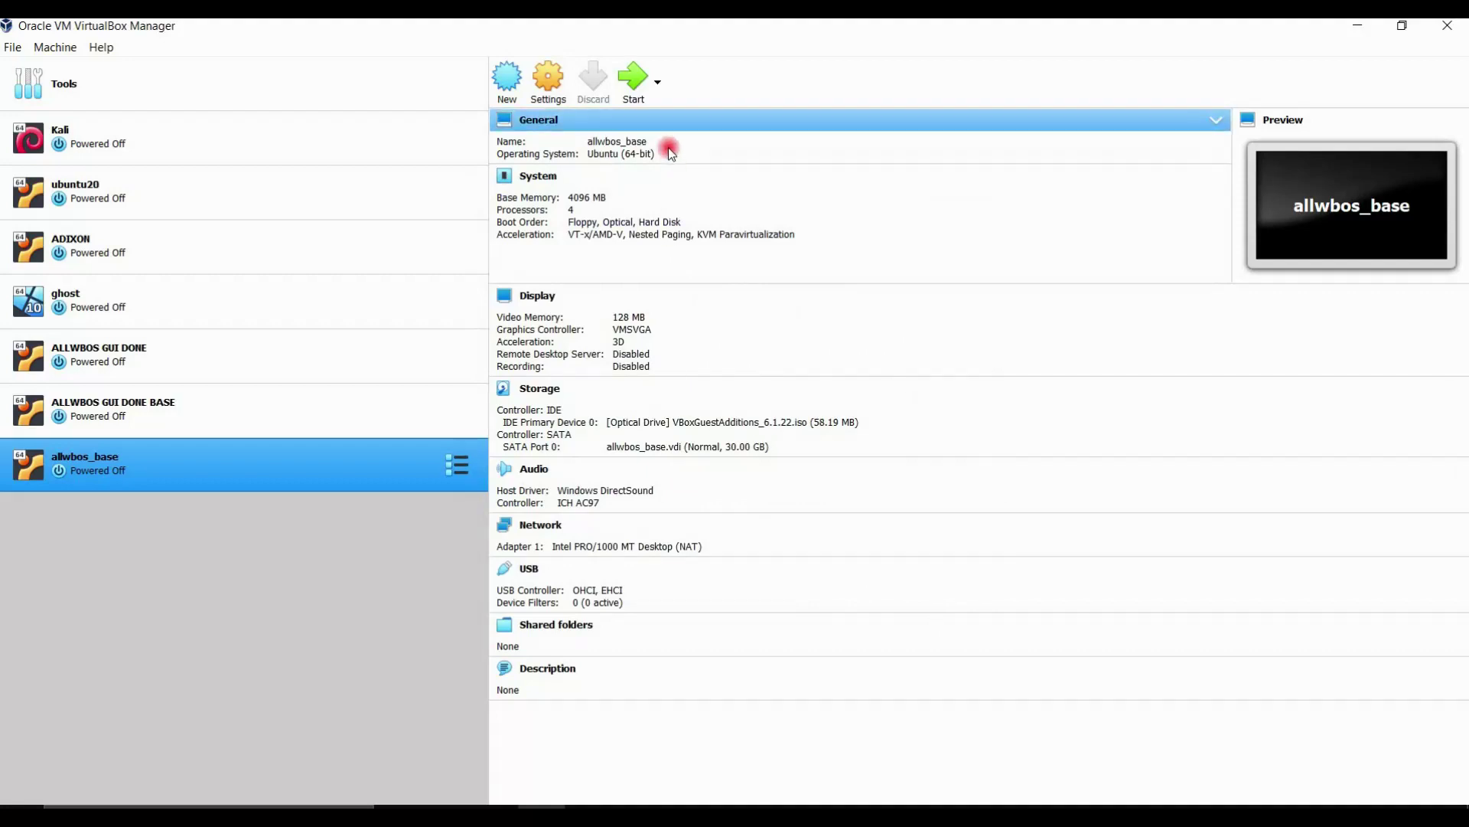
Launch the allwbos_base machine with a normal start and log in with the account password
click(657, 81)
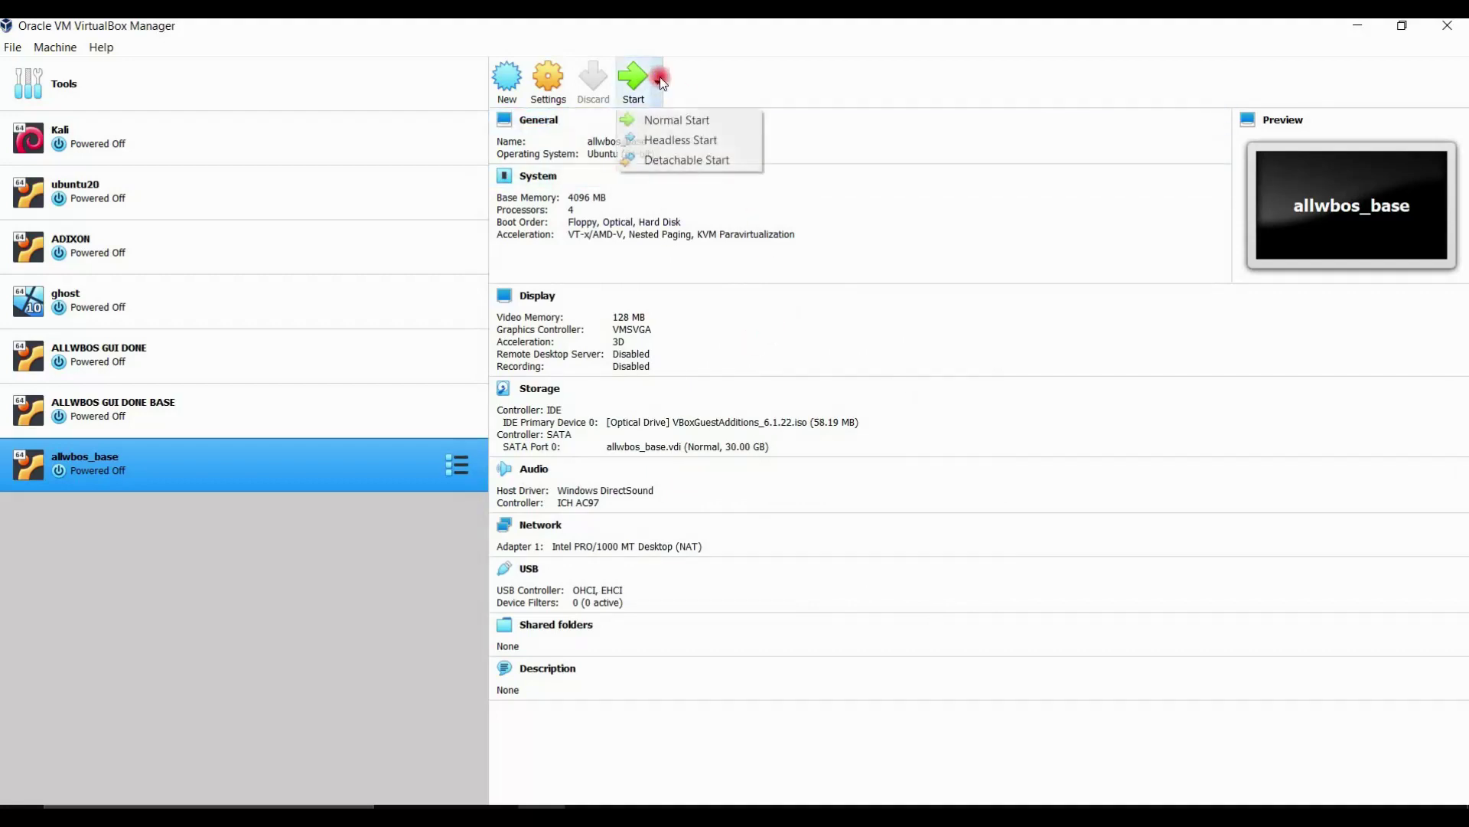
click(671, 120)
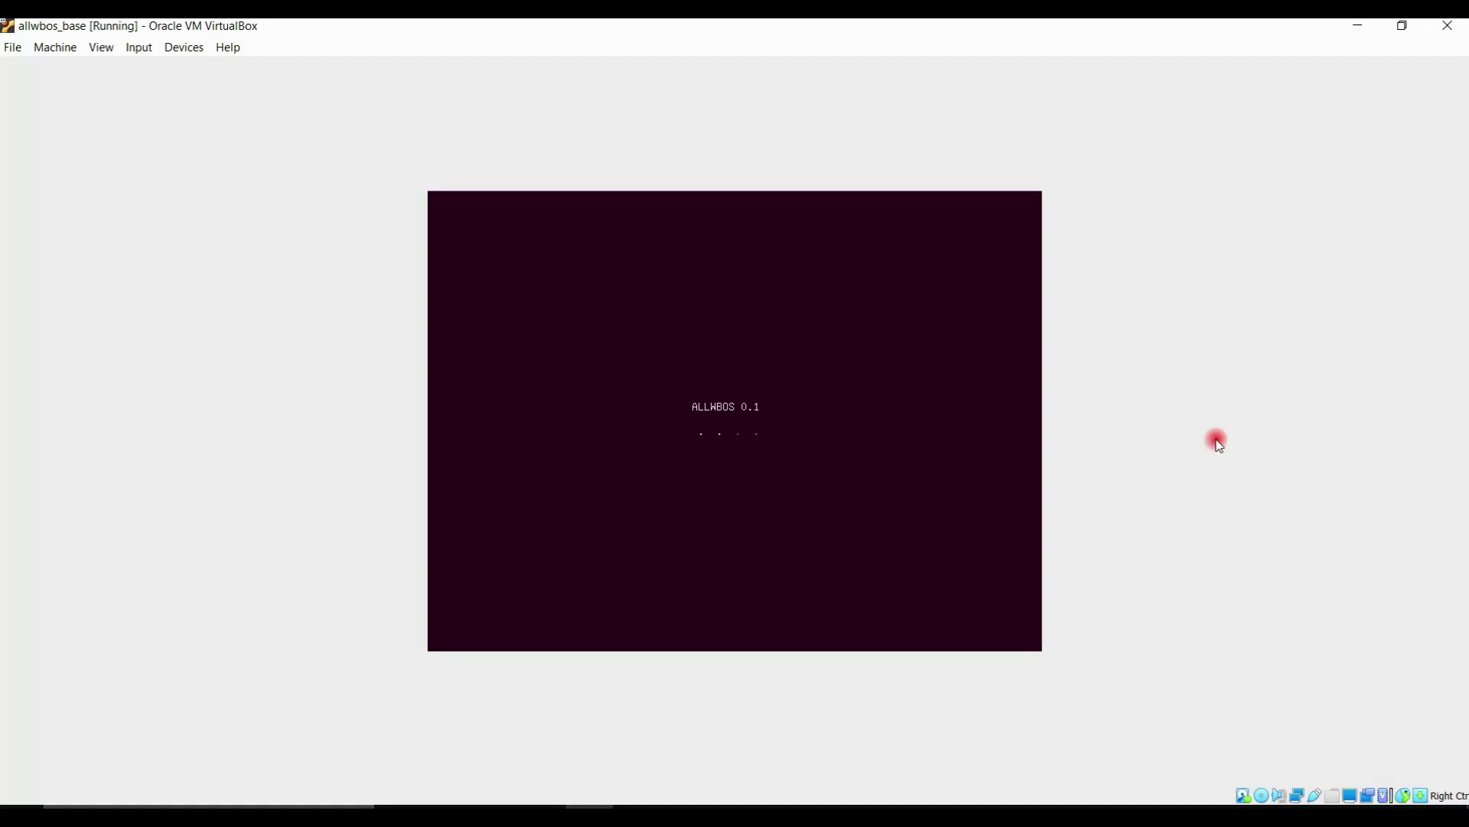
click(570, 444)
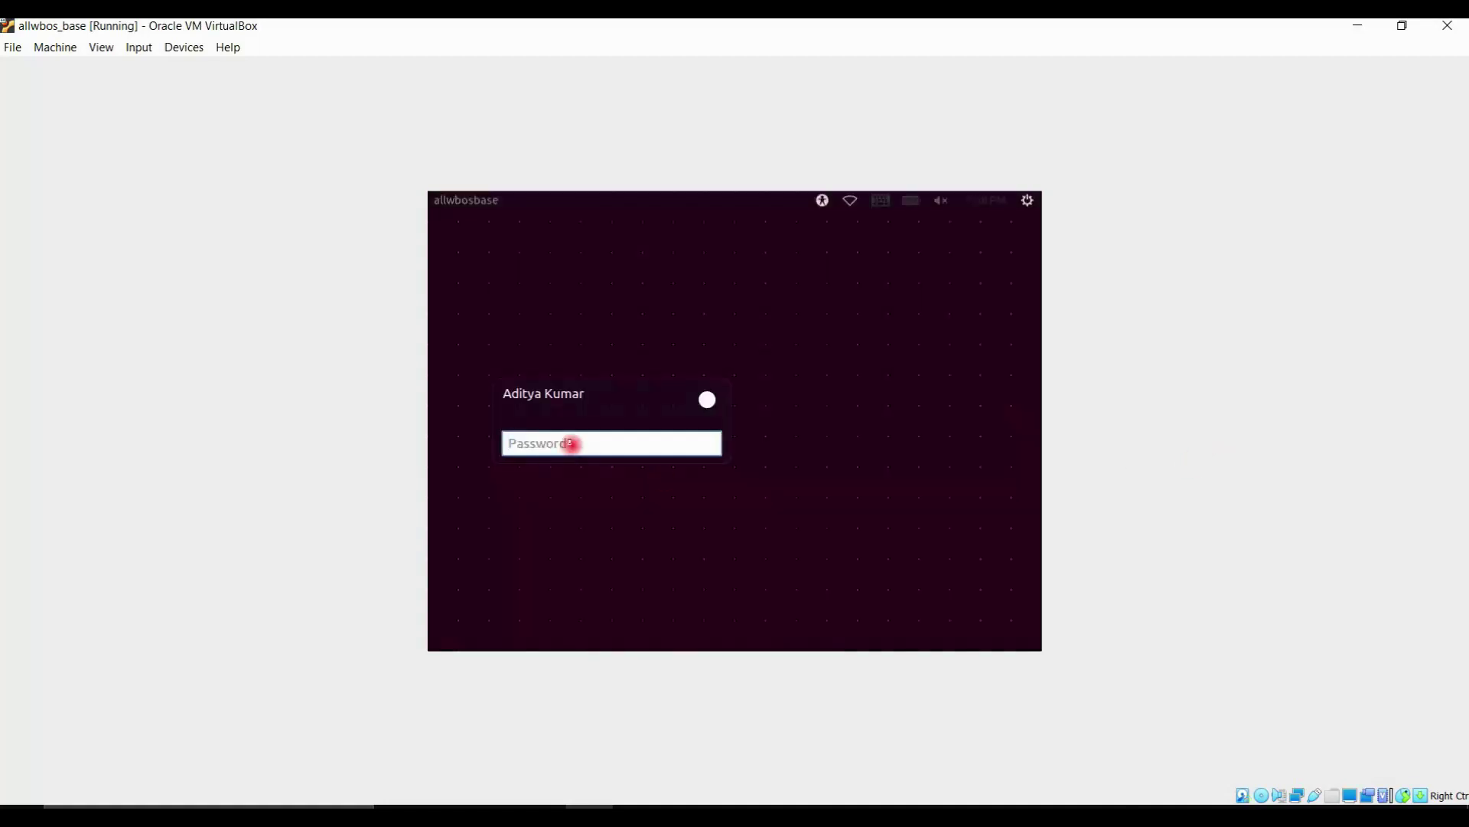
text(••••••••)
key(Return)
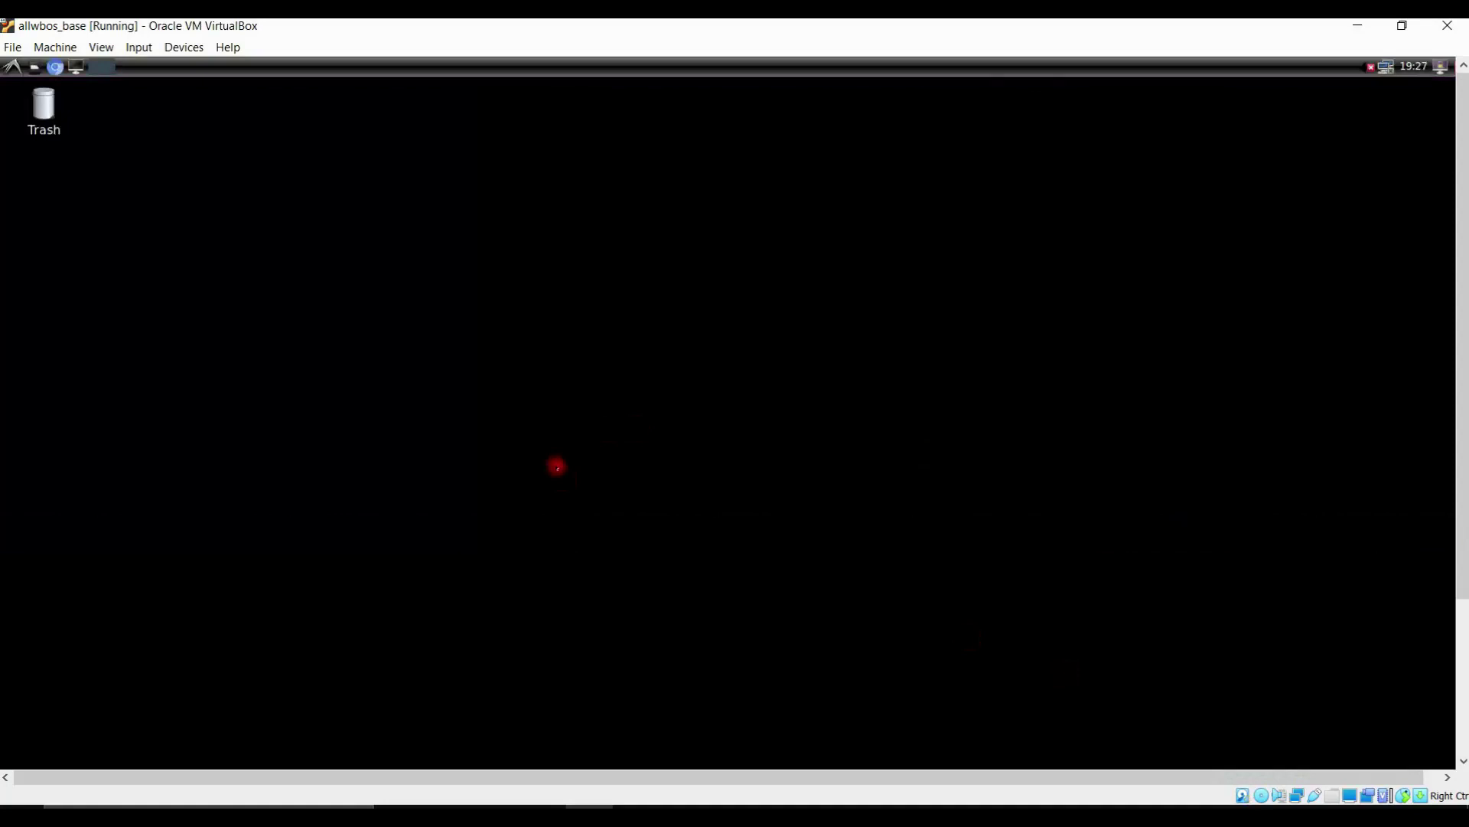
Open a terminal in the guest and switch to the root user with sudo su, entering the account password
click(77, 66)
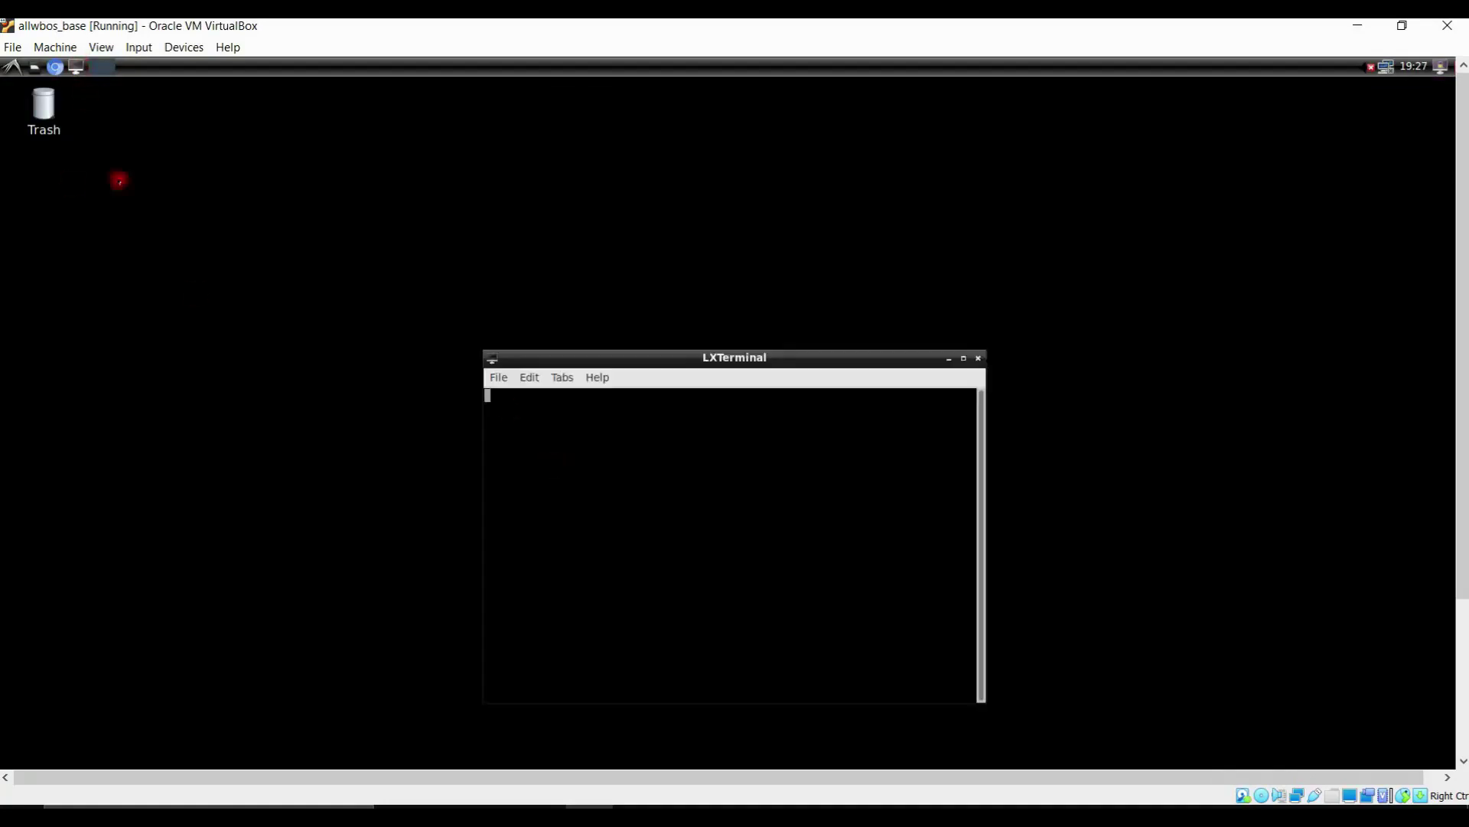
drag(581, 357, 540, 307)
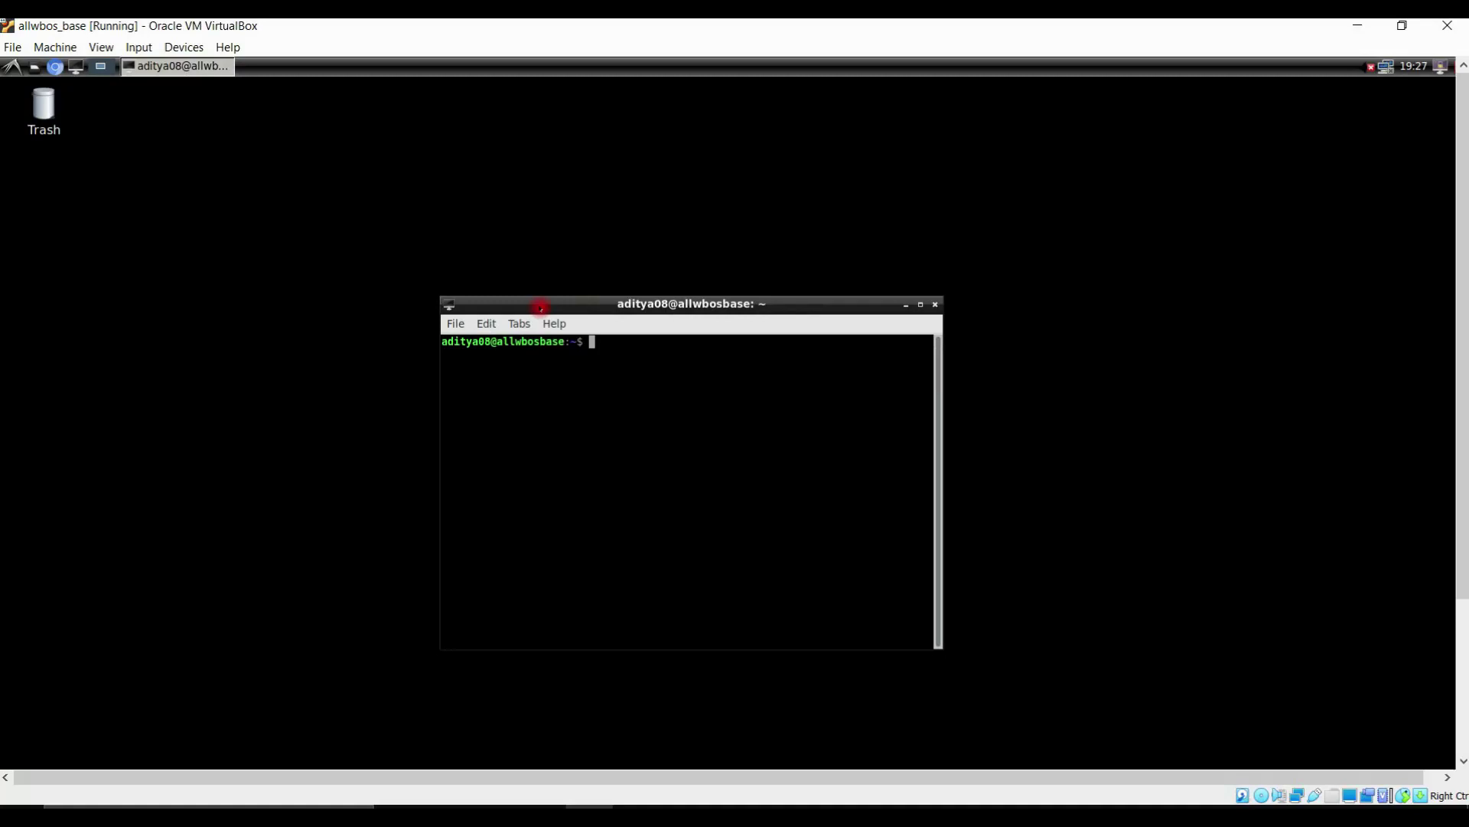
text(sudo su)
key(Return)
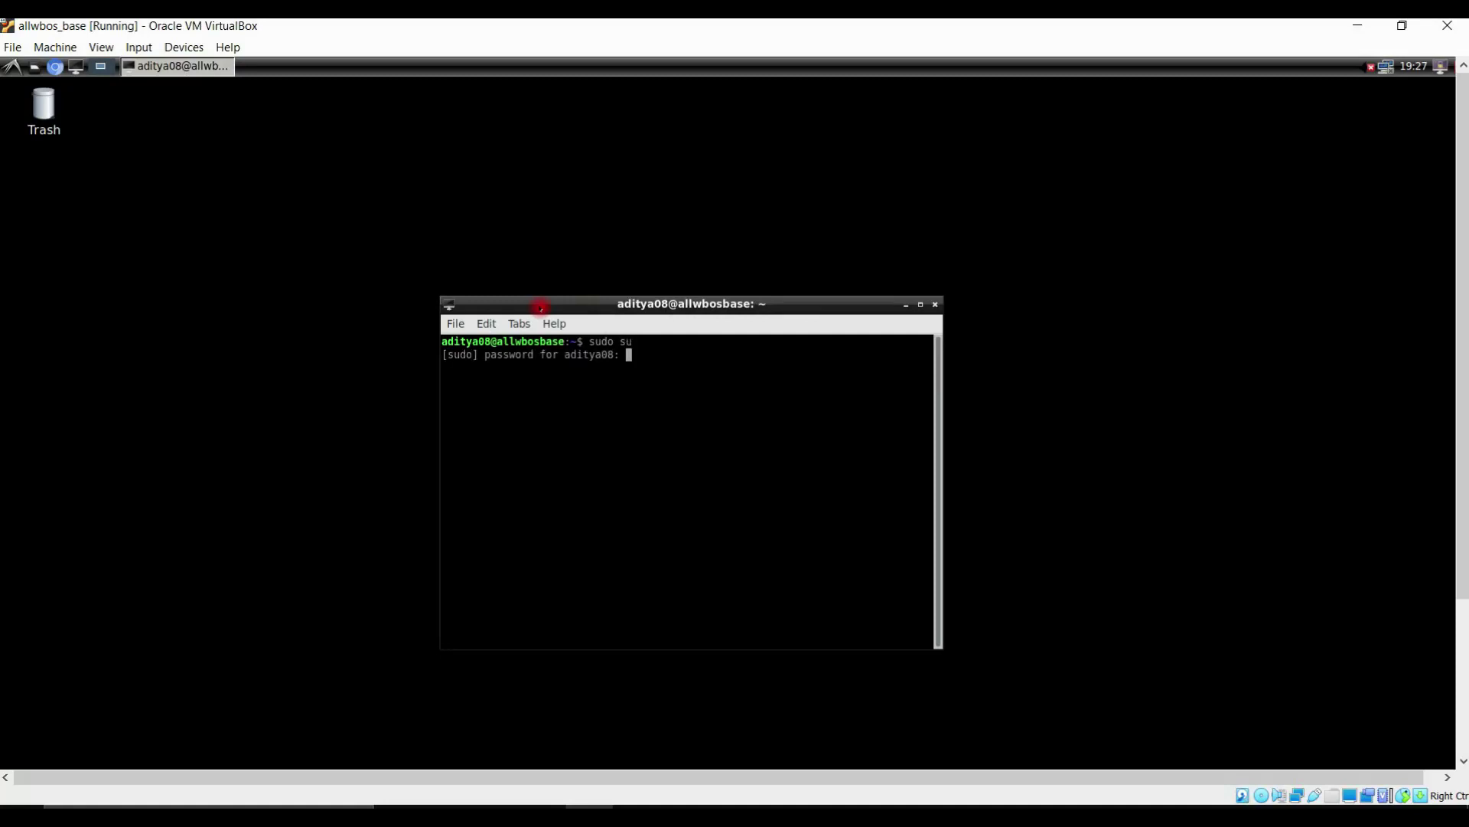
key(Return)
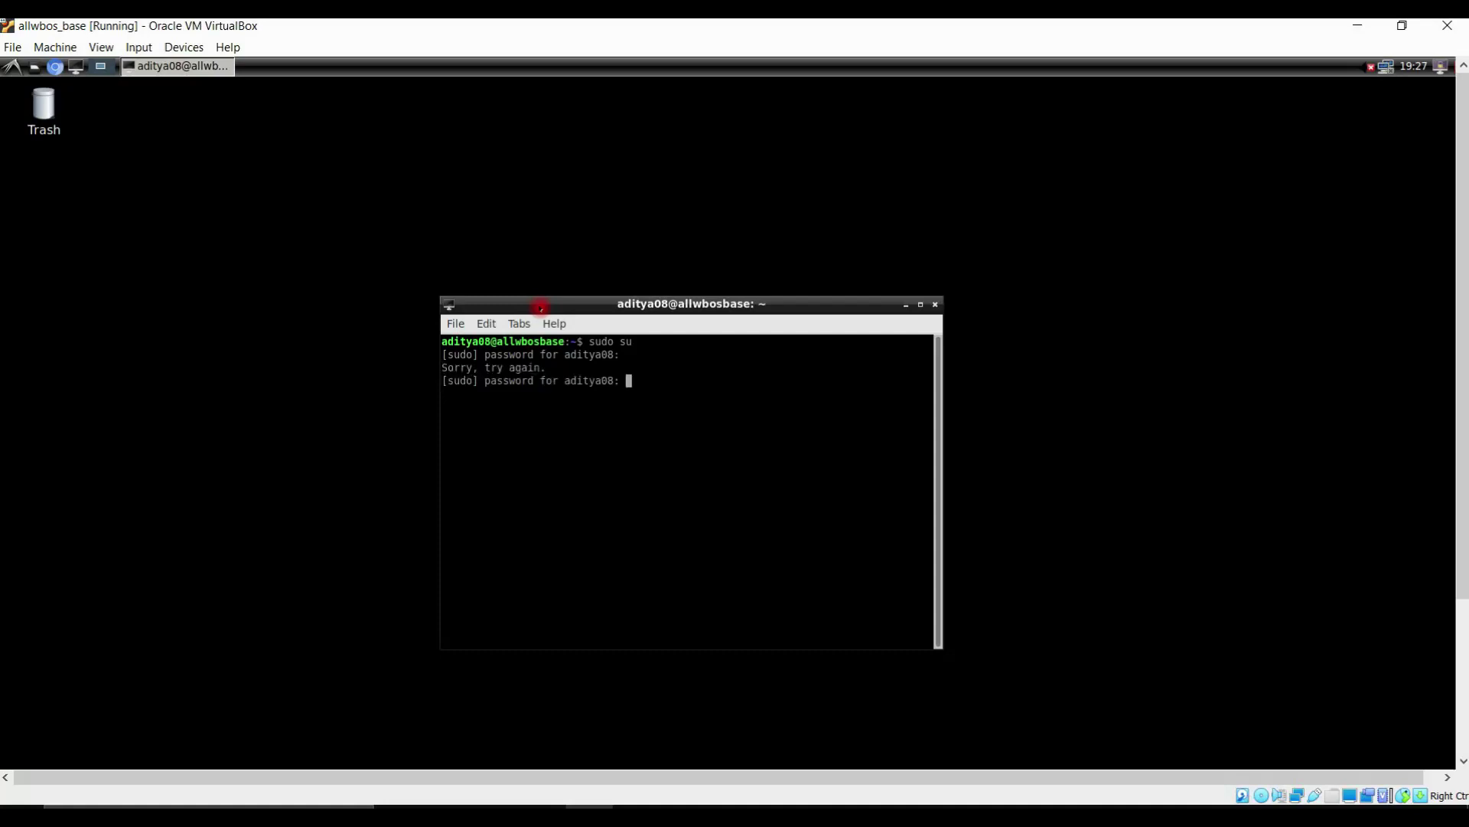
key(Return)
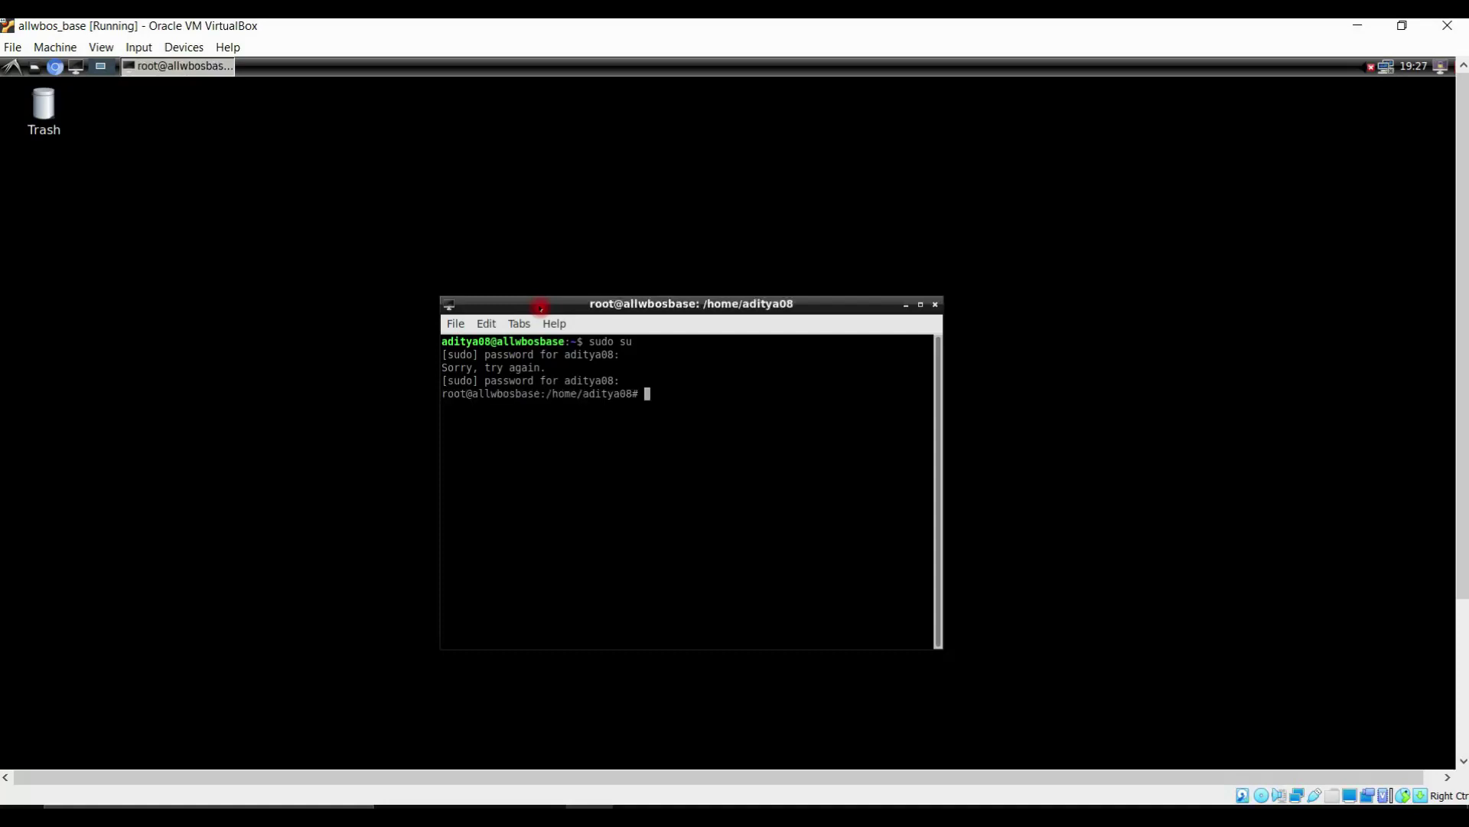
Clear the terminal, then change to the root directory with cd / and list its contents with ls
text(clear)
key(Return)
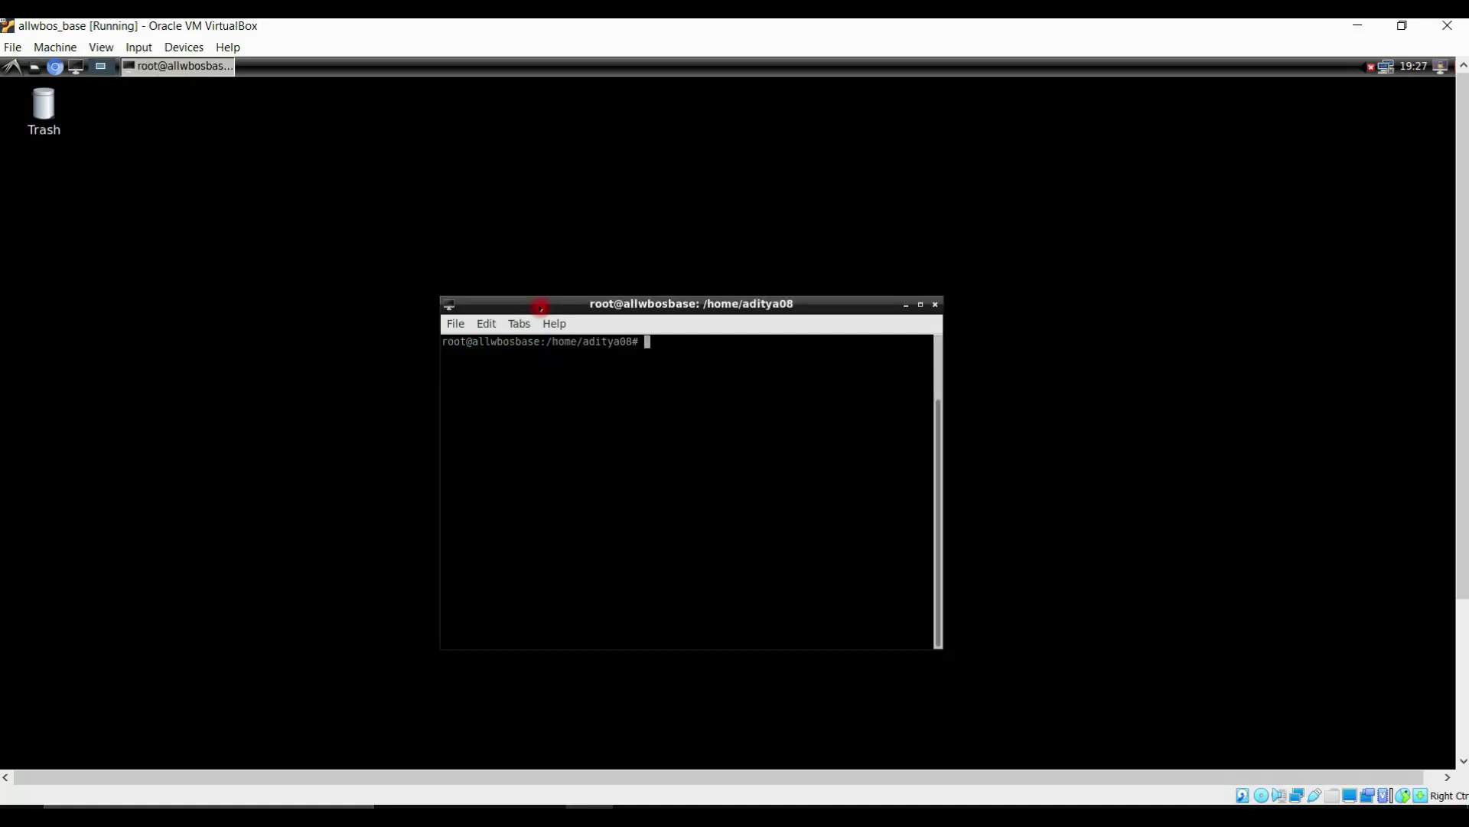
text(cd /)
key(Return)
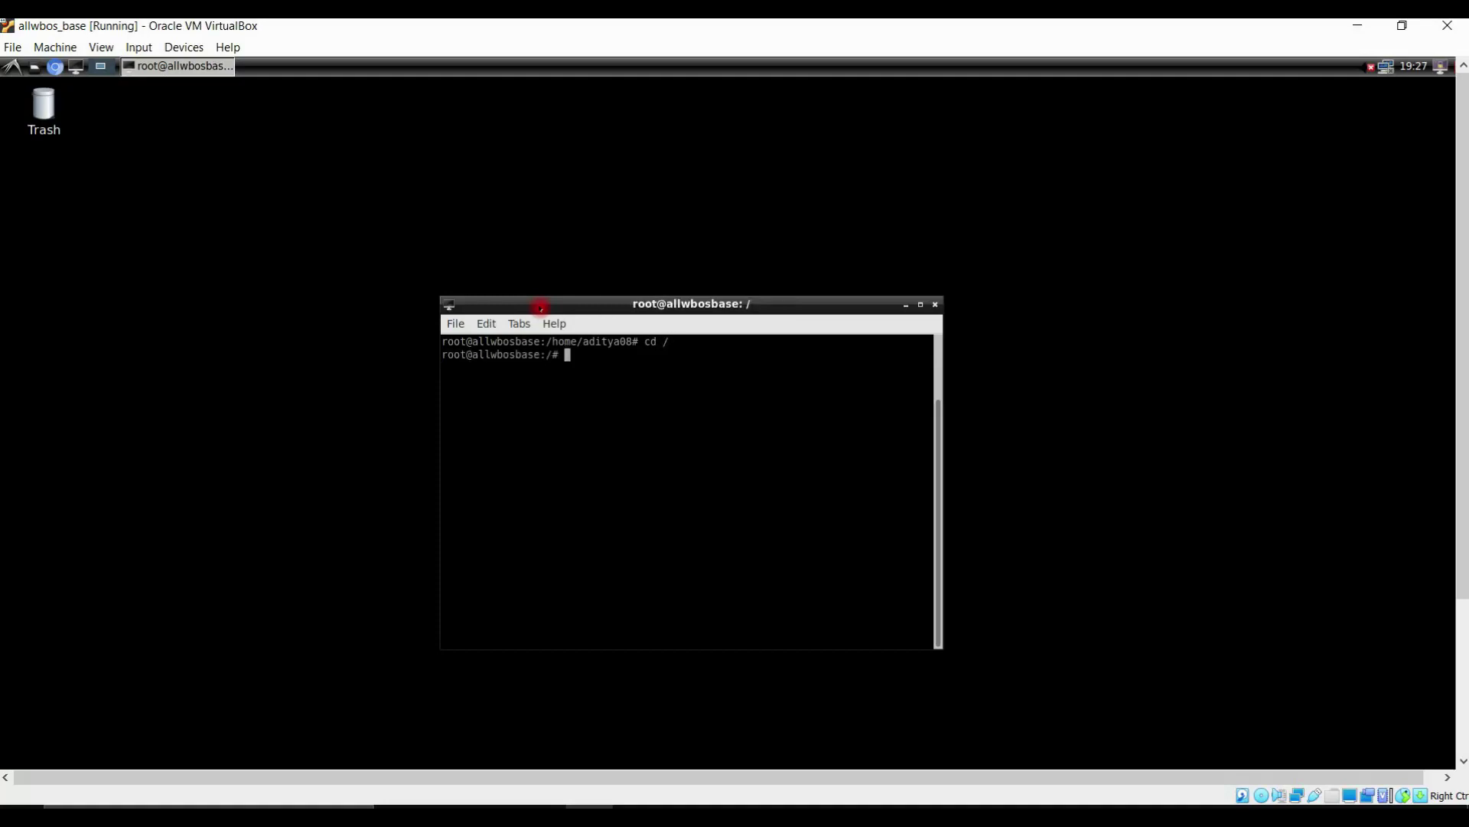
text(ls)
key(Return)
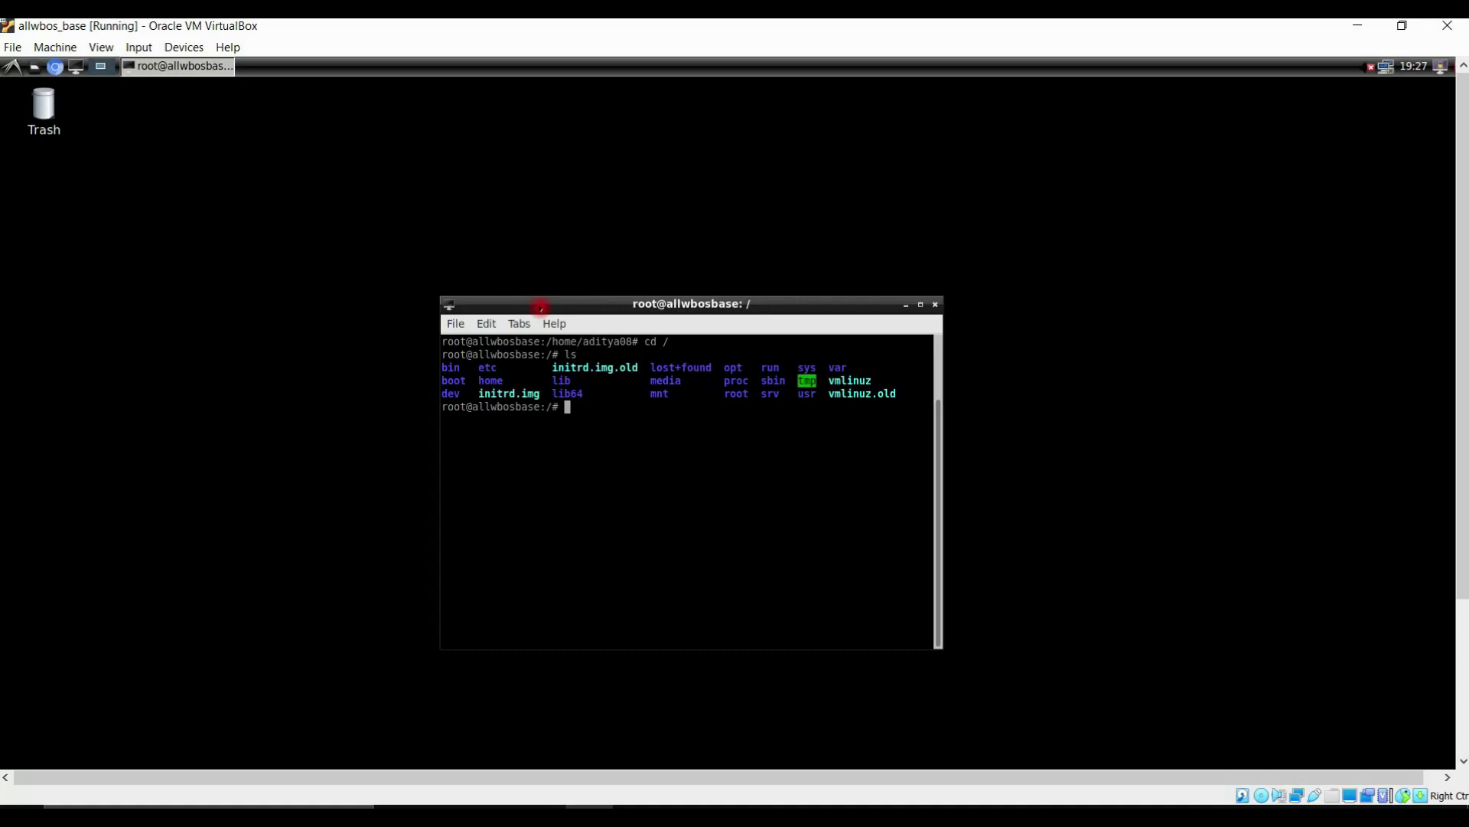
Create the directory /mnt/cdrom and mount the optical drive there with mount /dev/cdrom /mnt/cdrom
text(mkdir /mnt/cdrom)
key(Return)
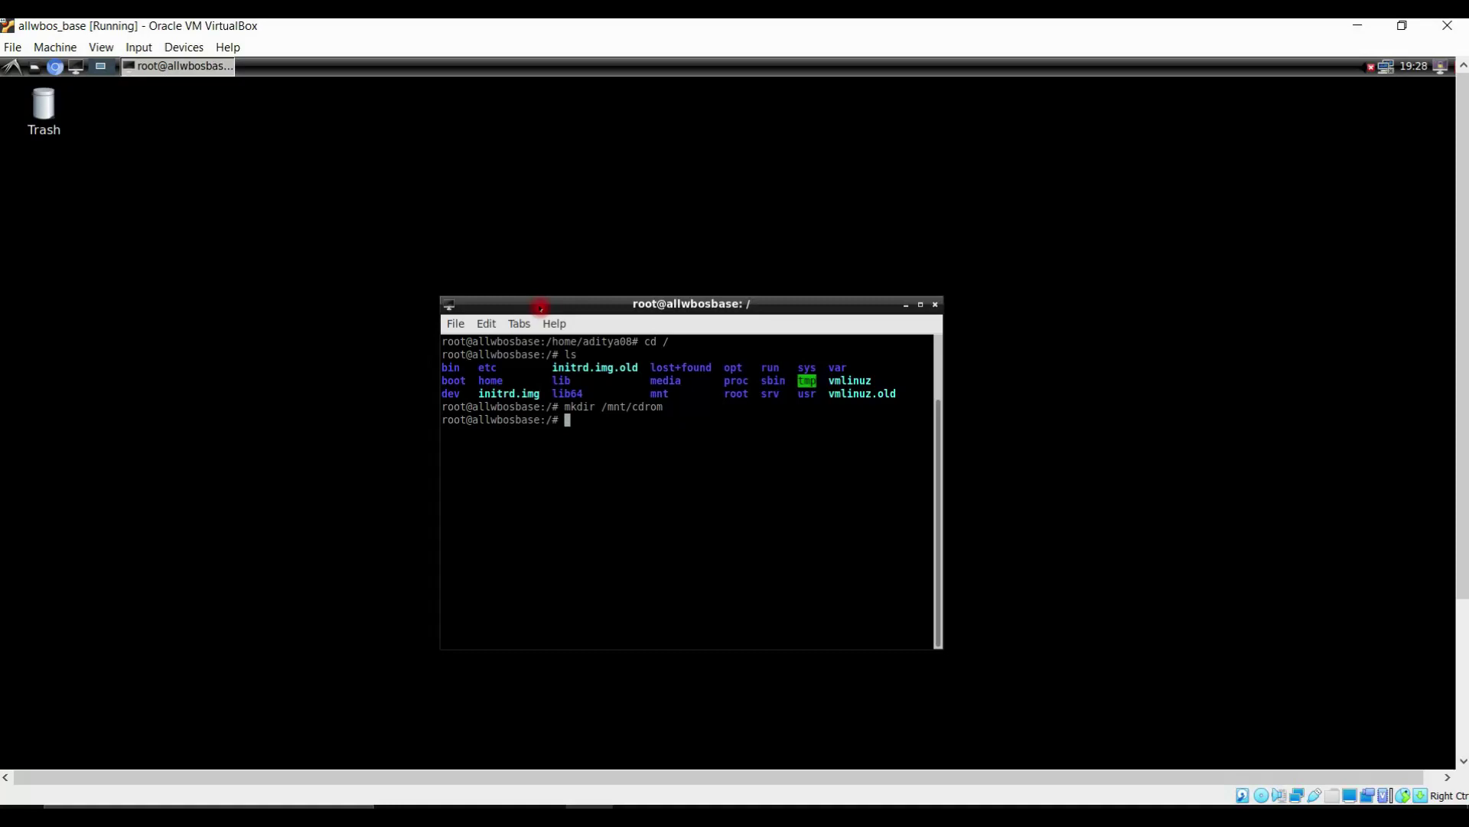
text(mount /dev/cdrom /mnt/cdrom)
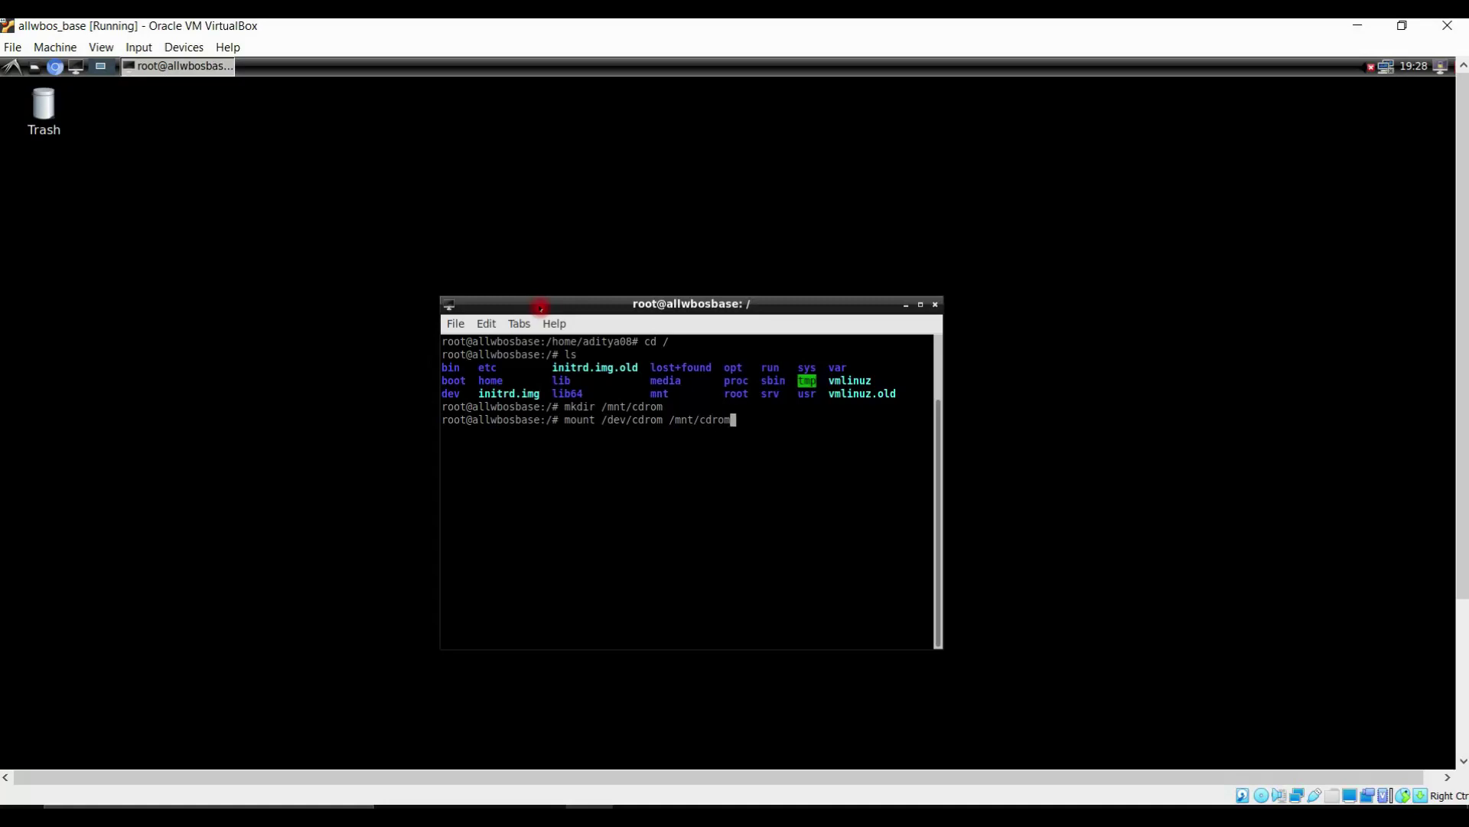
key(Return)
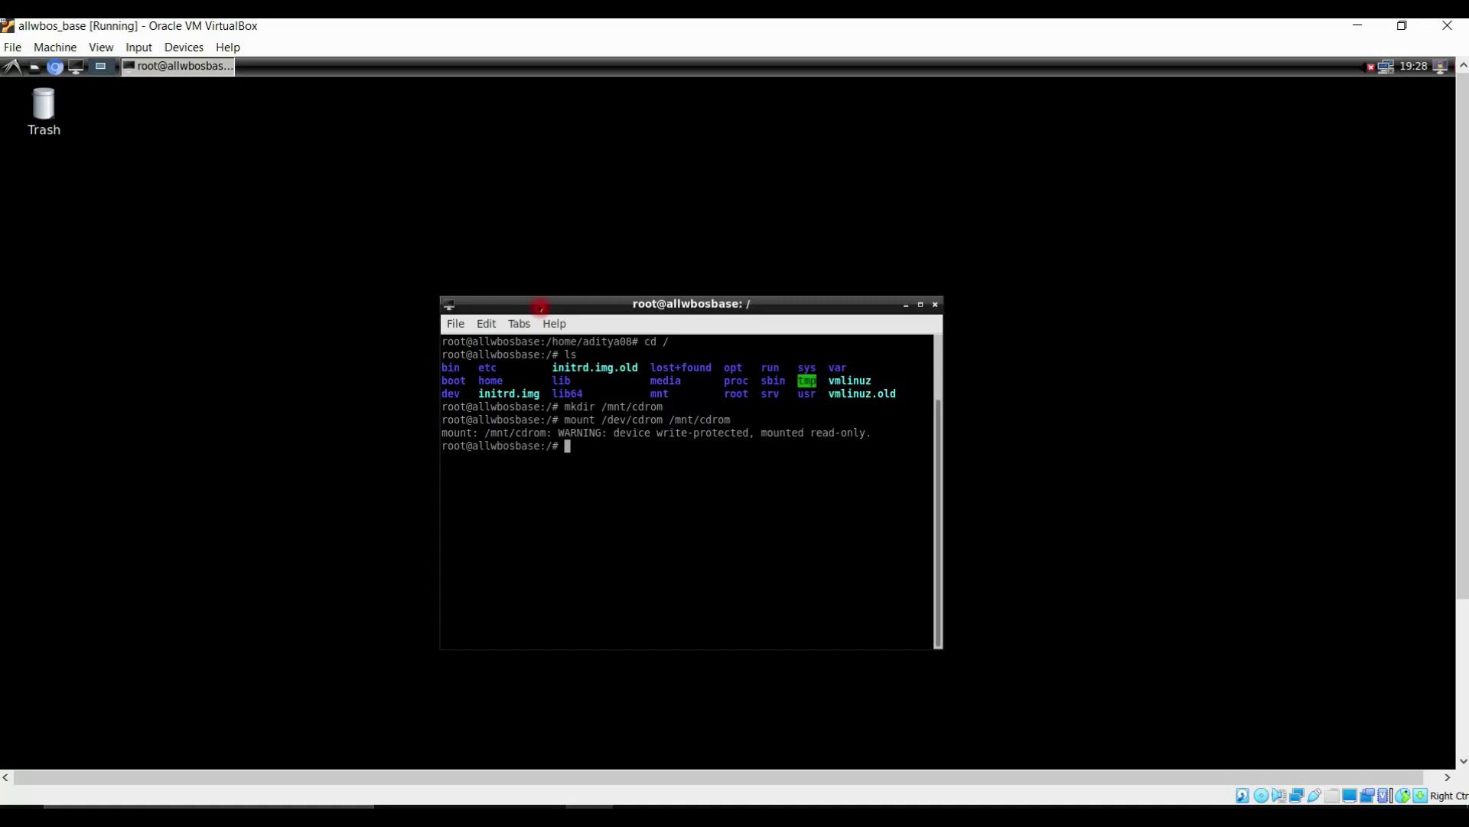
Change to the /mnt/cdrom directory and list the files on the mounted disk
text(cd /)
text(mnt/cdrom)
key(Return)
text(ls)
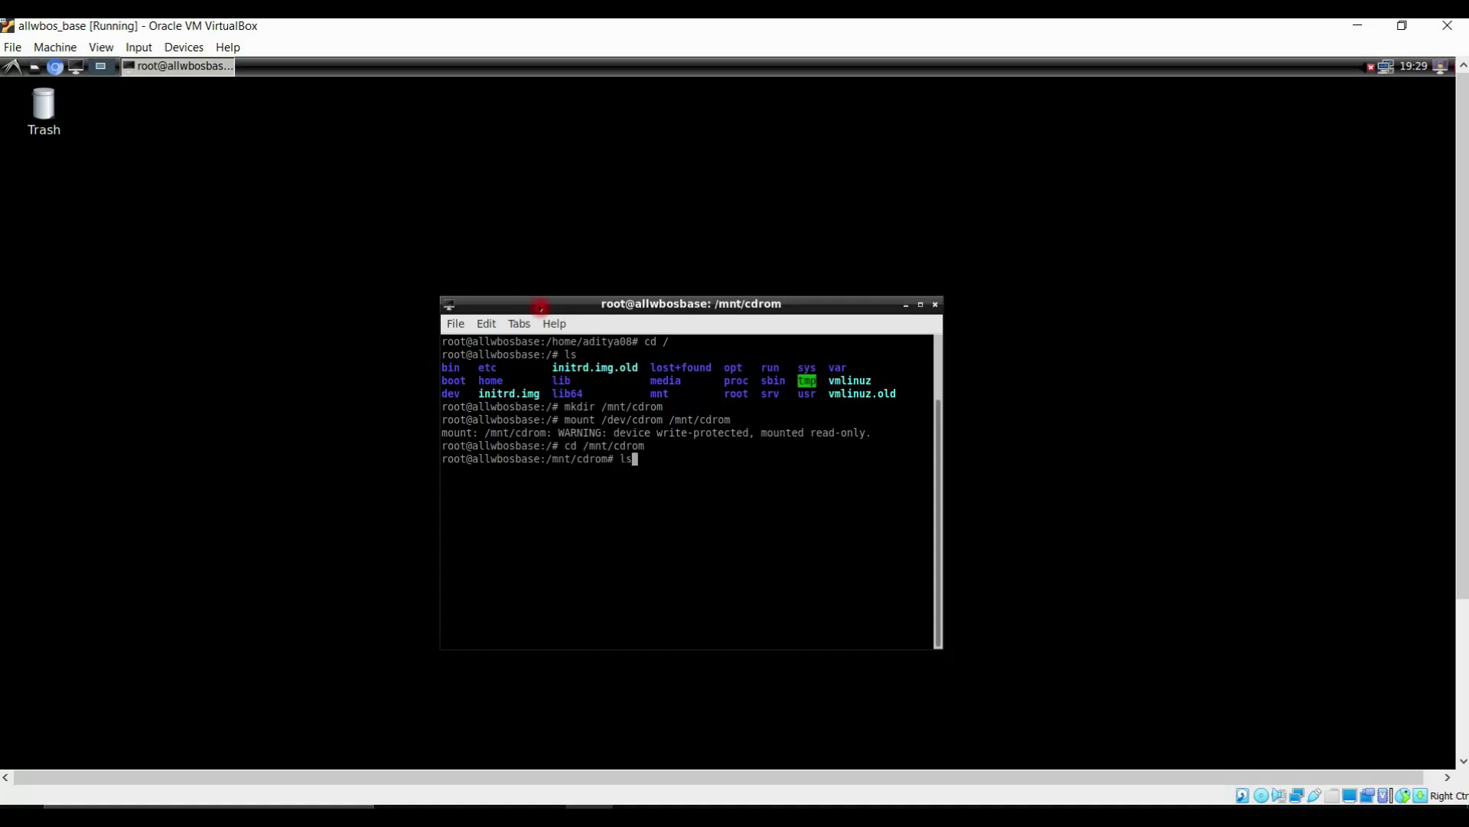
key(Return)
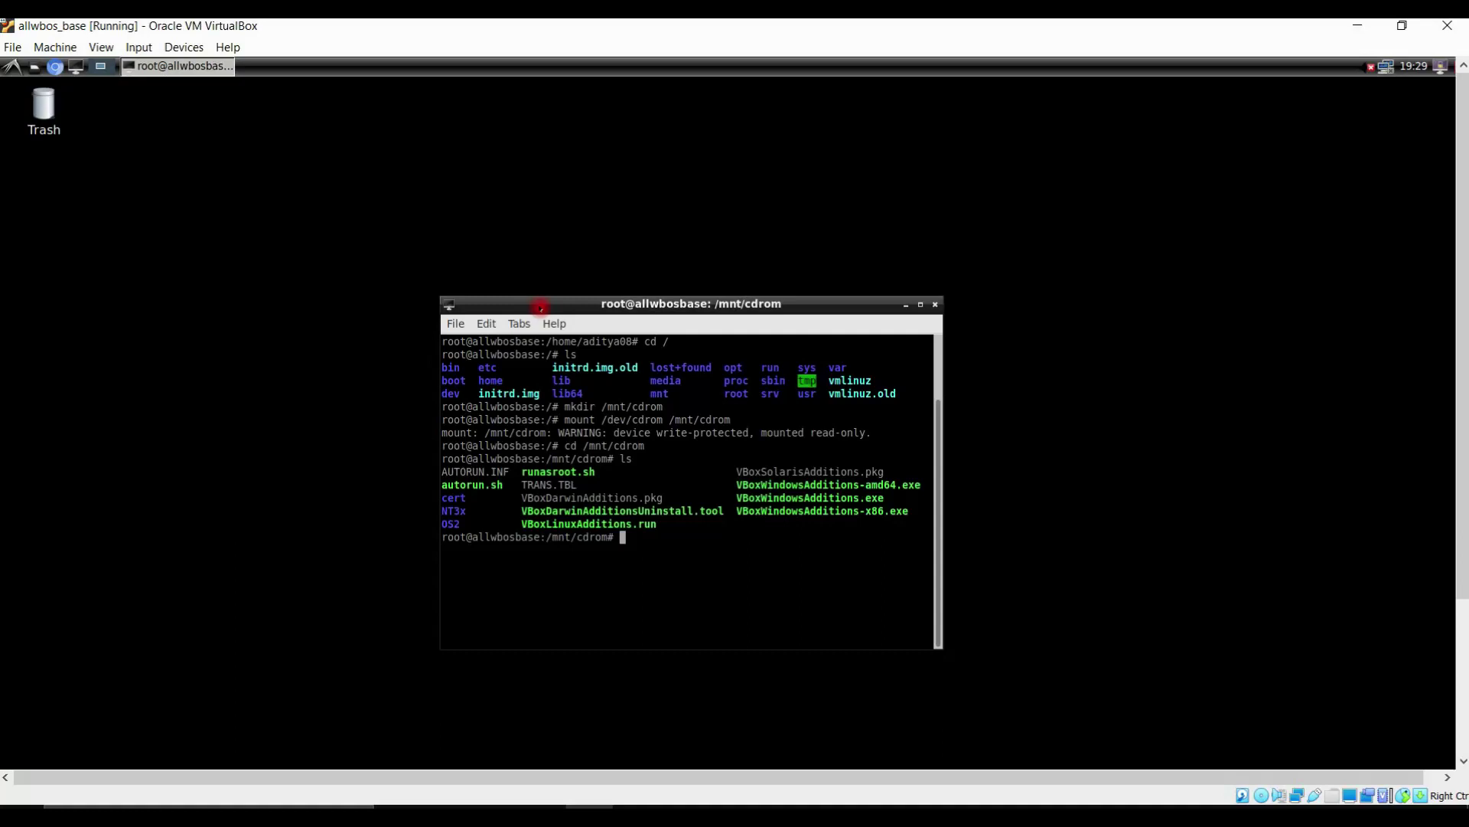
Run the Linux Guest Additions installer with sudo ./VBoxLinuxAdditions.run
text(sudo ./)
key(Caps_Lock)
text(VB)
key(Caps_Lock)
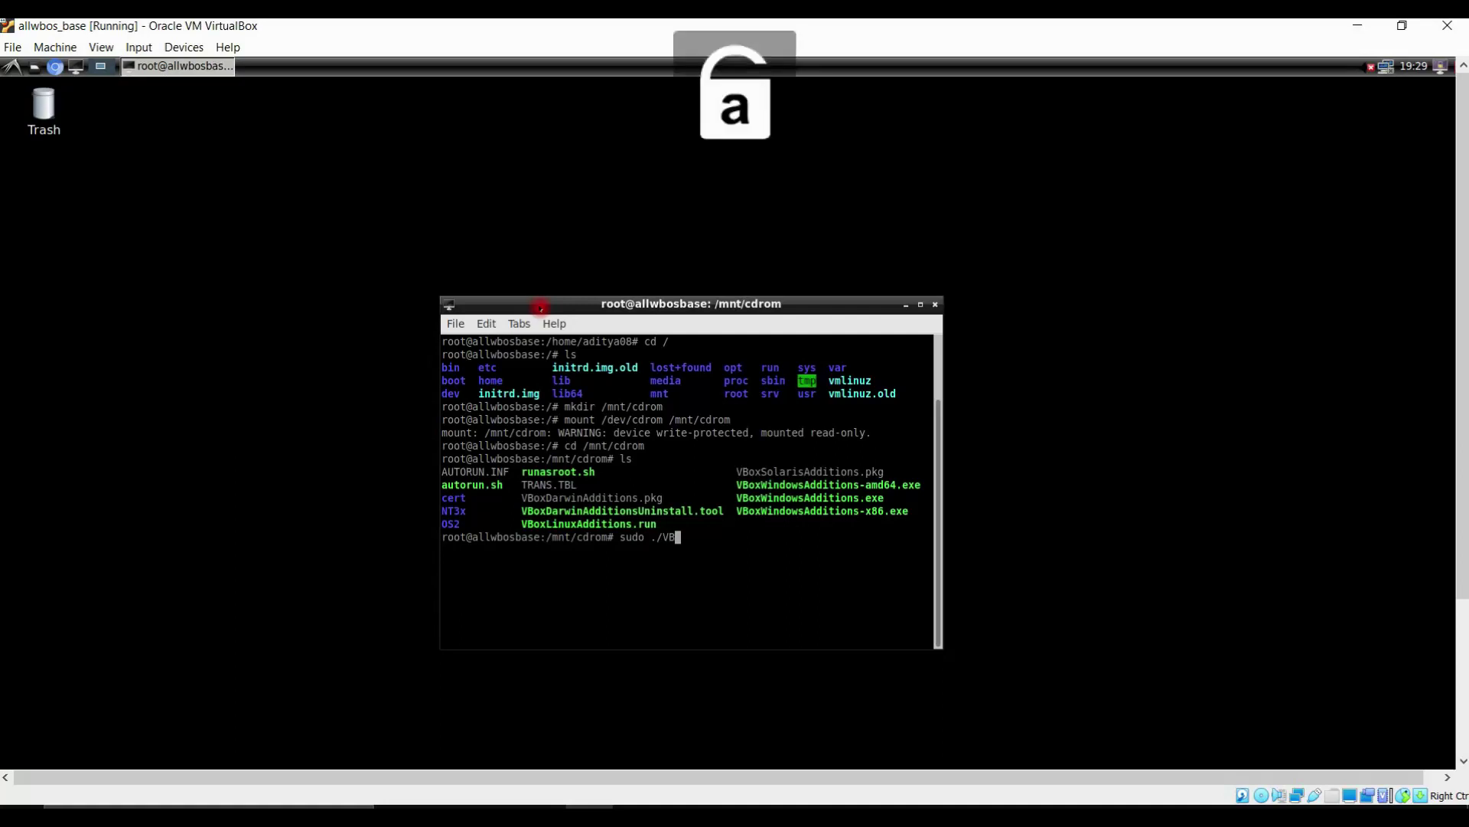
text(ox)
key(Caps_Lock)
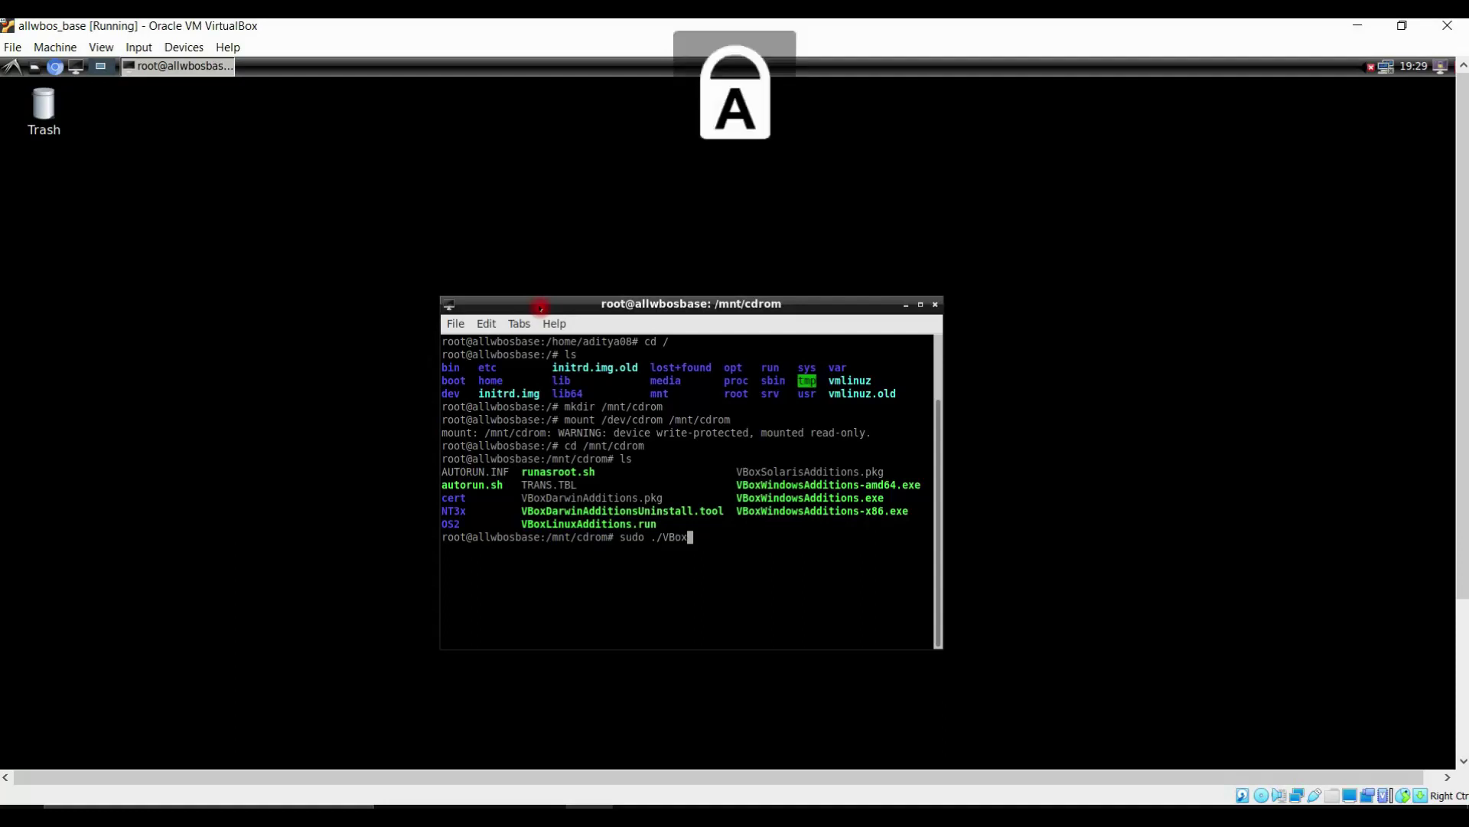
text(L)
key(Caps_Lock)
text(inux)
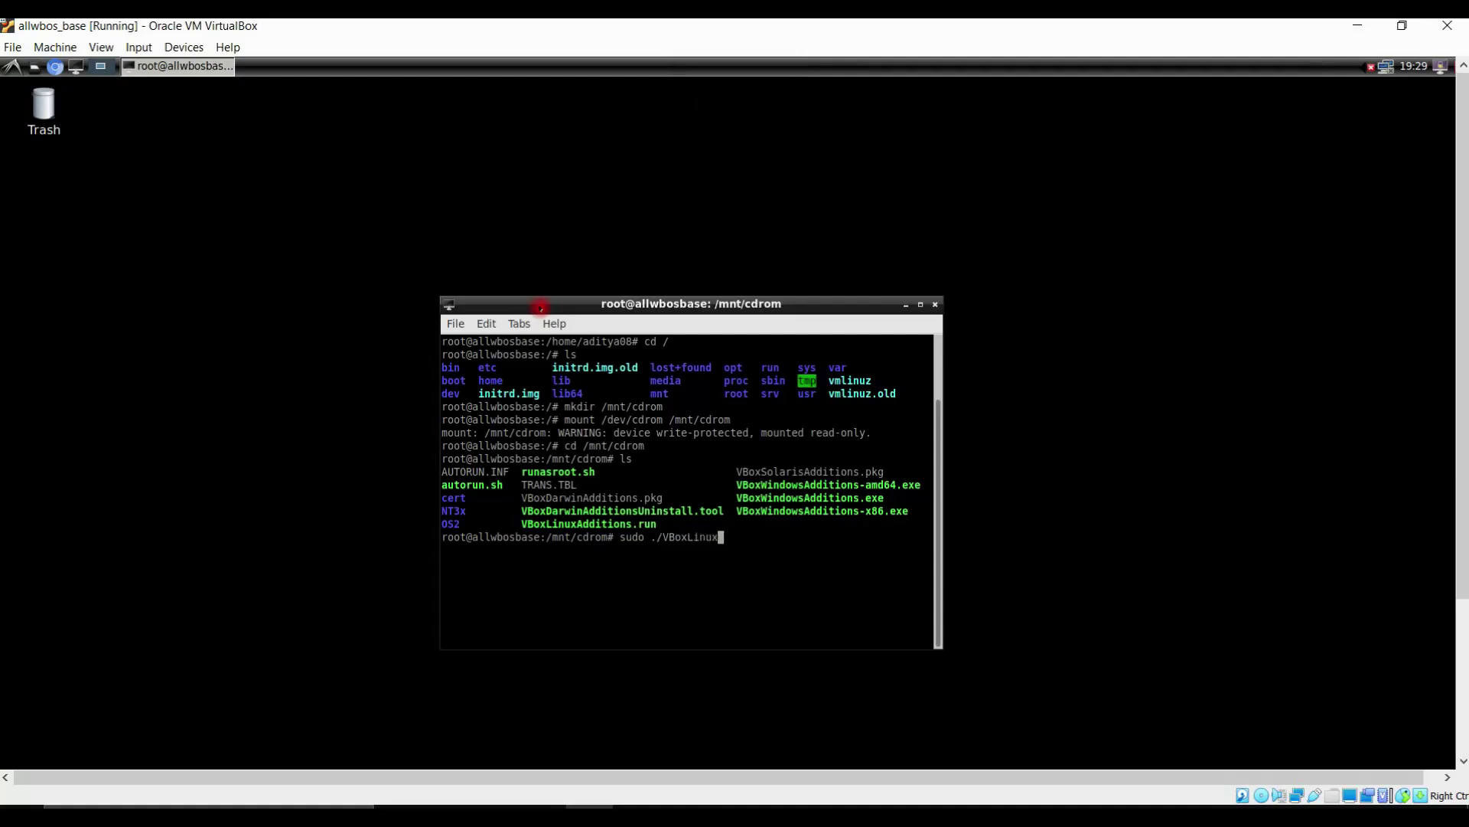
key(Caps_Lock)
text(A)
key(Caps_Lock)
text(d)
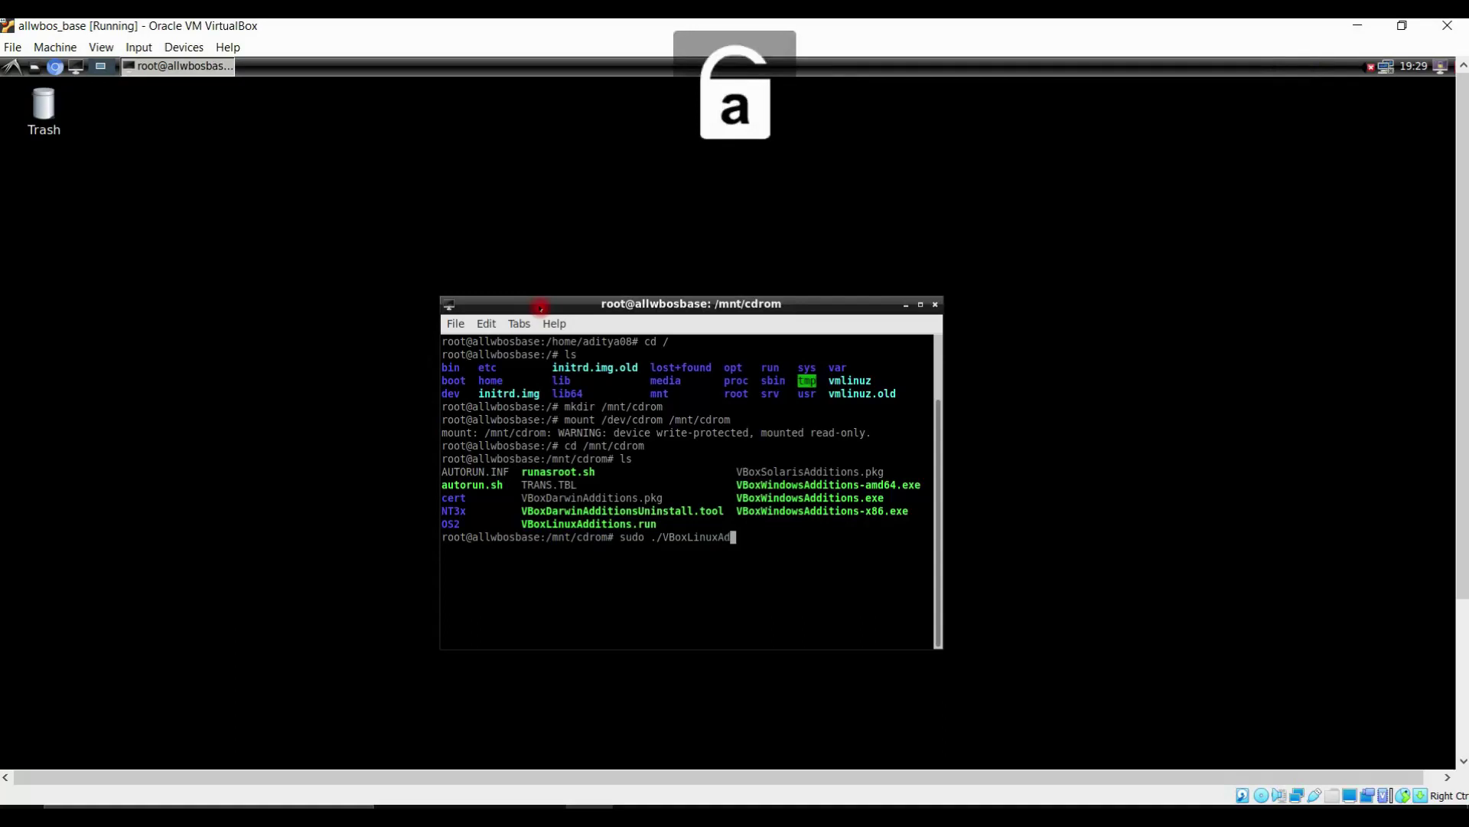
text(ditio)
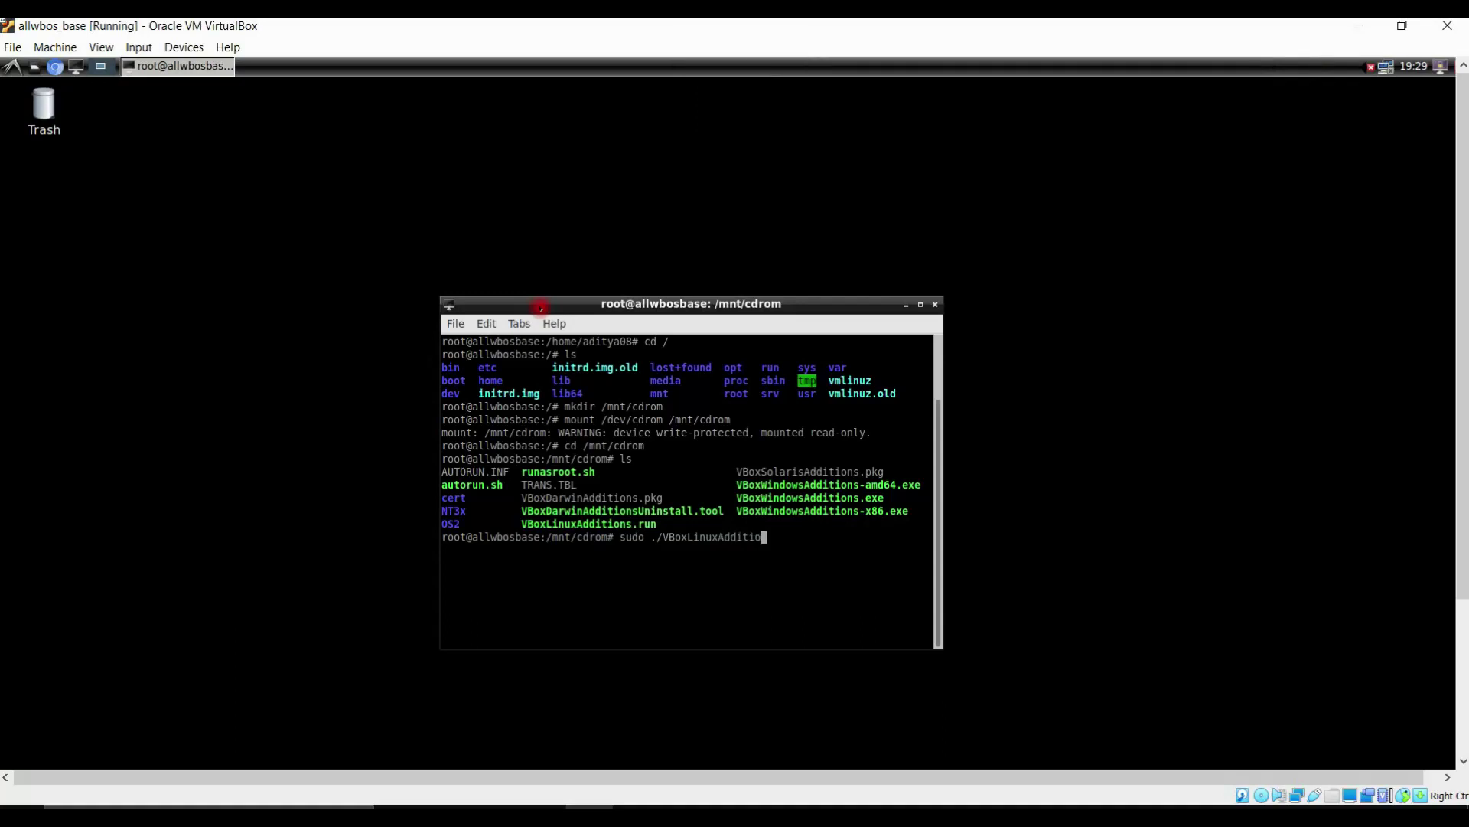
text(ns.run)
key(Return)
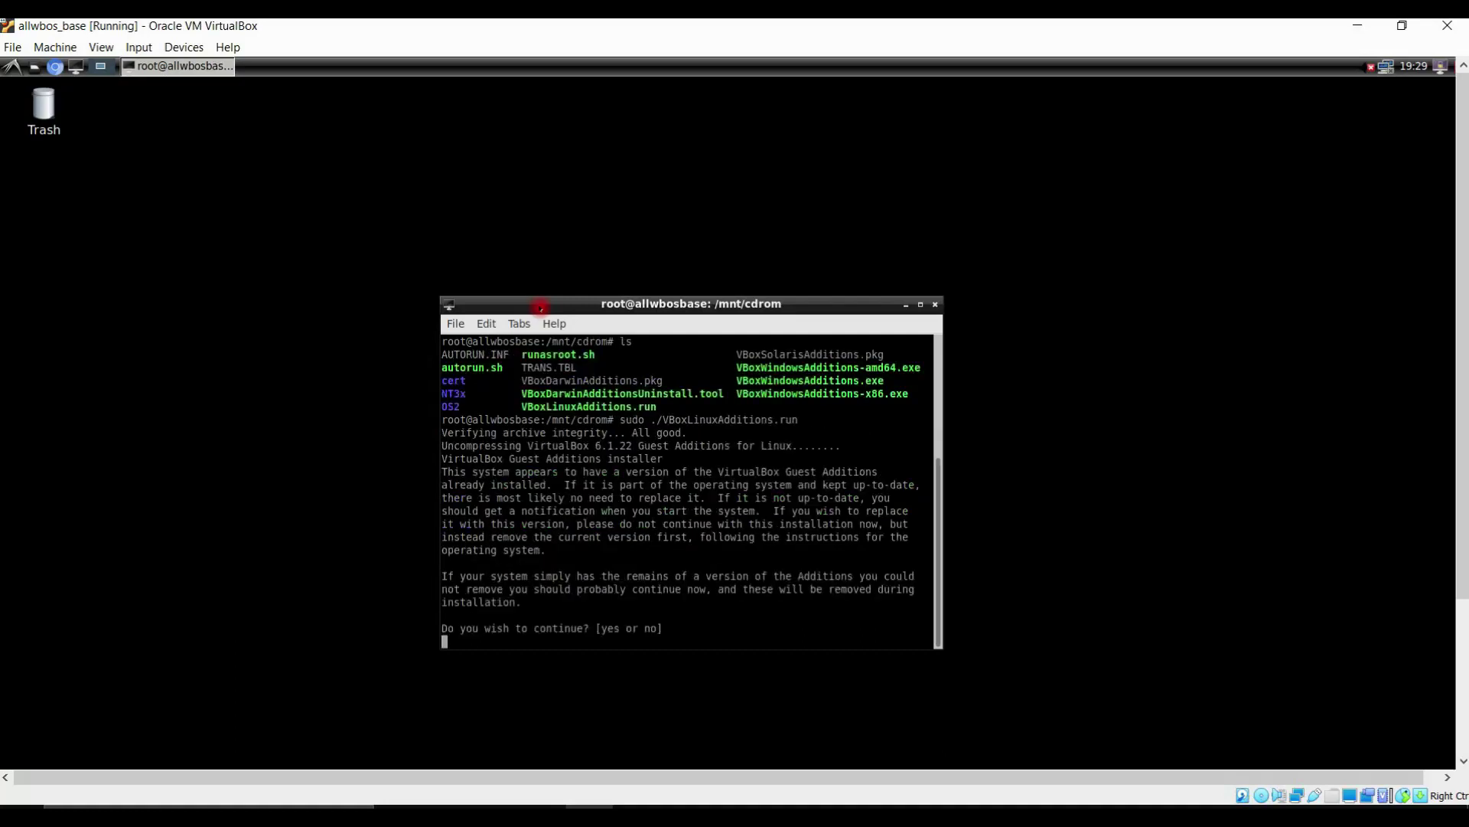
Answer y to continue the Guest Additions installation, and reboot the virtual machine once it completes
text(y)
key(Return)
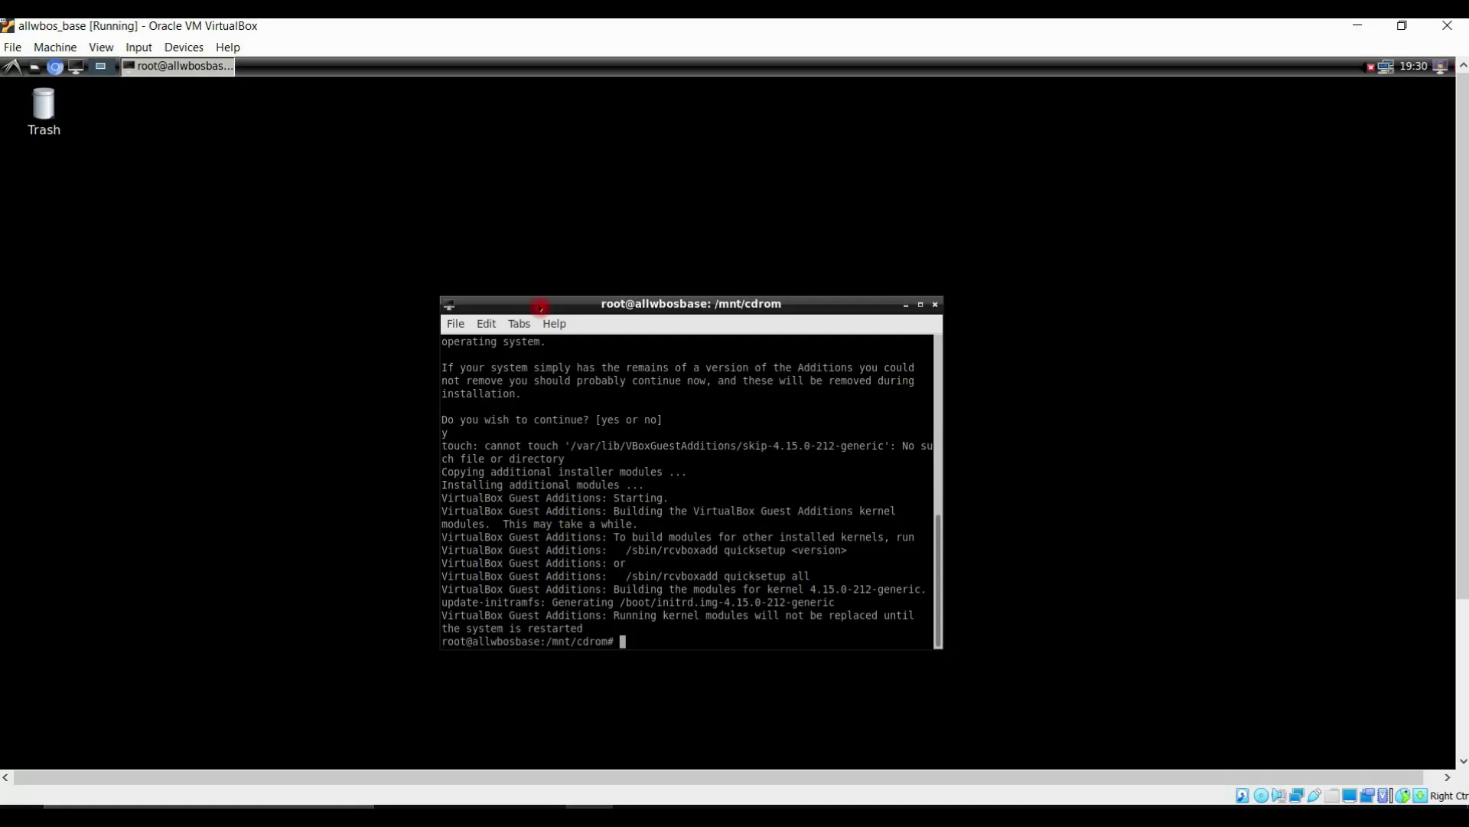
text(reboot)
key(Return)
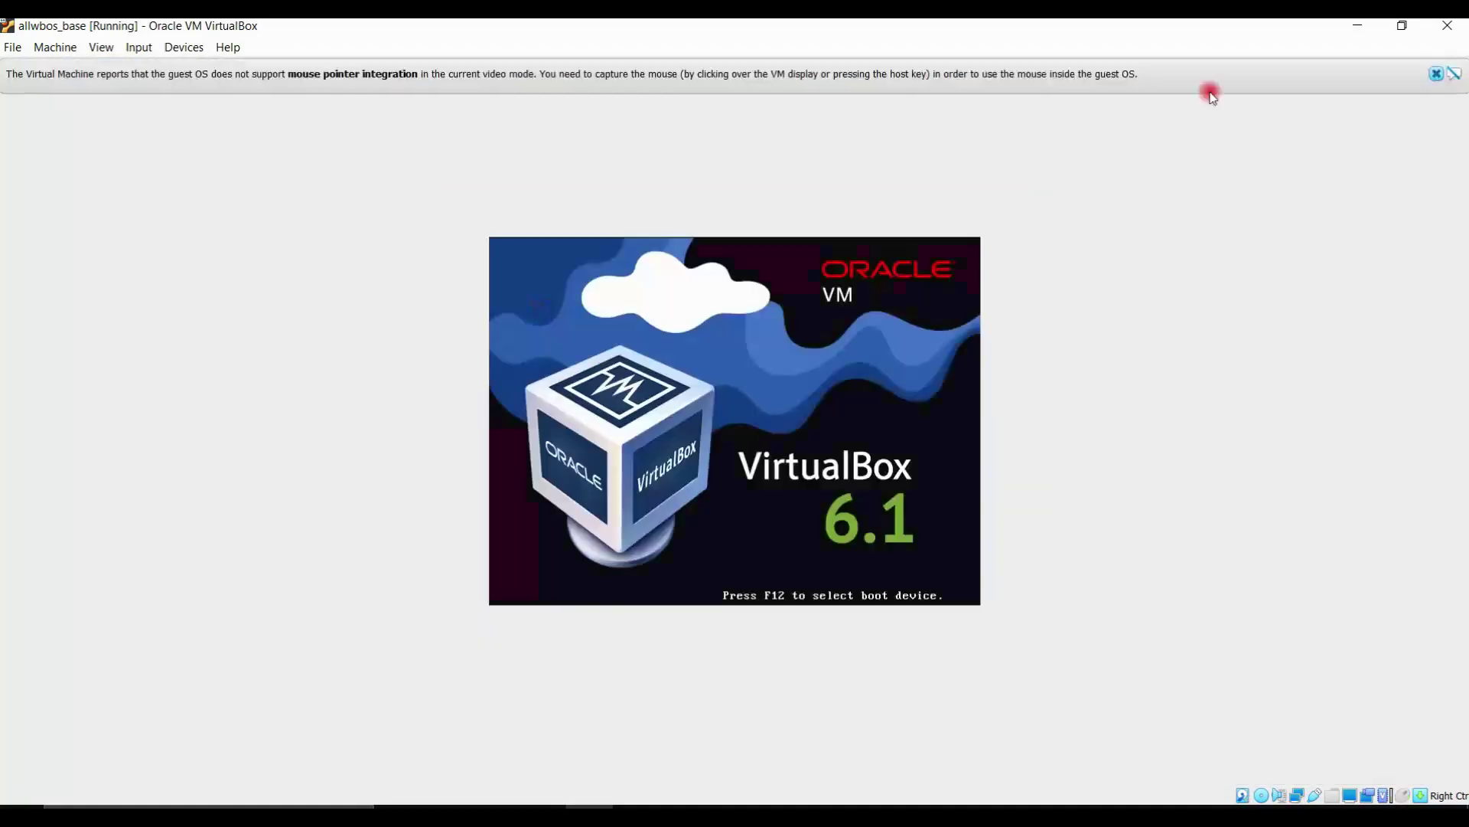
Dismiss the mouse pointer integration notice and log in to the rebooted guest with the account password
click(1439, 74)
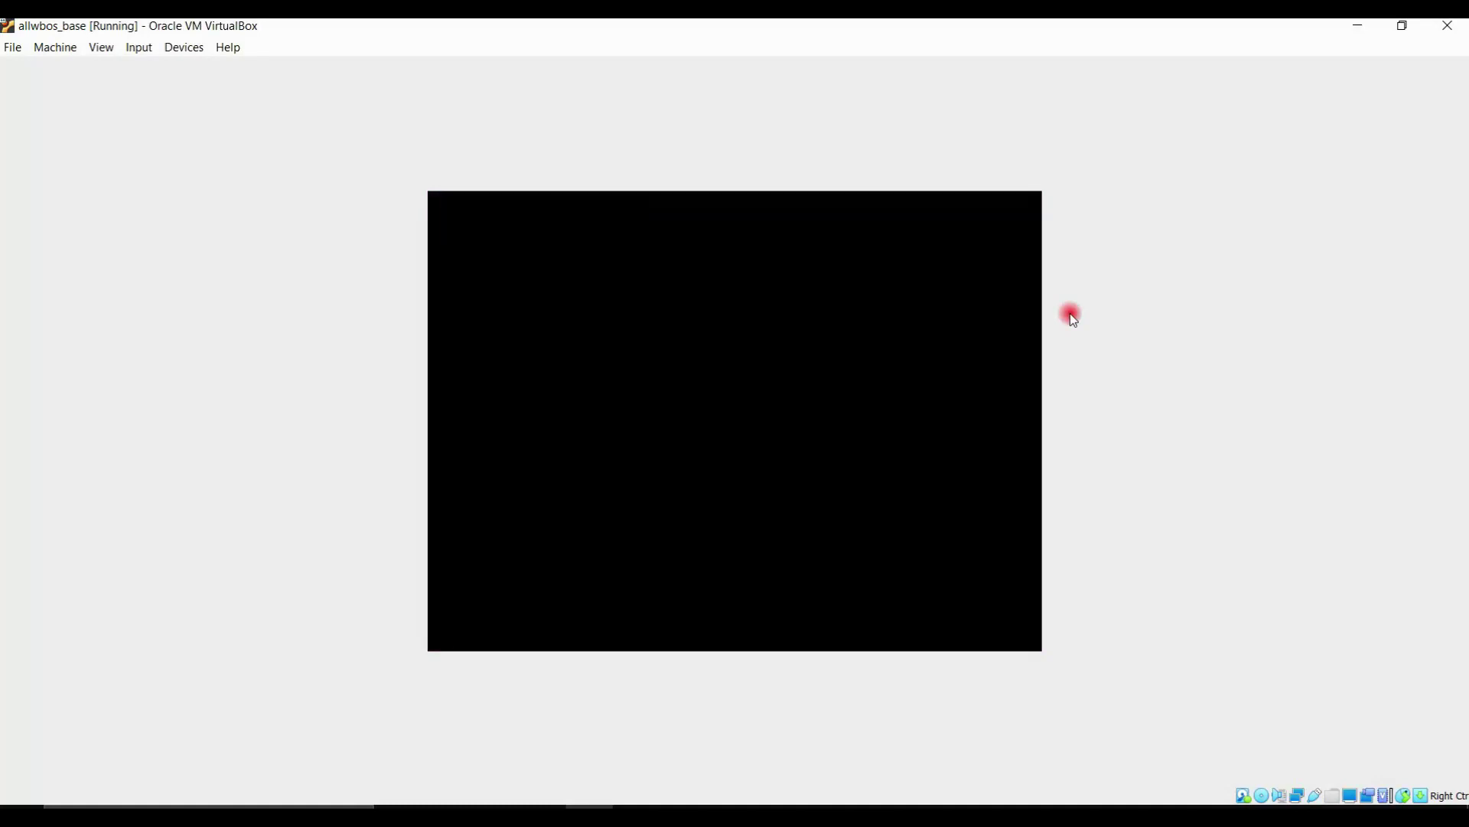
text(•••••)
key(Return)
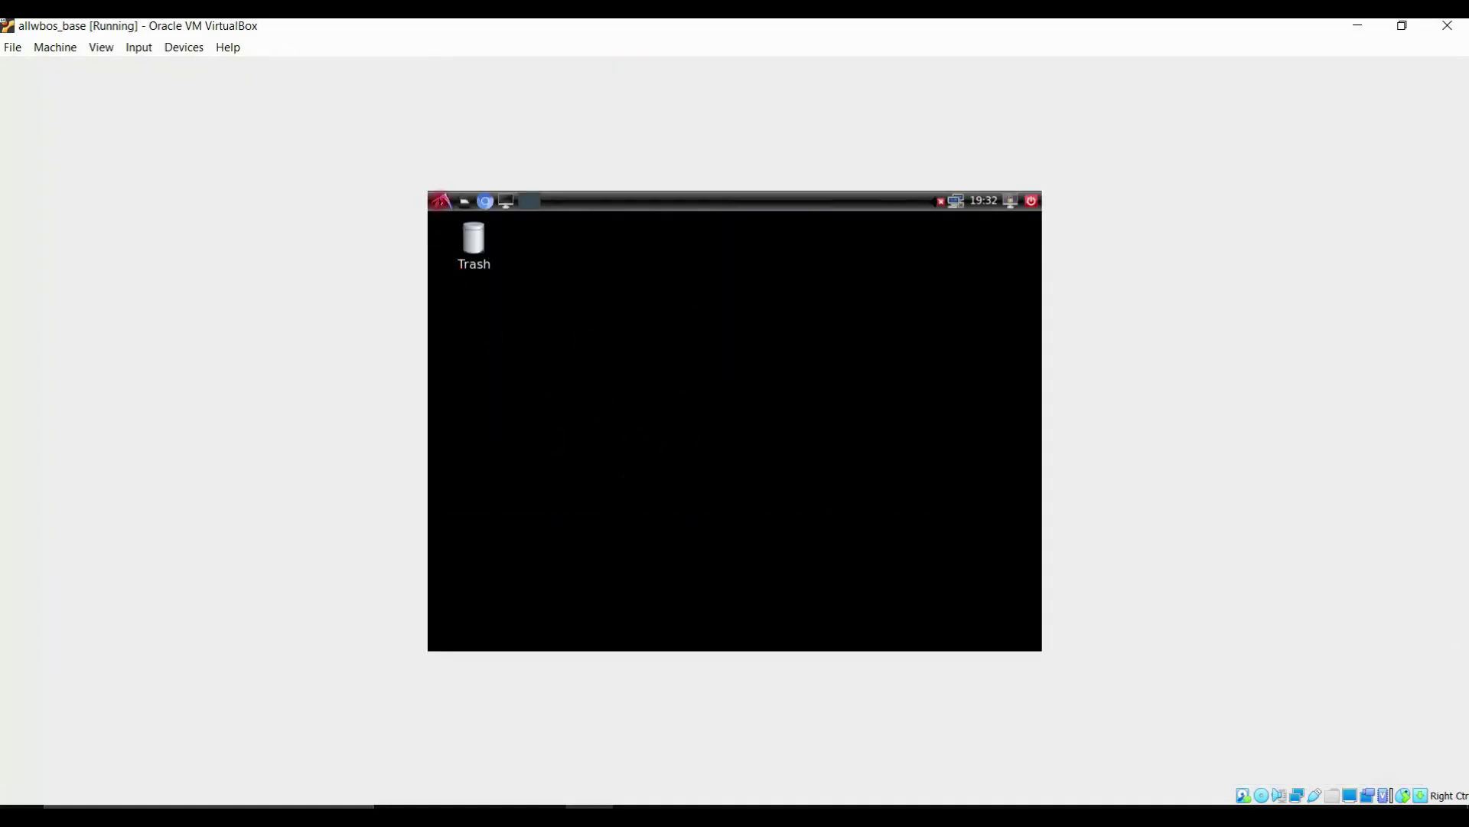
Set the guest's monitor resolution to 1920x1200 in the Monitor Settings preferences, then apply and save it
click(442, 201)
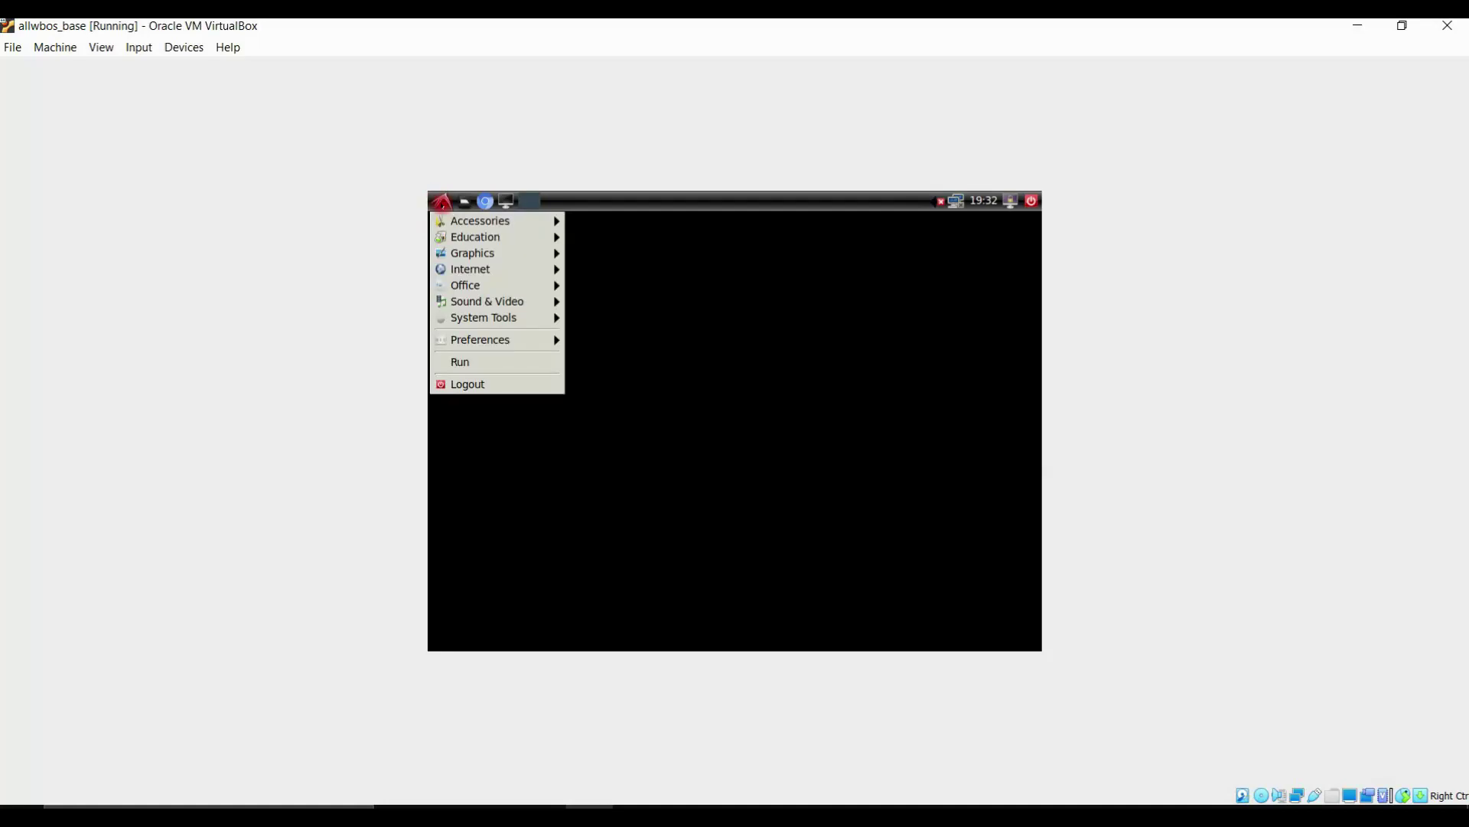
mouse_move(477, 299)
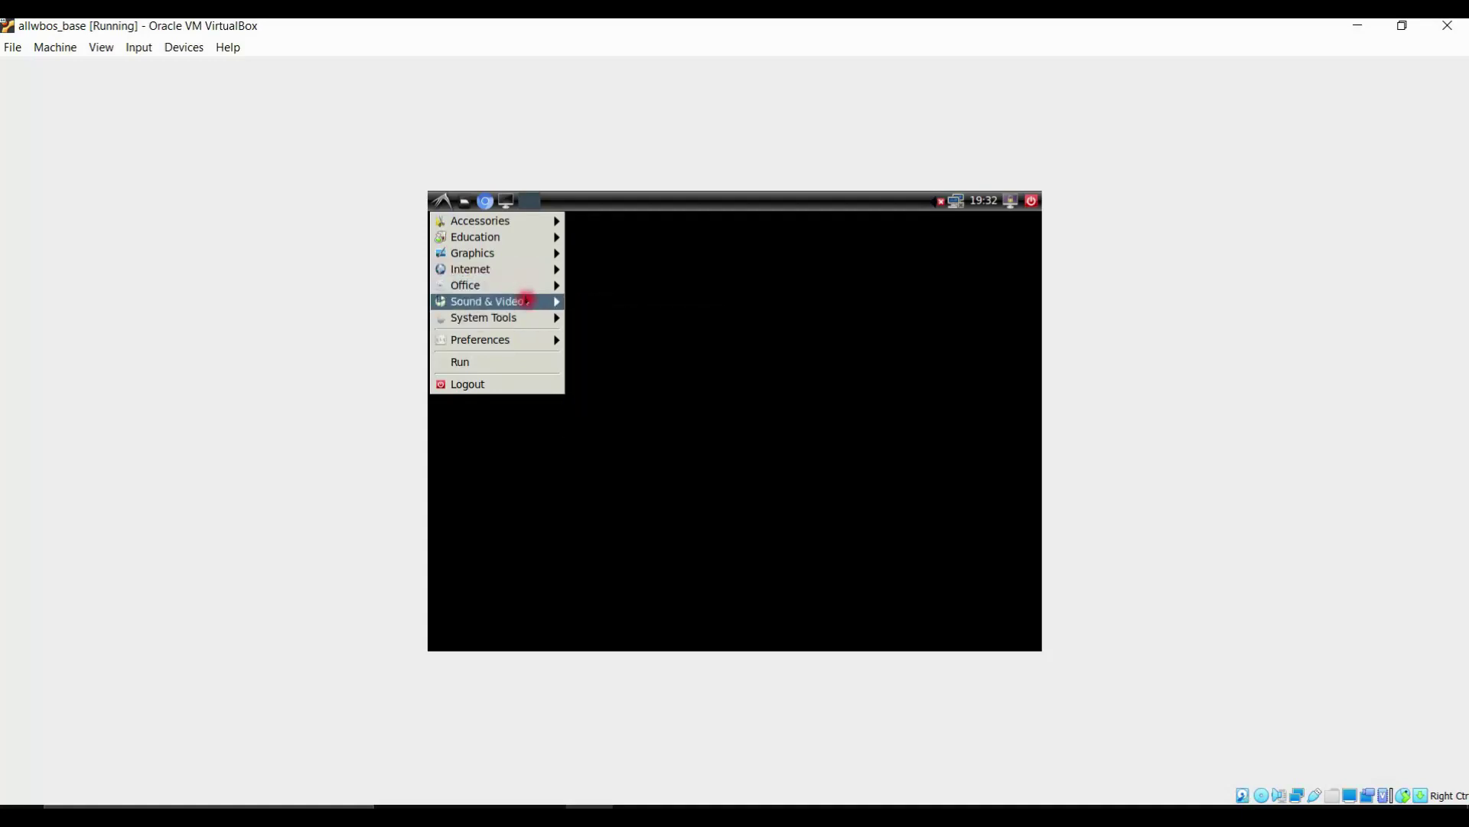
mouse_move(527, 300)
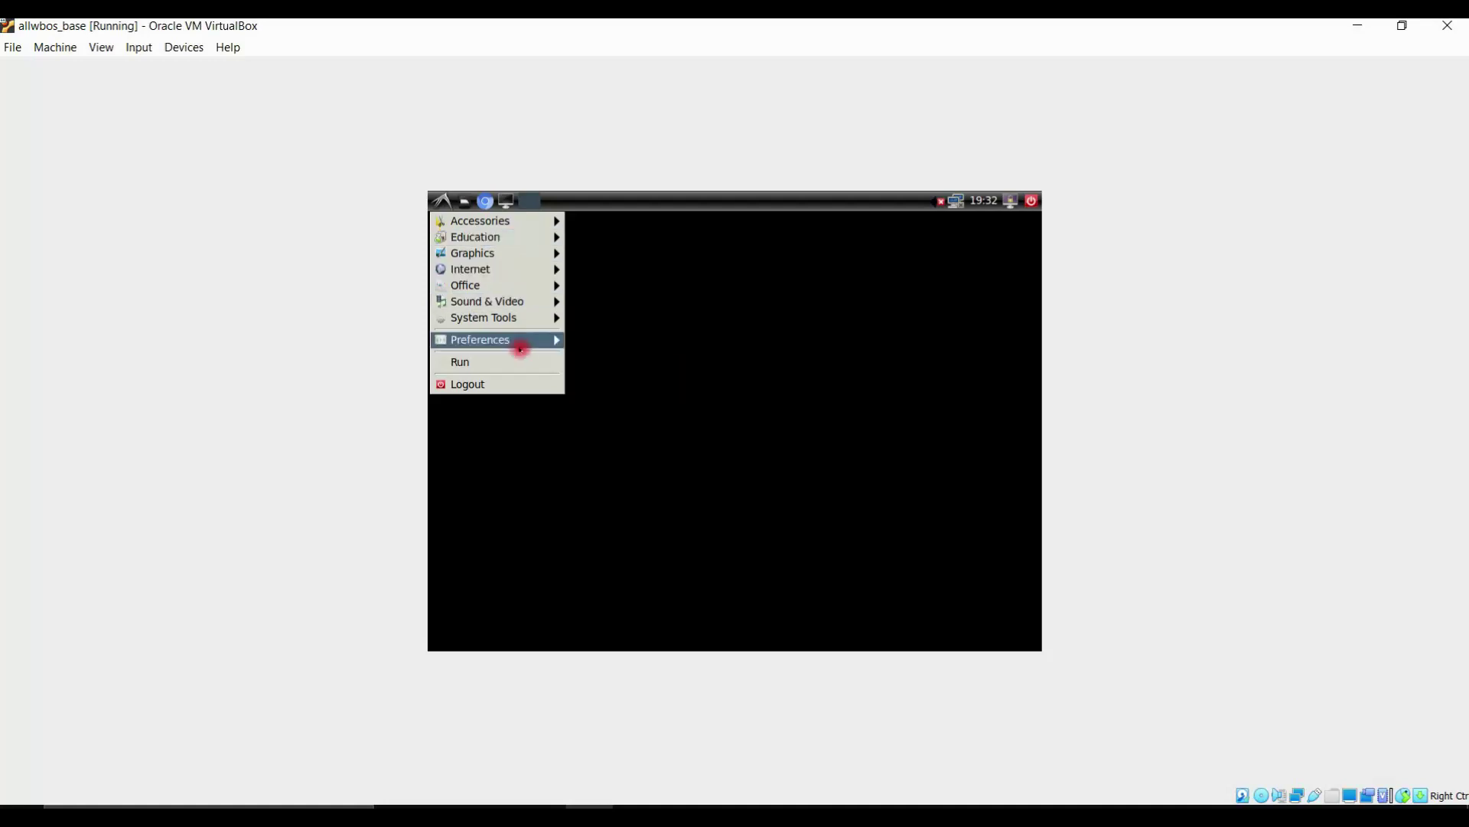
mouse_move(520, 337)
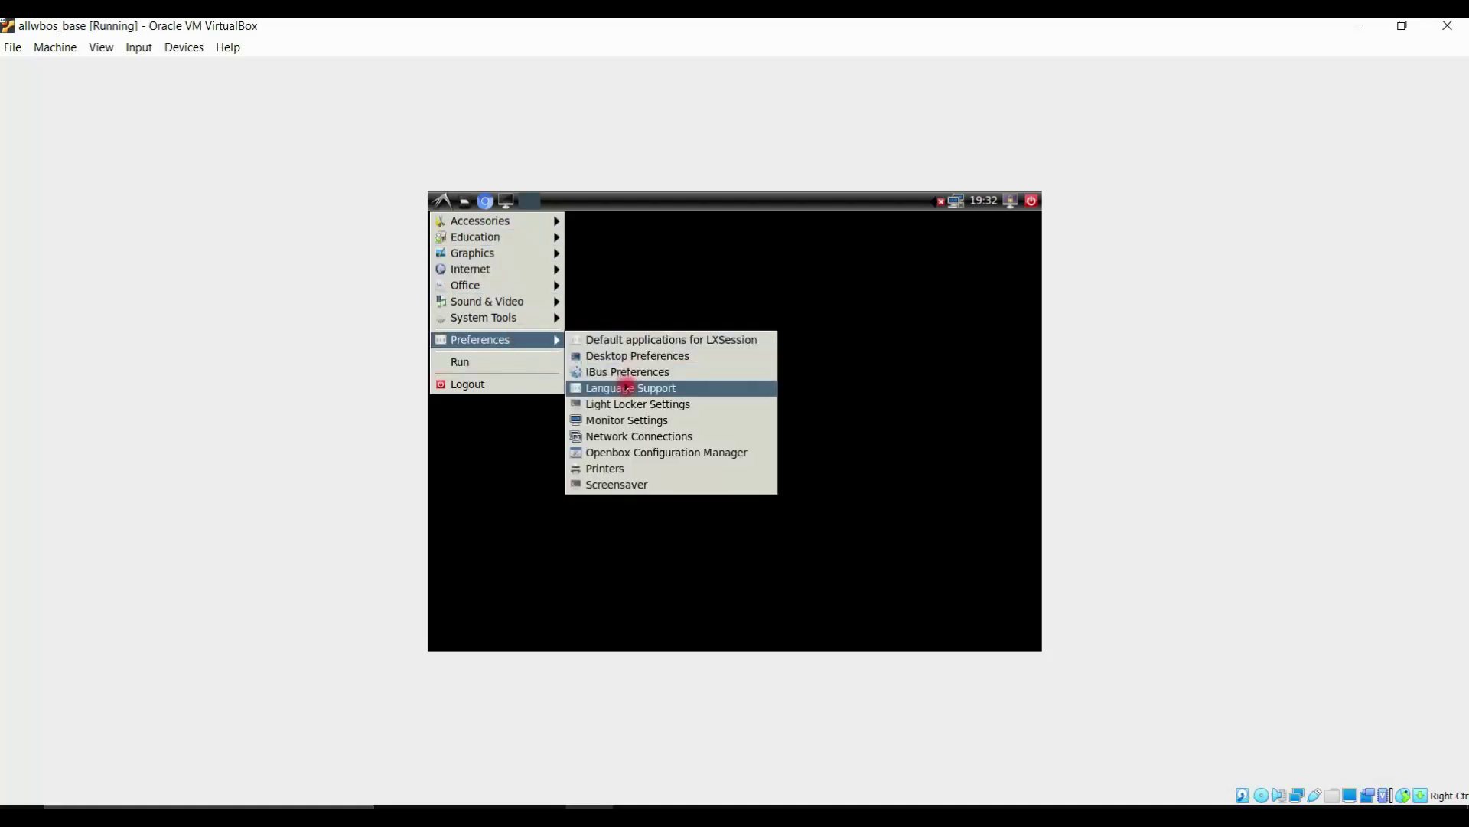
click(623, 422)
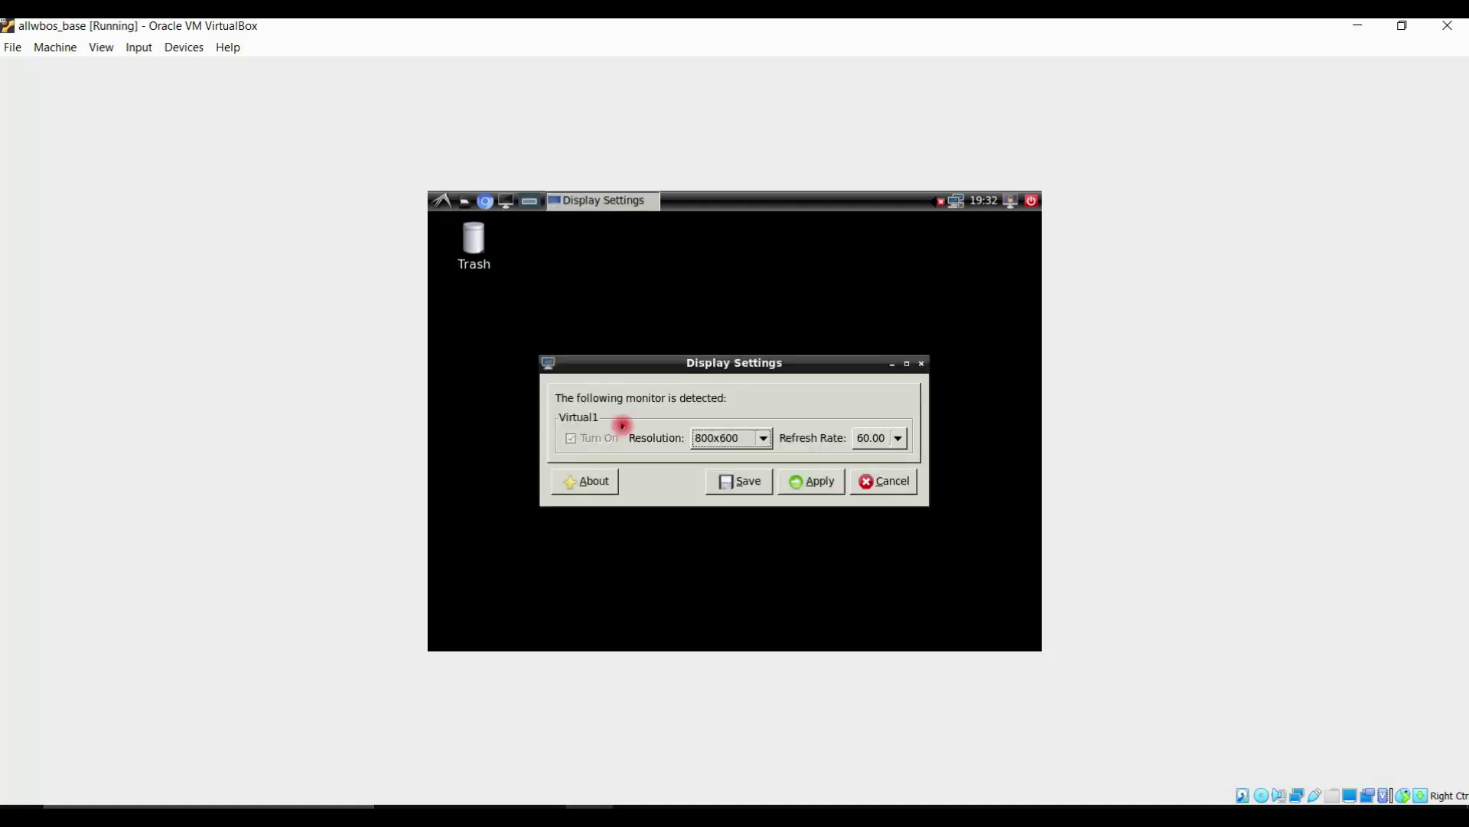
click(726, 437)
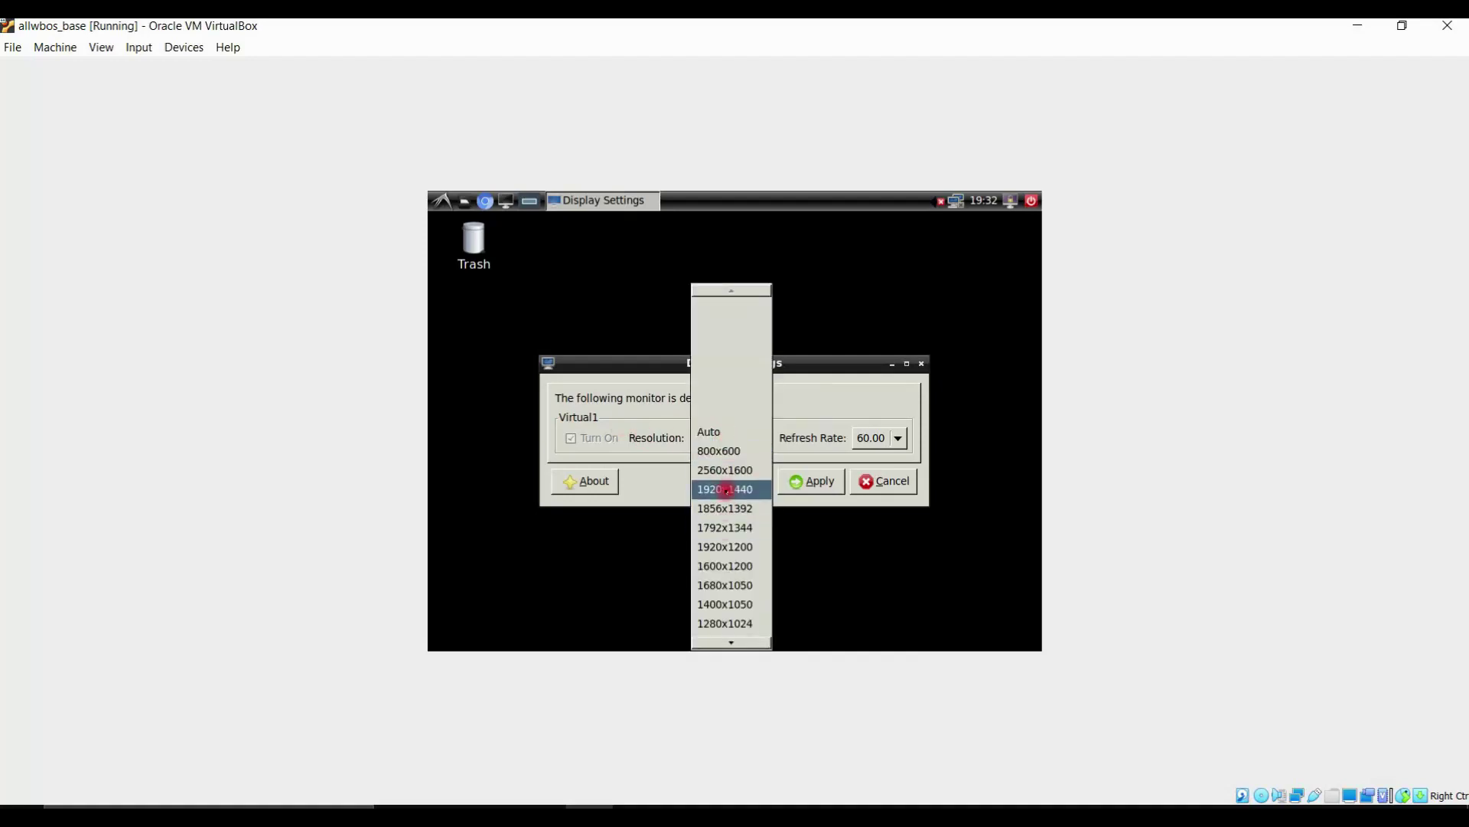
click(736, 547)
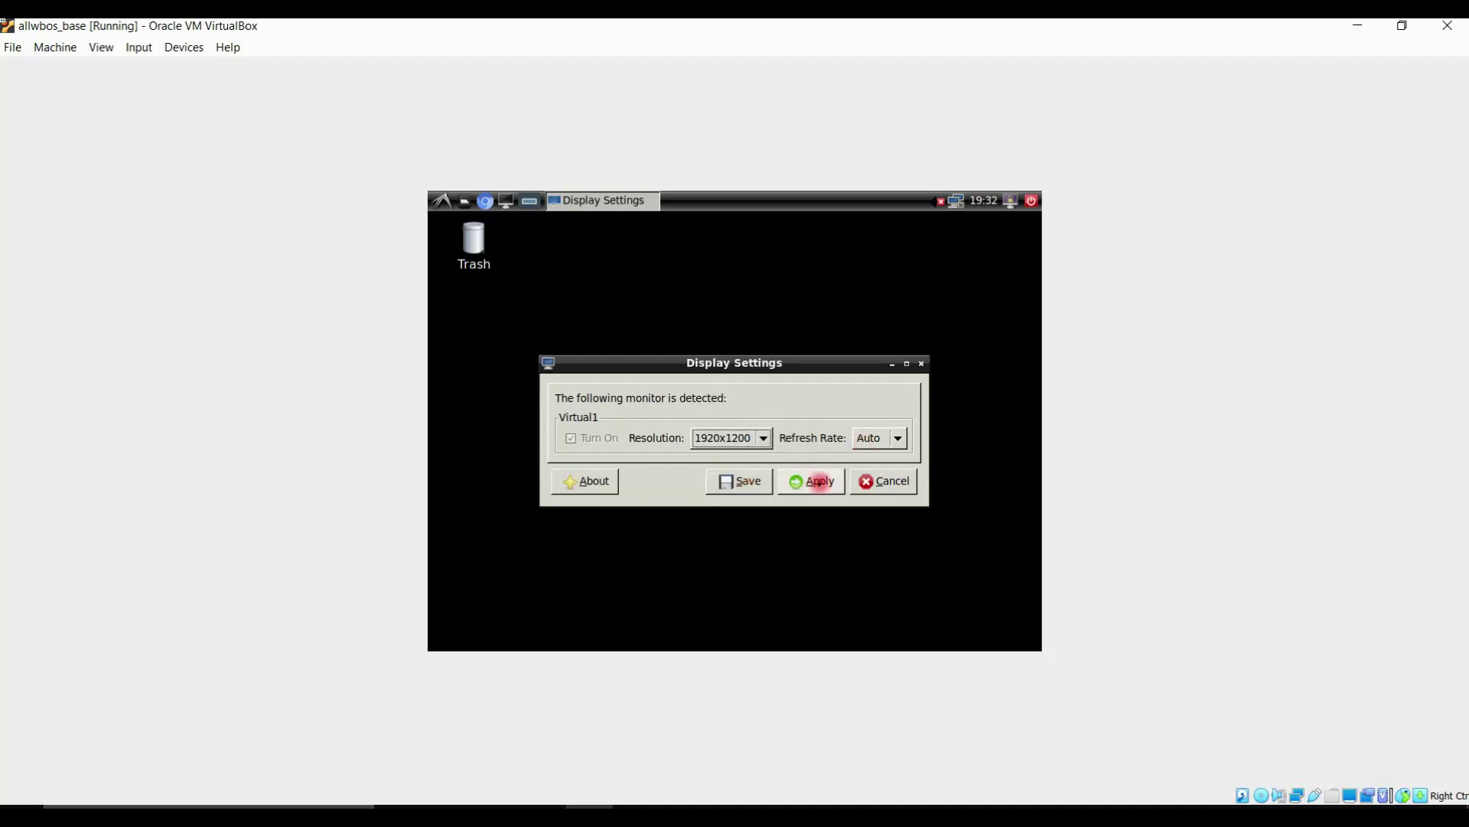
click(814, 481)
click(329, 352)
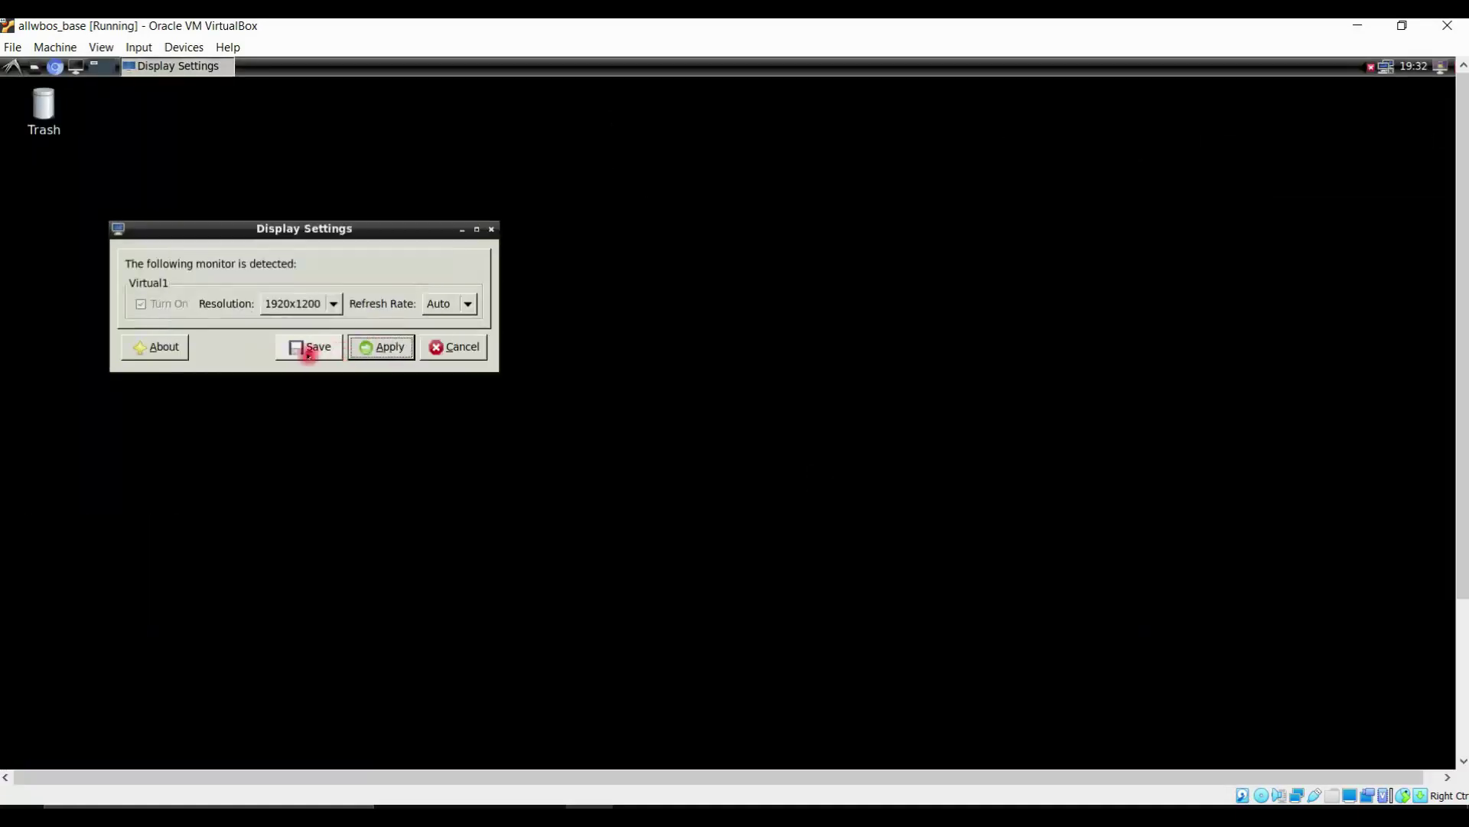
click(306, 348)
click(346, 352)
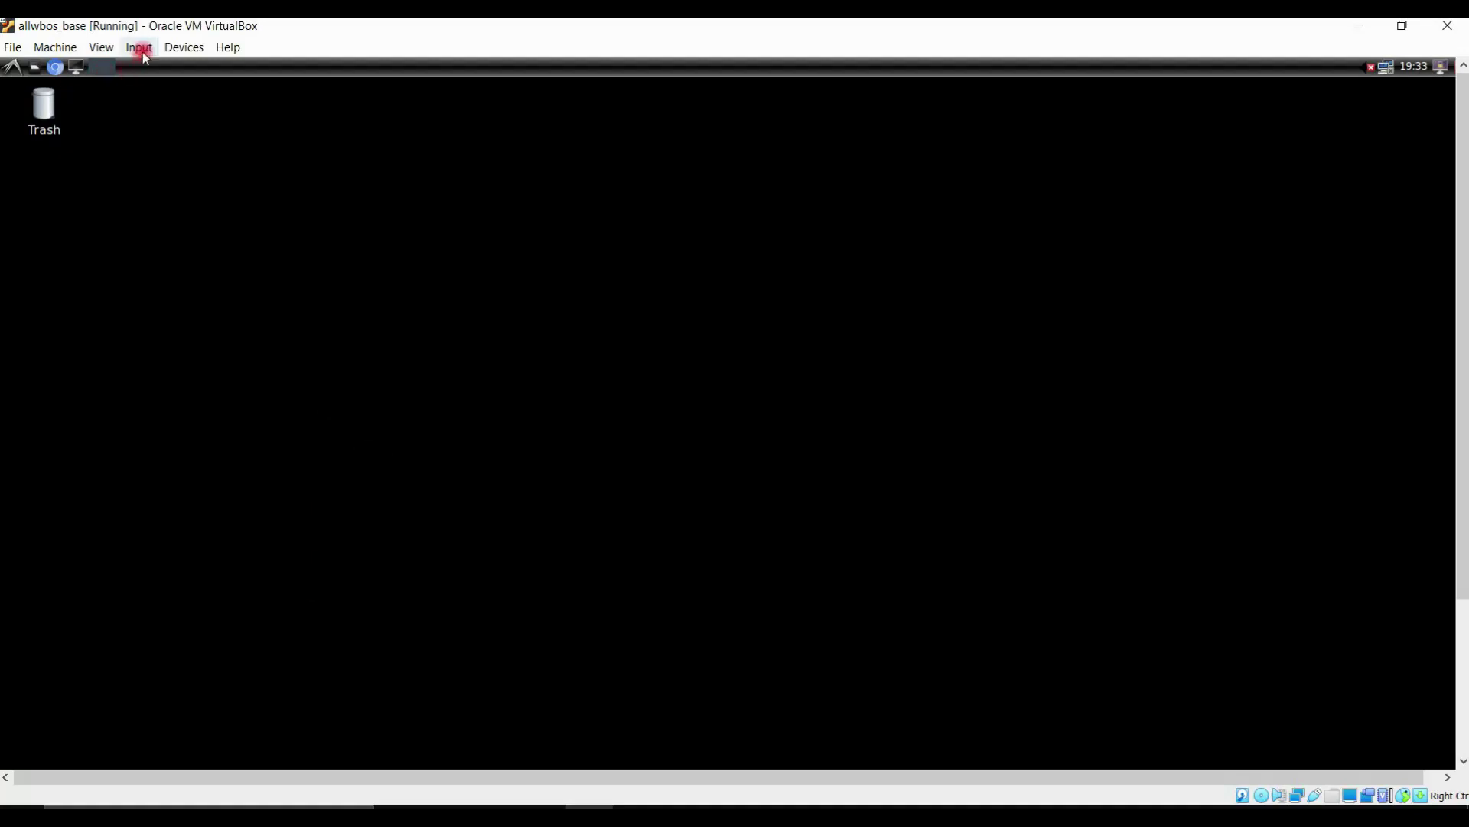
Check the virtual machine's attached optical disk image and its Shared Clipboard mode
click(175, 49)
mouse_move(187, 68)
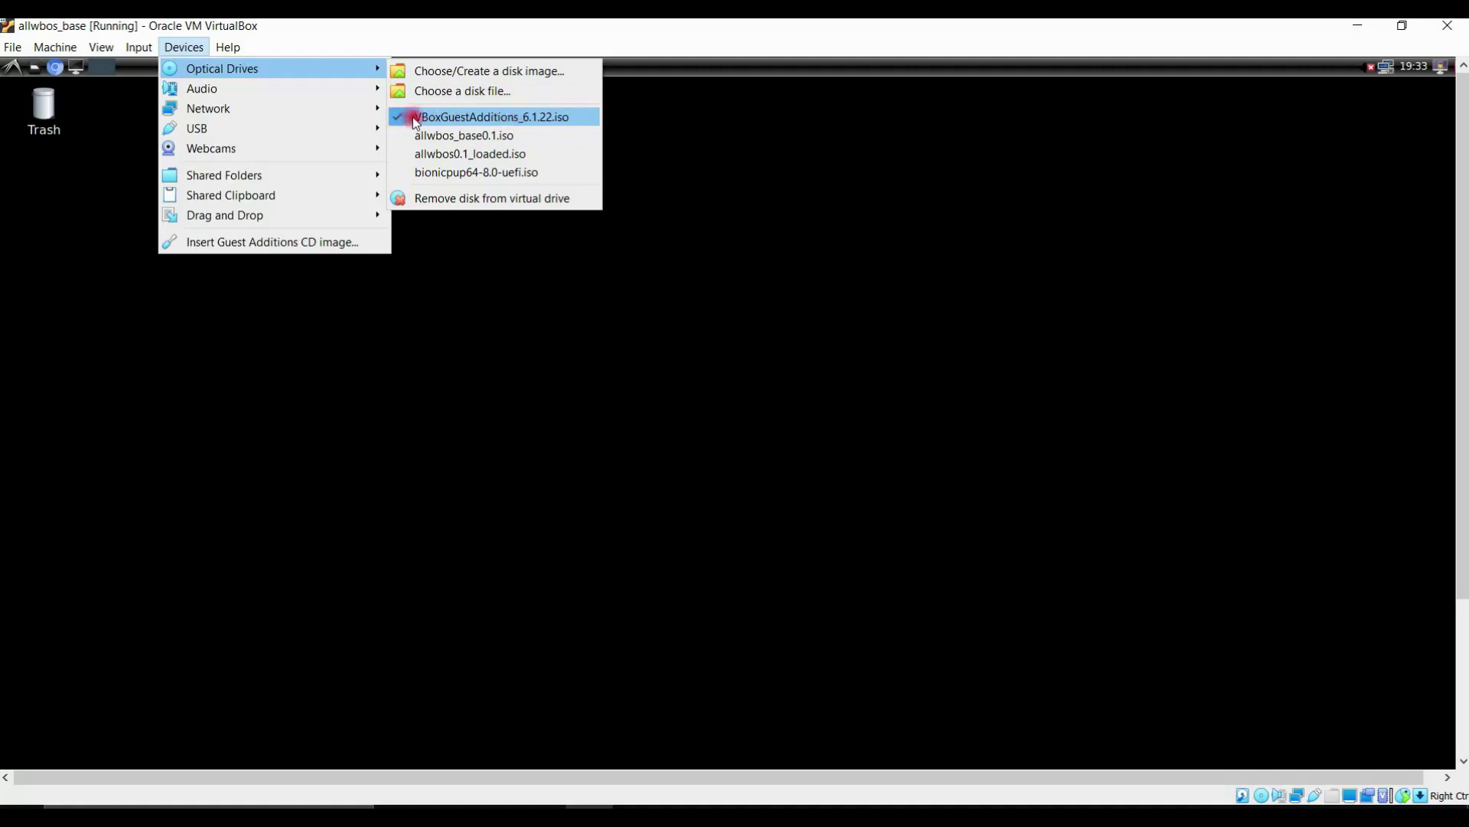
mouse_move(386, 127)
mouse_move(261, 217)
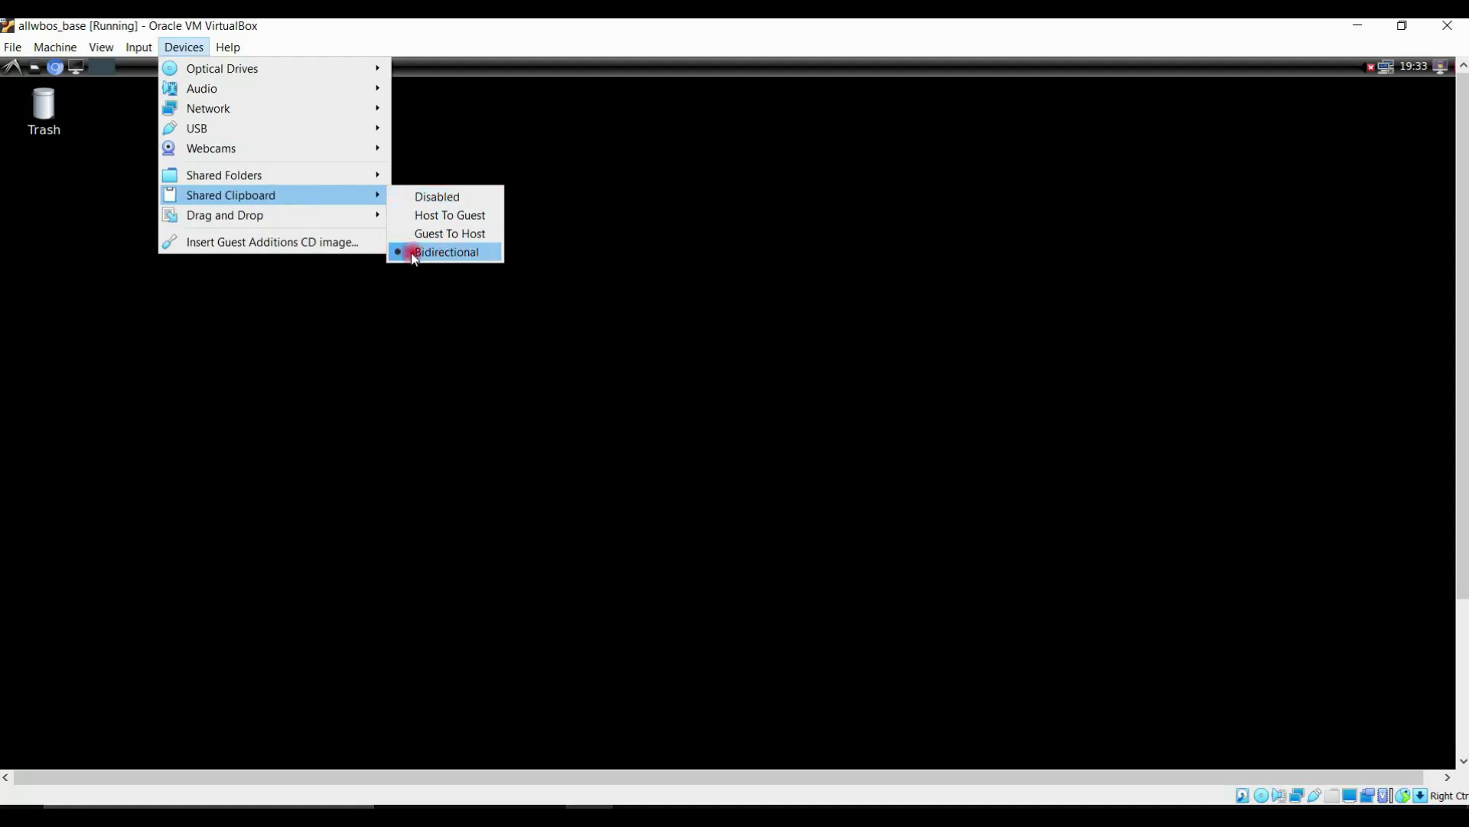
click(288, 387)
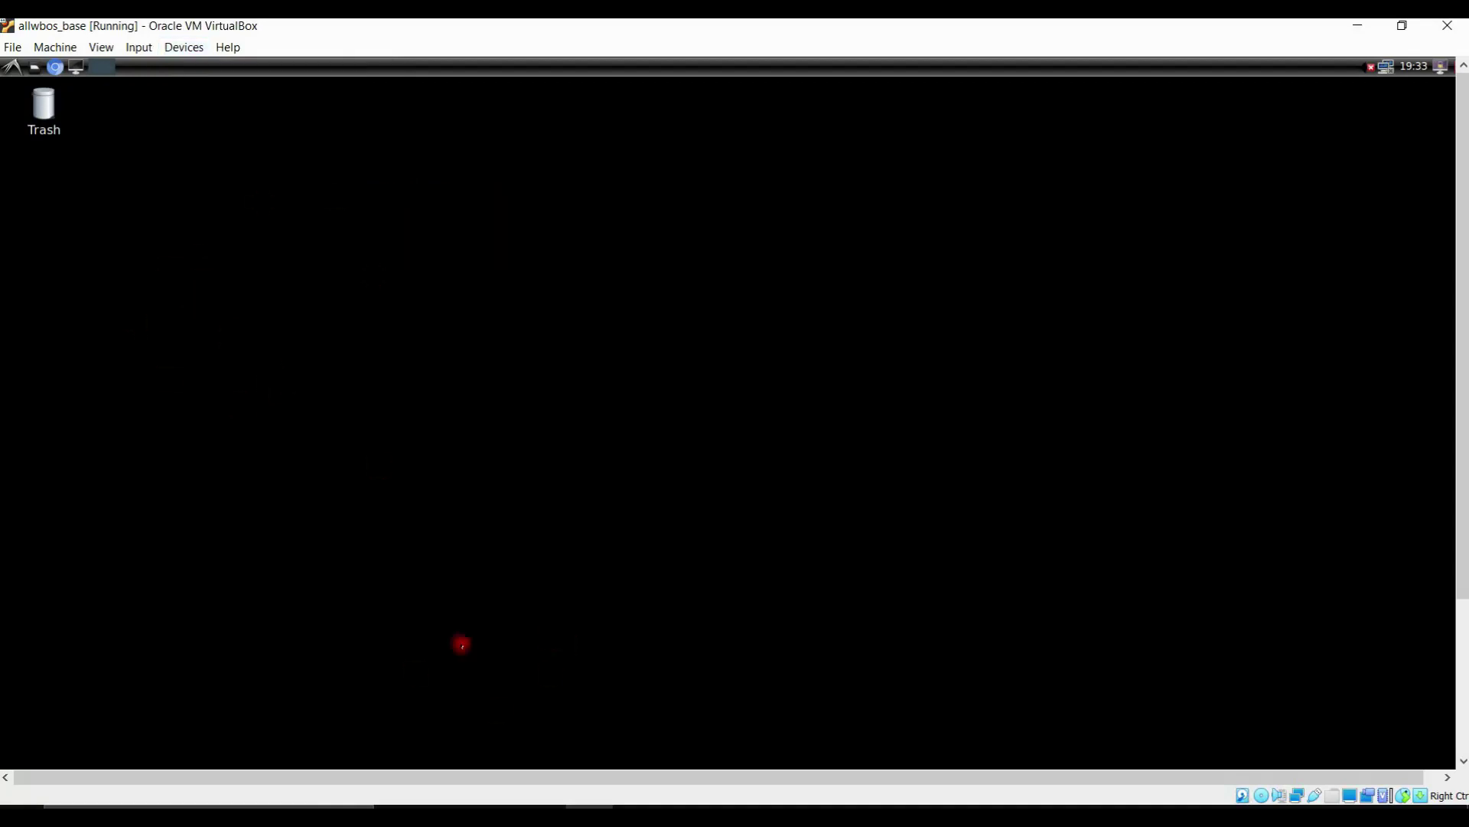
Open Notepad on the Windows host, write "hadoop windows" in it and copy the text
click(209, 807)
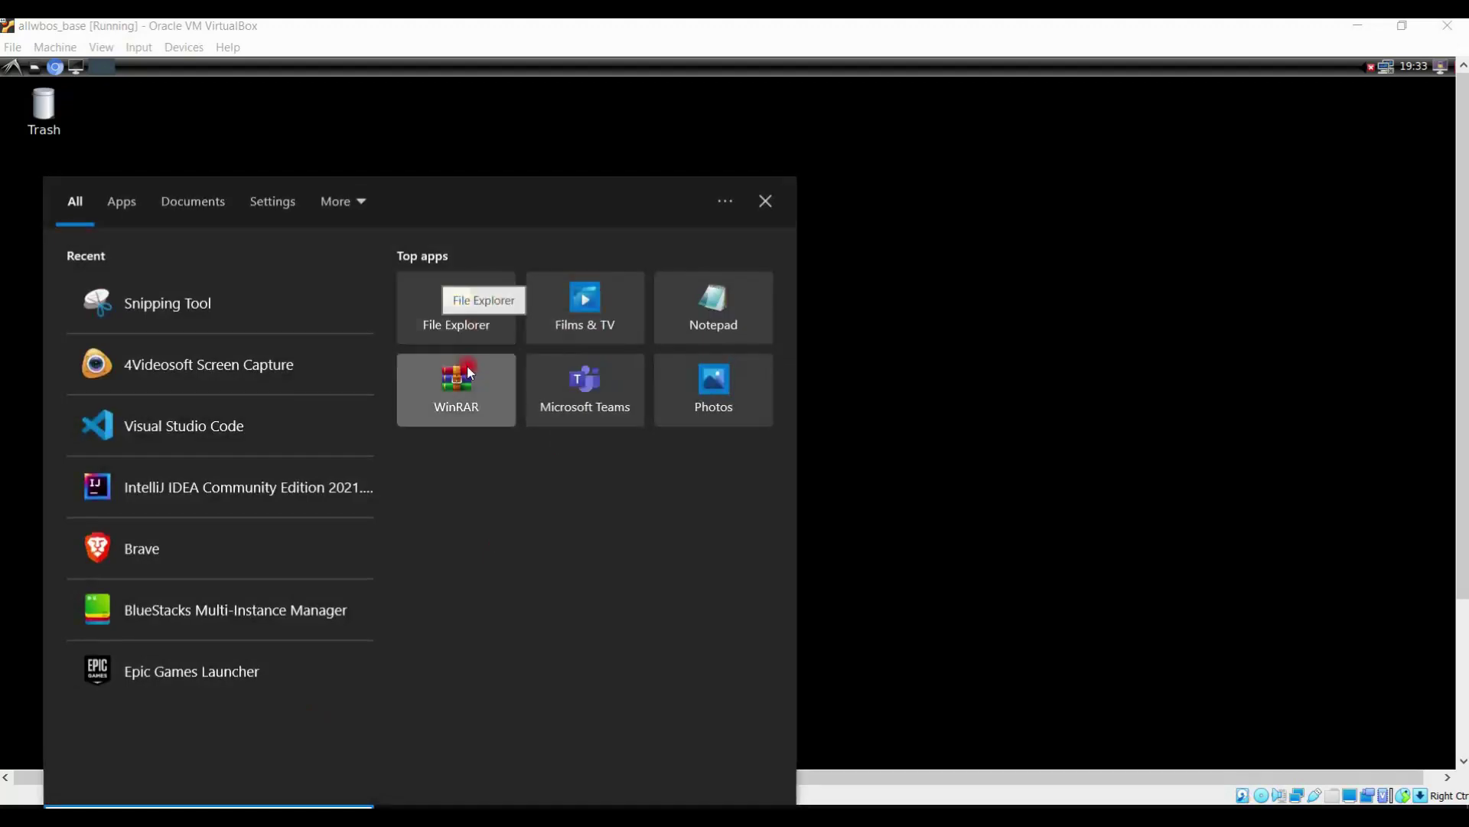
click(703, 314)
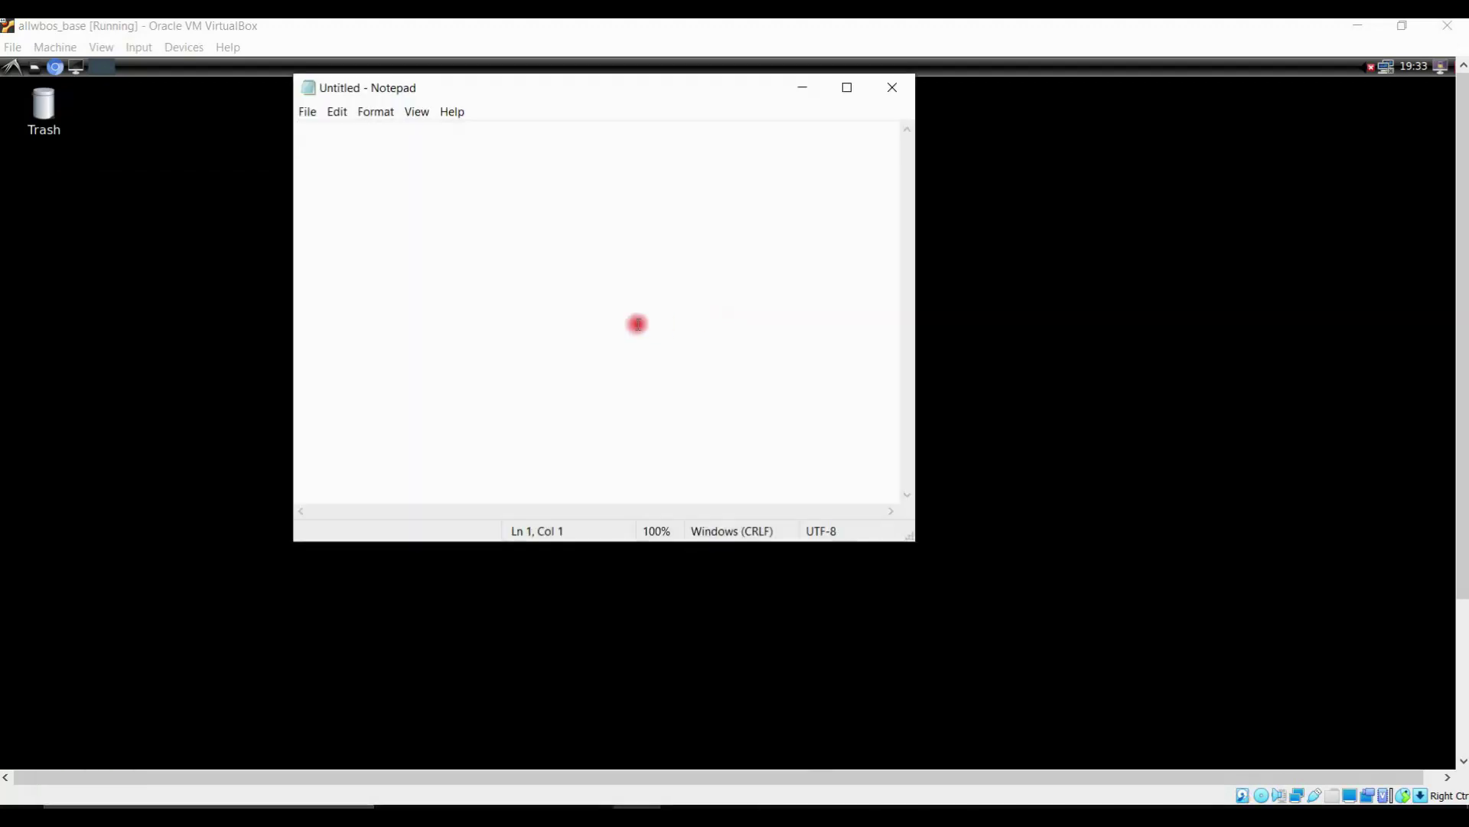
text(hadoop wi)
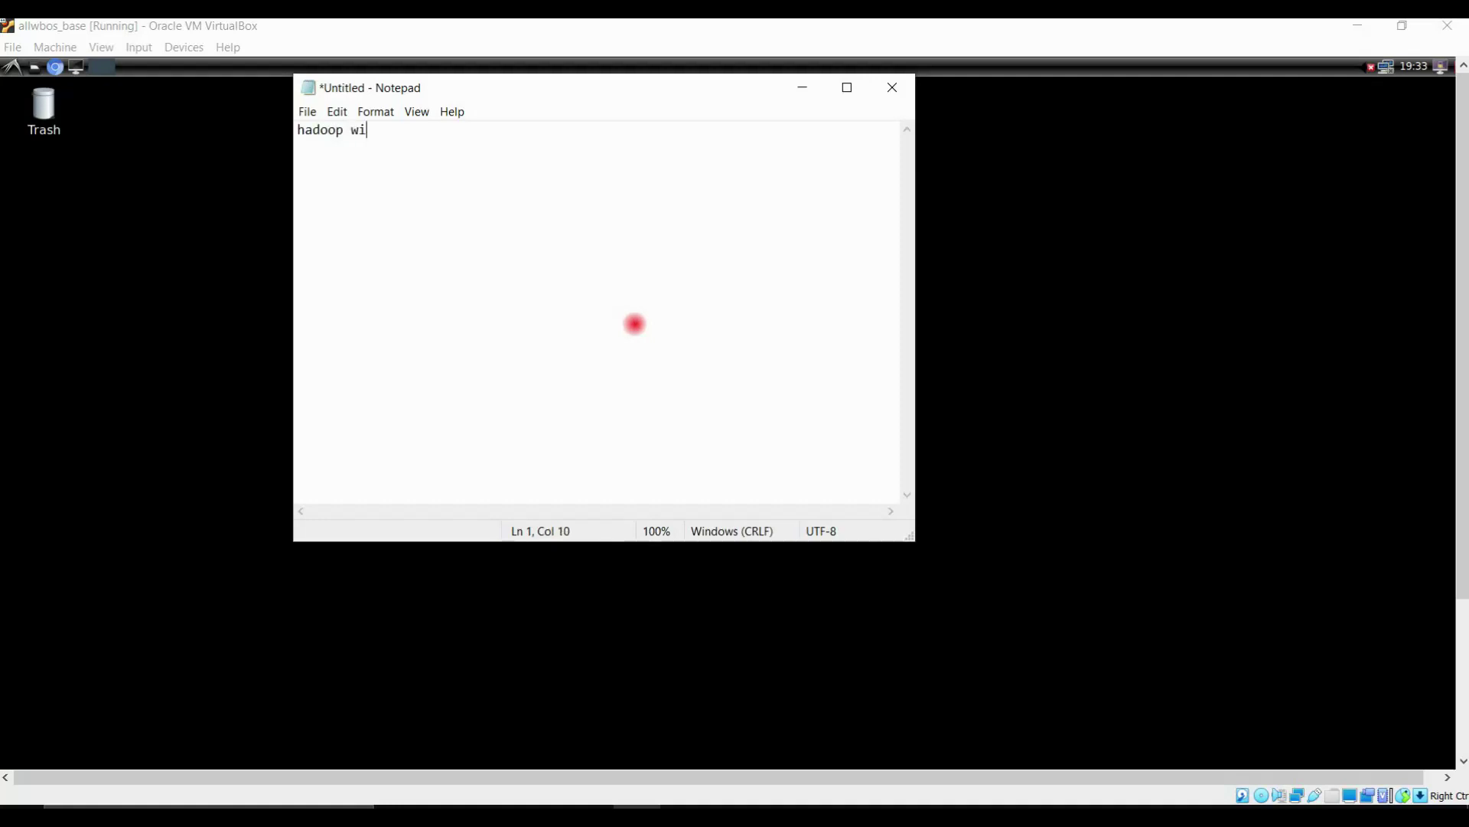
text(ndows)
key(ctrl+a)
key(ctrl+c)
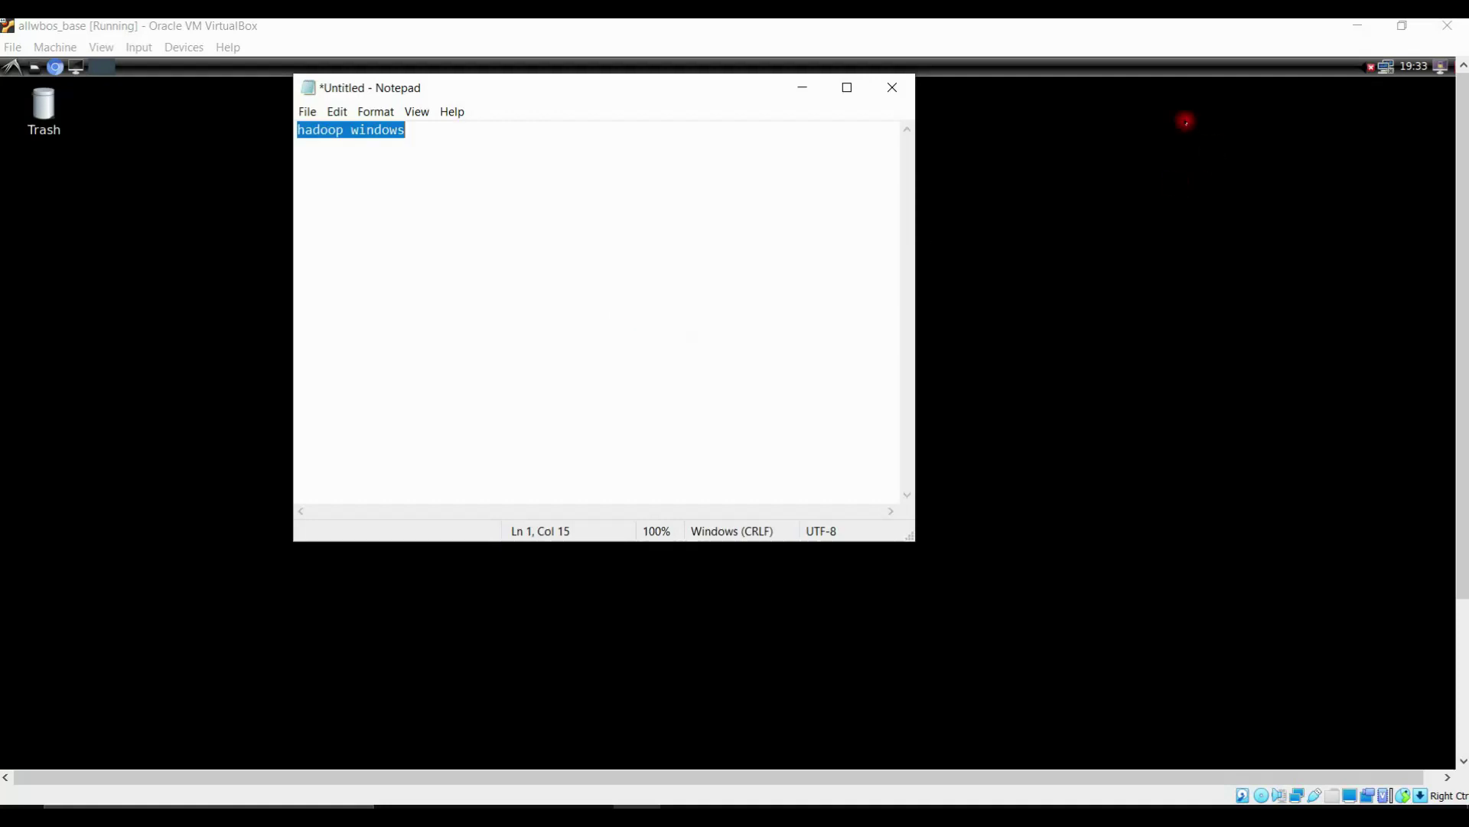
Return to the allwbos_base virtual machine and launch gedit from a new terminal
click(1185, 122)
click(77, 68)
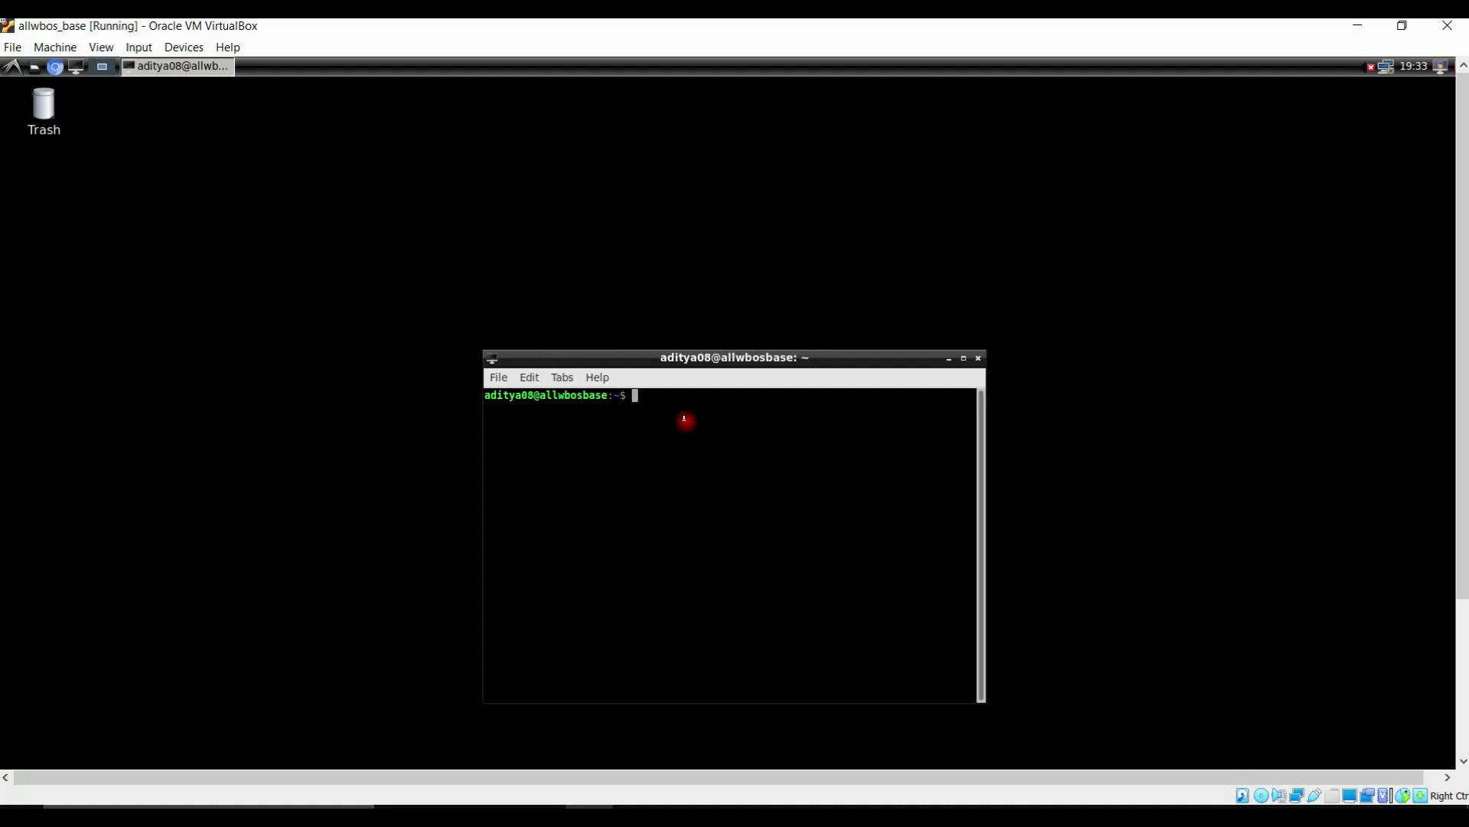
text(gedit)
key(Return)
Paste the text copied on the host into gedit's blank document
drag(363, 467, 584, 260)
right_click(335, 325)
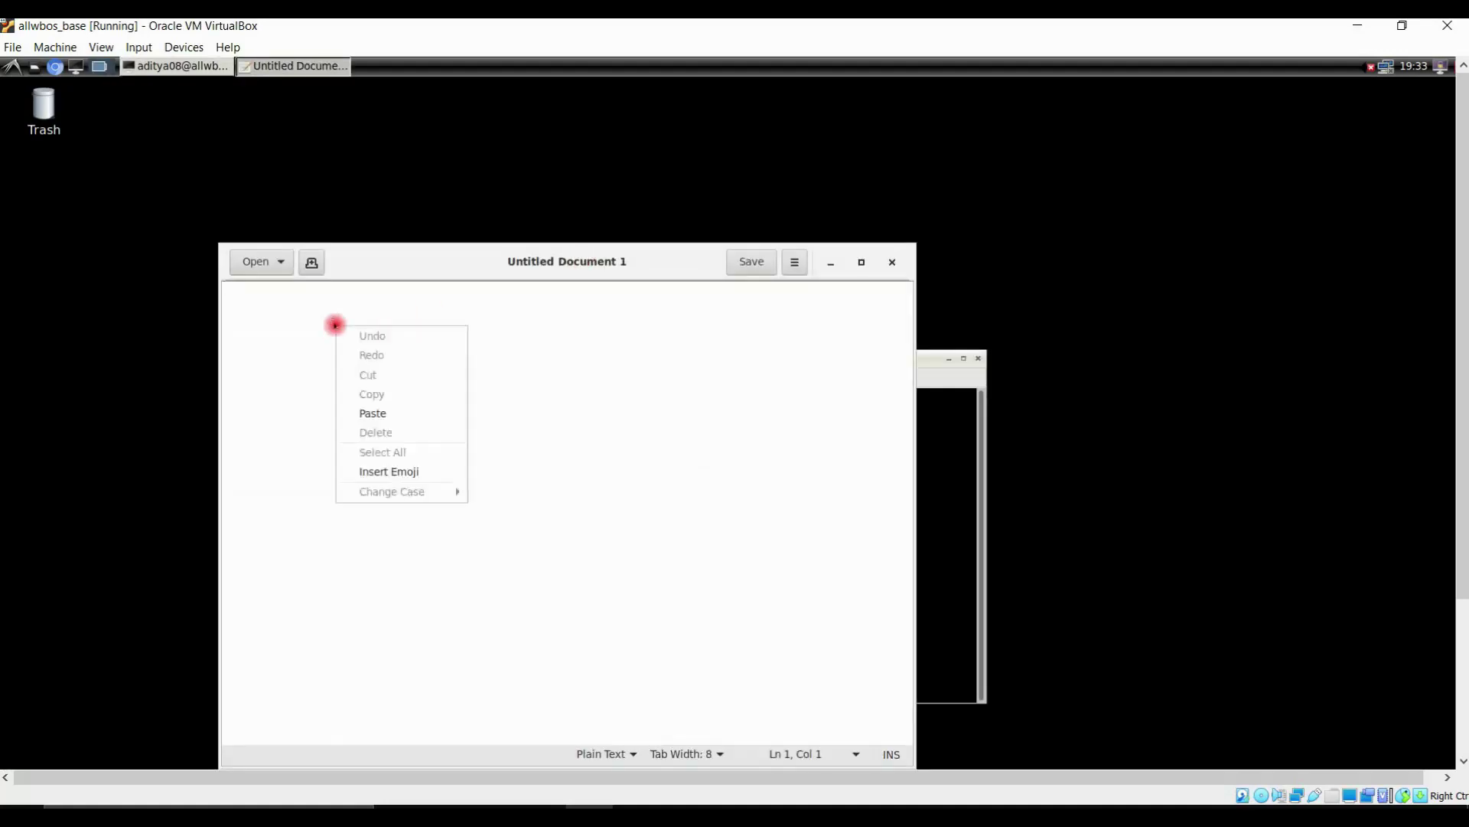
click(376, 412)
drag(421, 261, 688, 181)
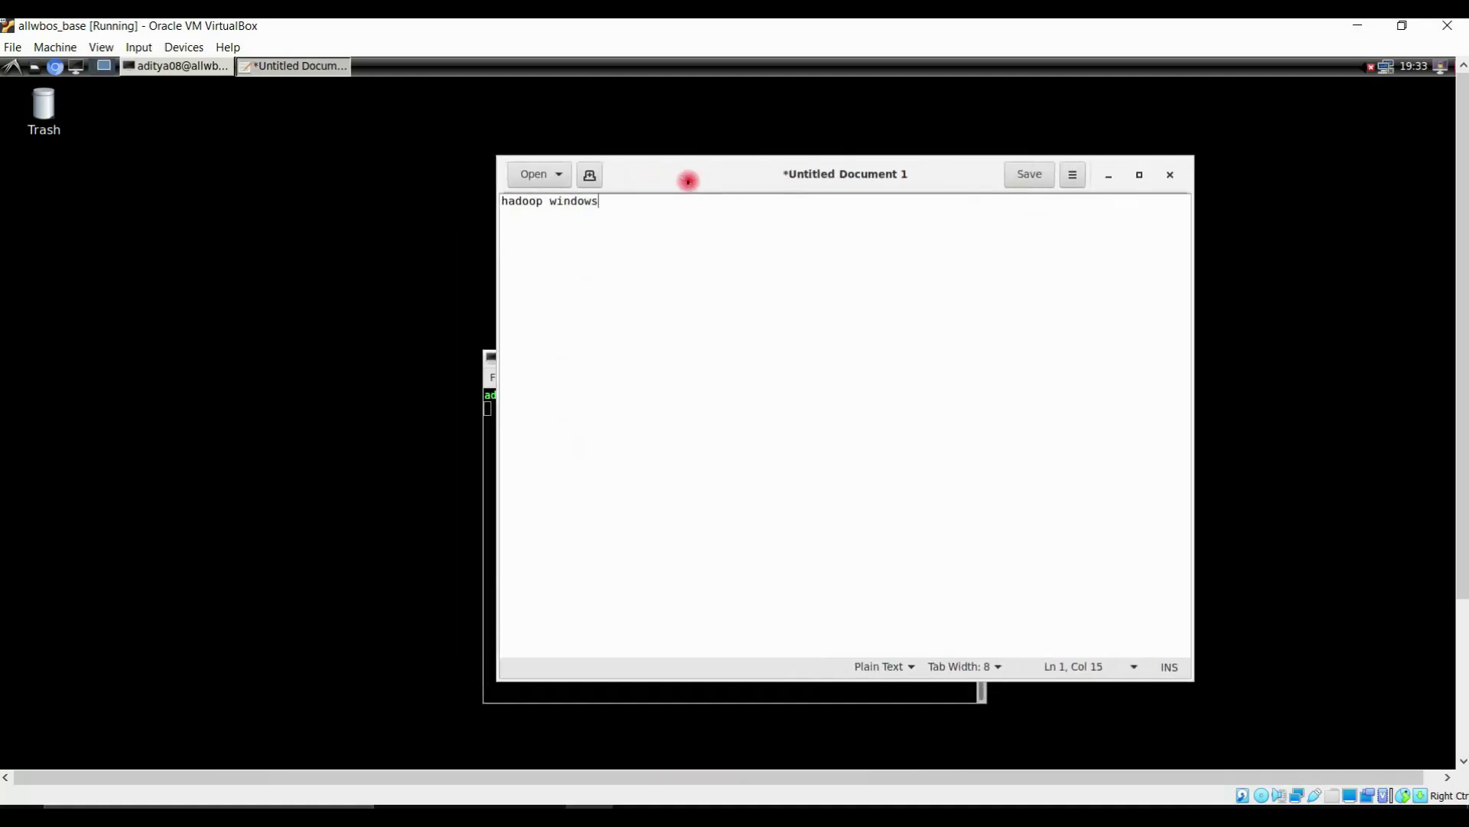
Replace the word "windows" with "linux" in the gedit document so the line reads "hadoop linux"
key(BackSpace)
key(BackSpace)
key(BackSpace)
key(BackSpace)
key(BackSpace)
key(BackSpace)
key(BackSpace)
text(ki)
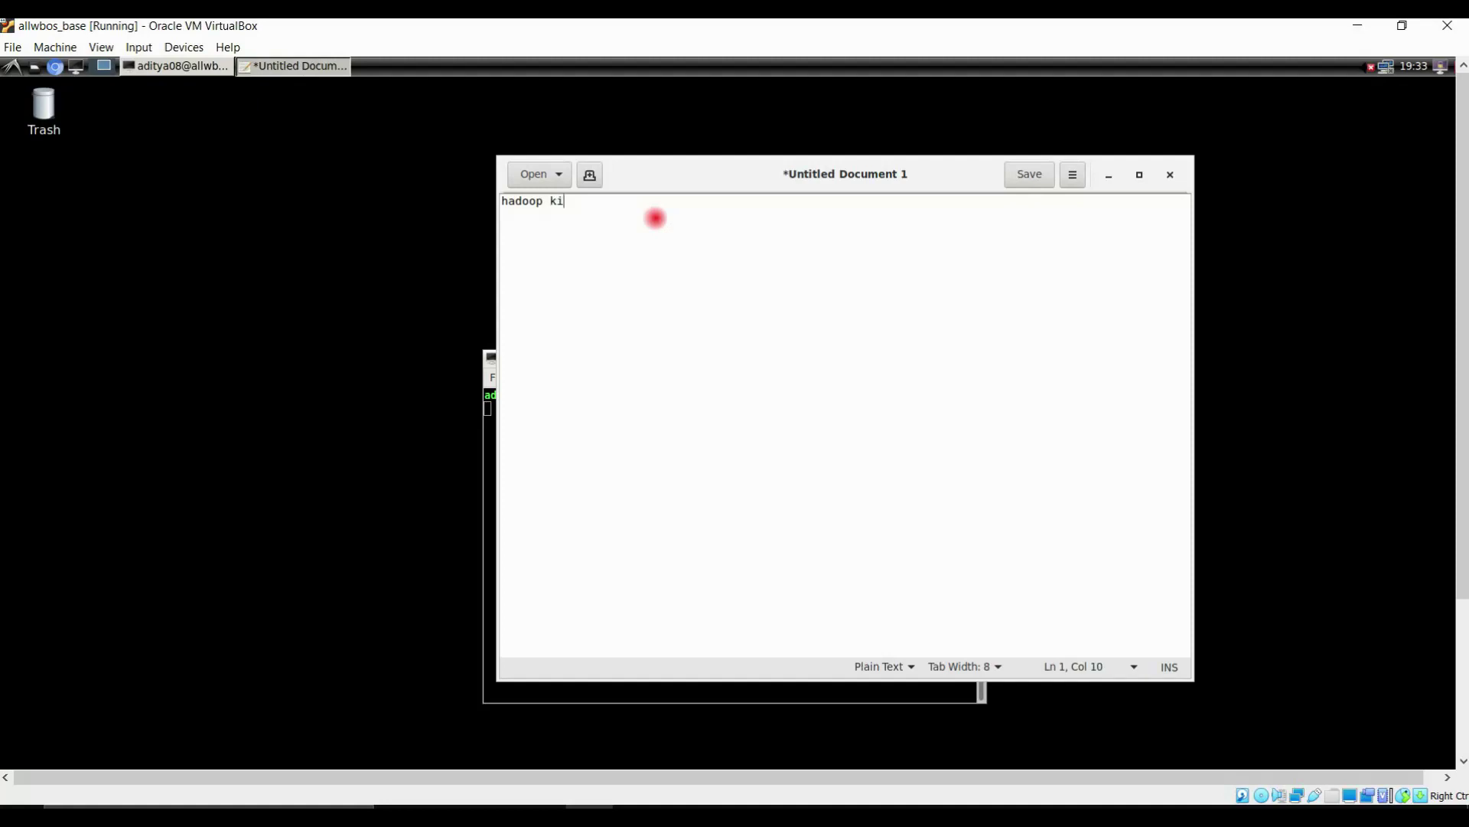
text(nux)
key(Left)
key(Left)
key(BackSpace)
text(l)
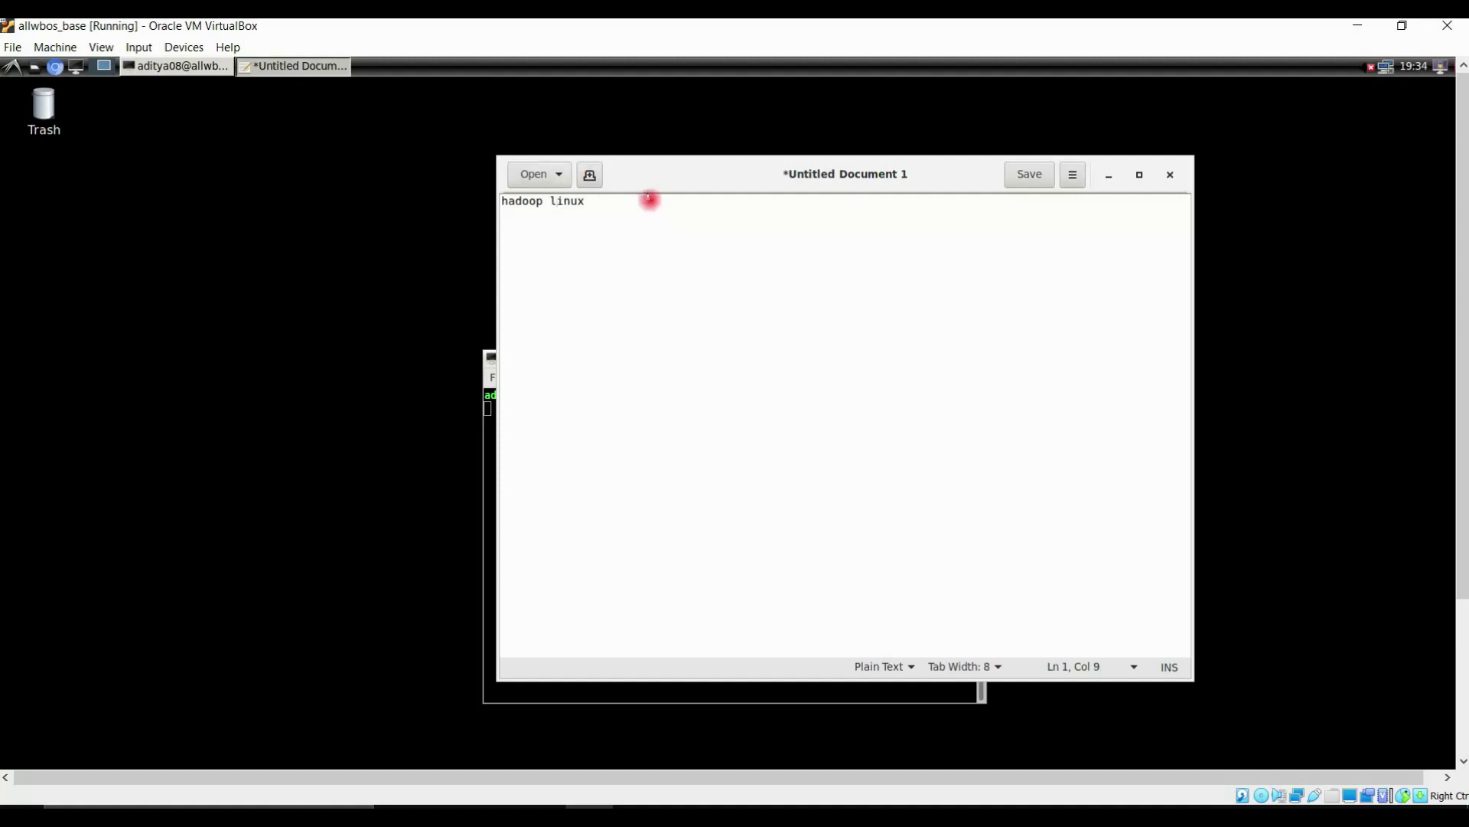
Copy the whole "hadoop linux" line in the gedit document
drag(597, 201, 498, 201)
right_click(544, 204)
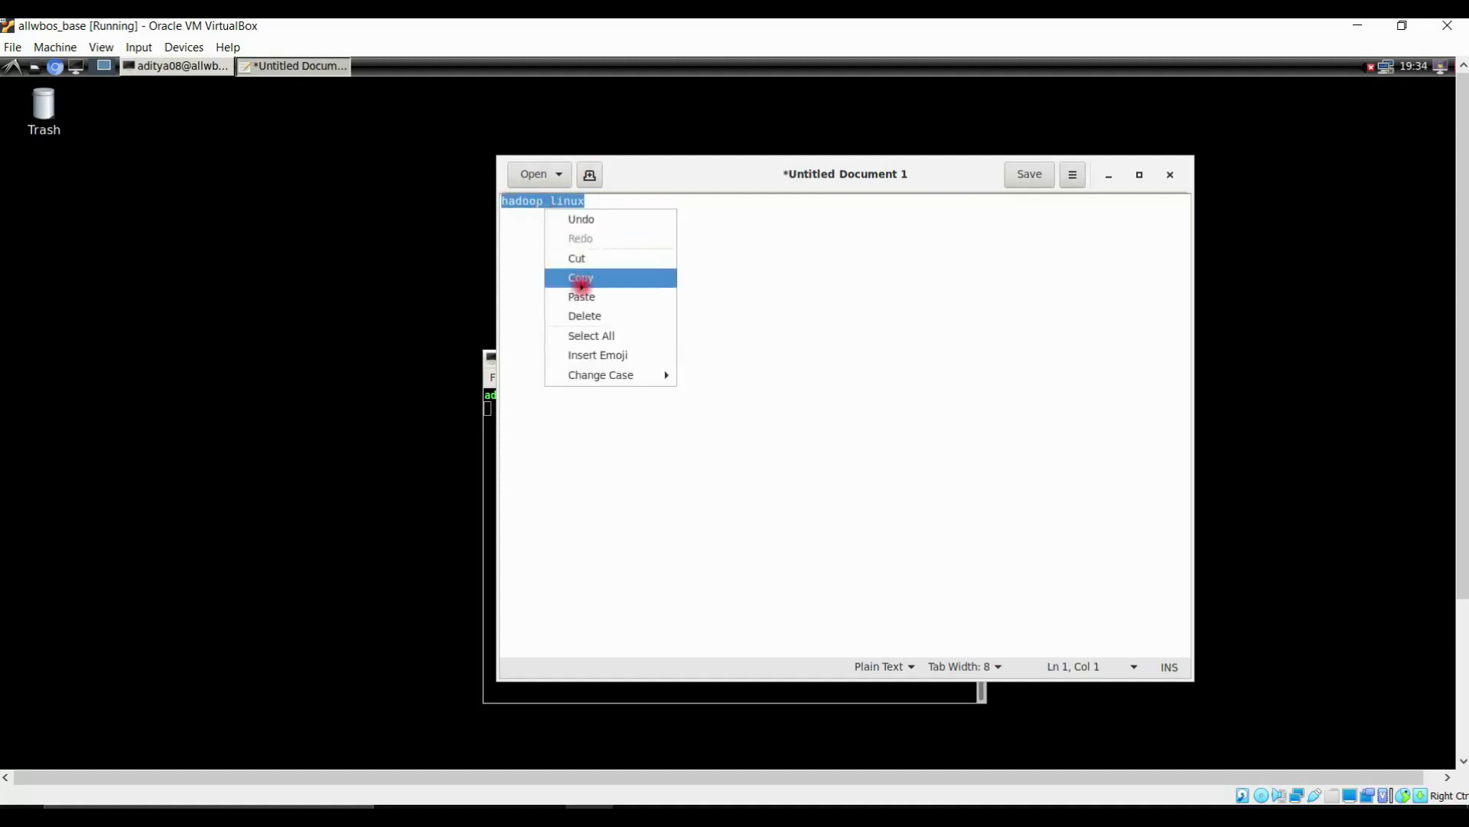
click(581, 278)
Switch to Notepad on the host and replace its text with the "hadoop linux" text copied in the guest
click(590, 736)
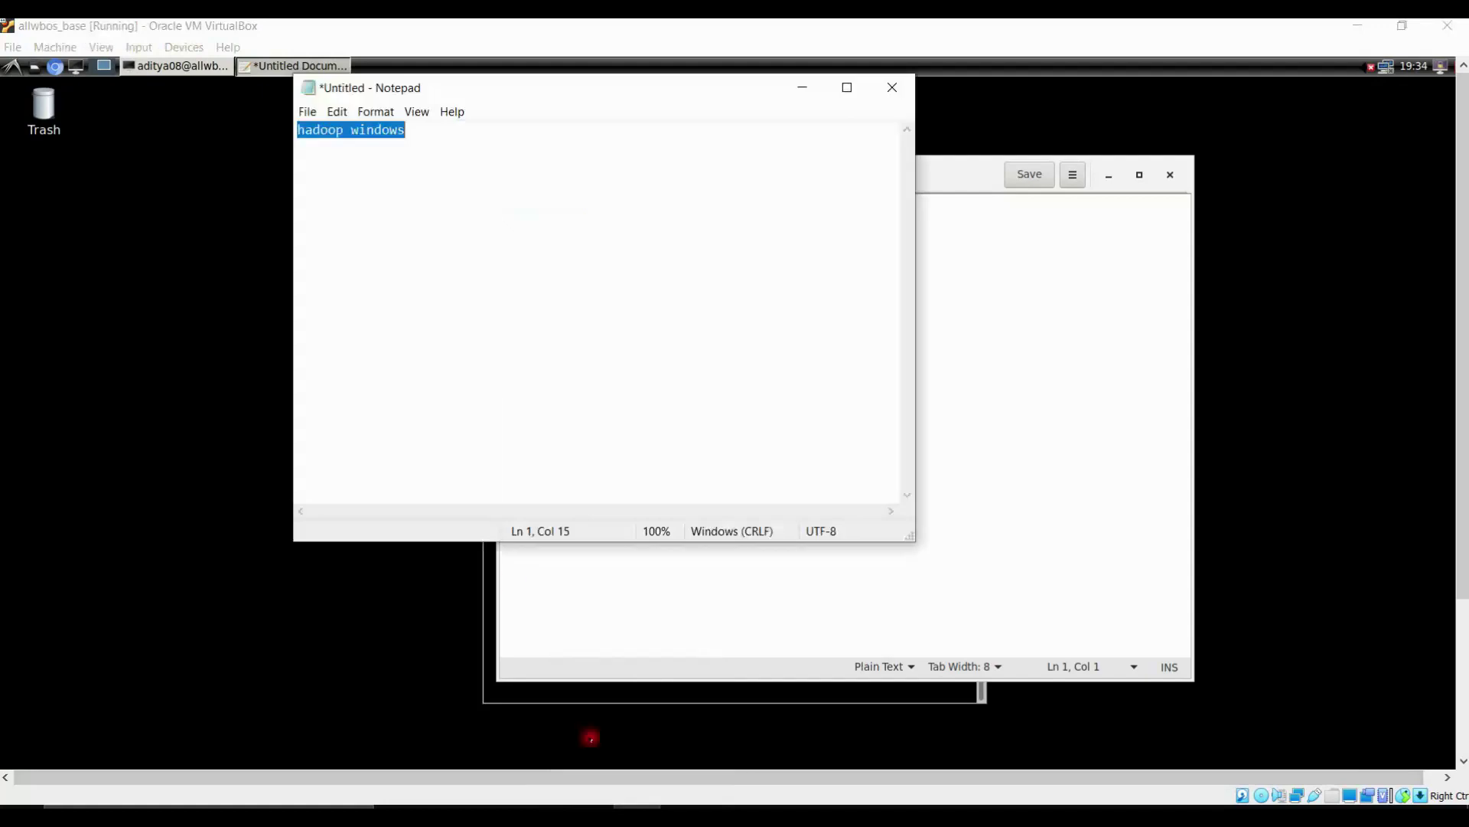
click(396, 152)
drag(432, 131, 276, 133)
key(ctrl+x)
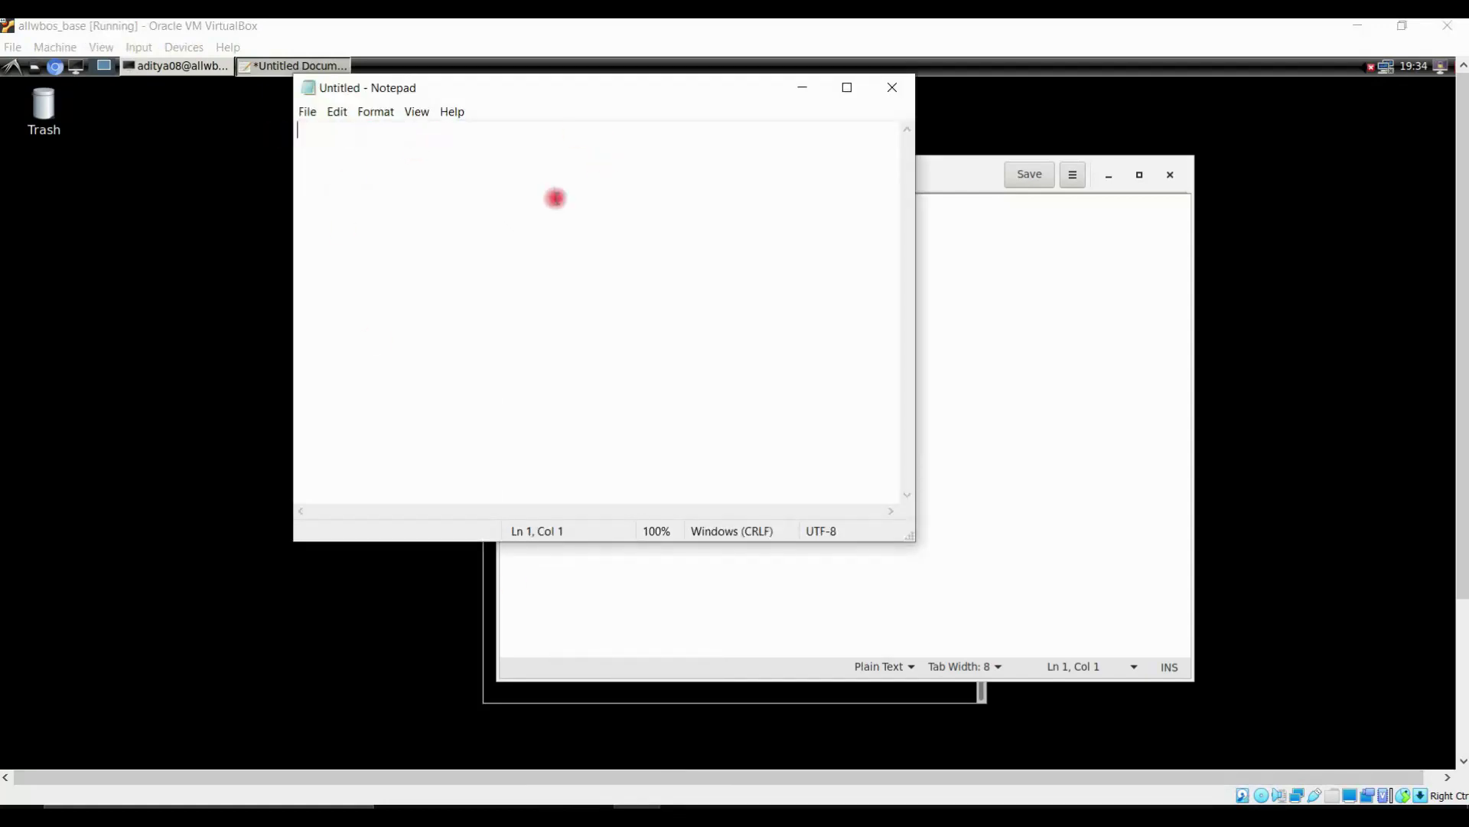
right_click(538, 203)
click(590, 278)
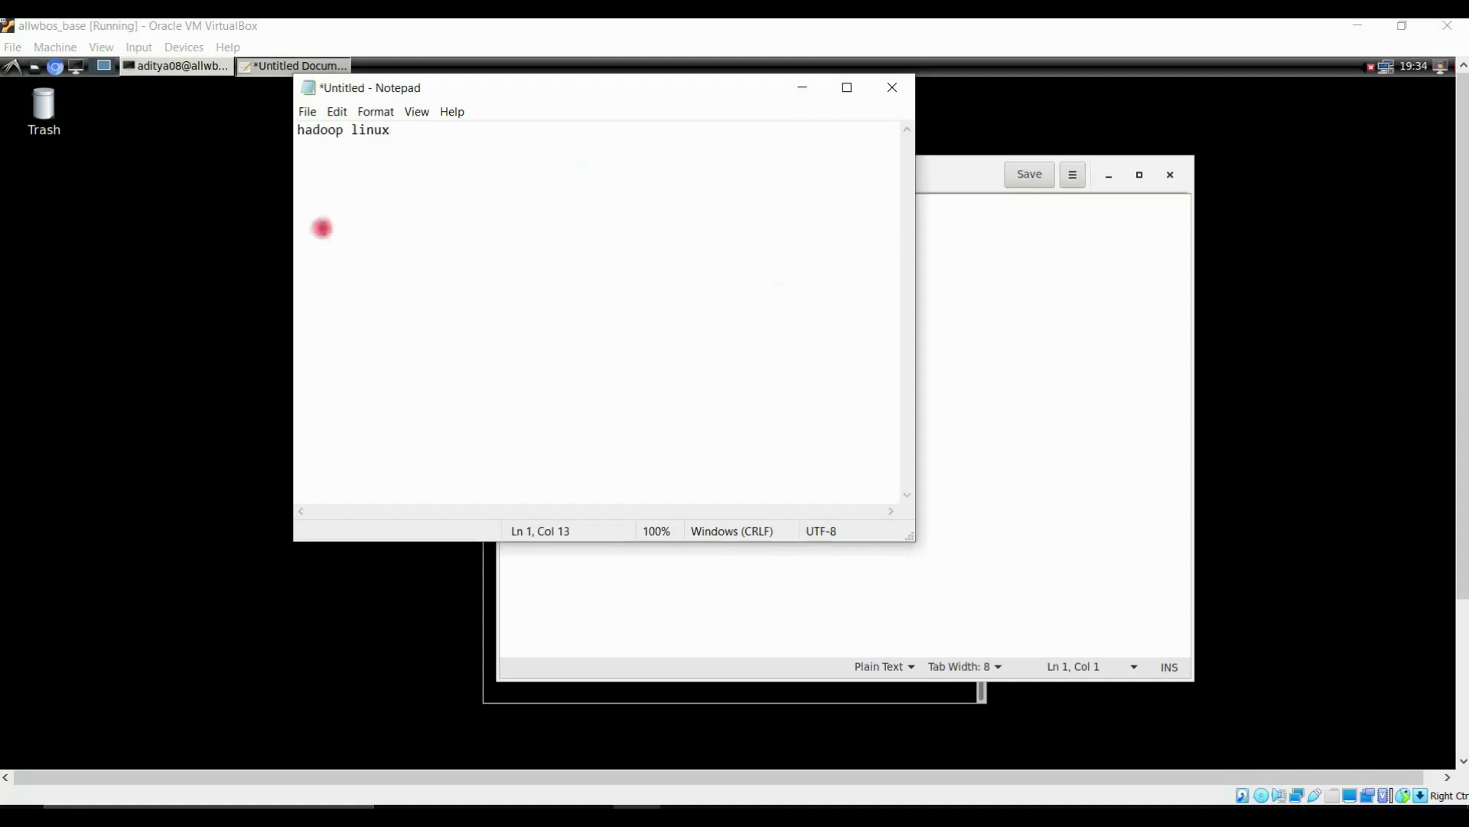